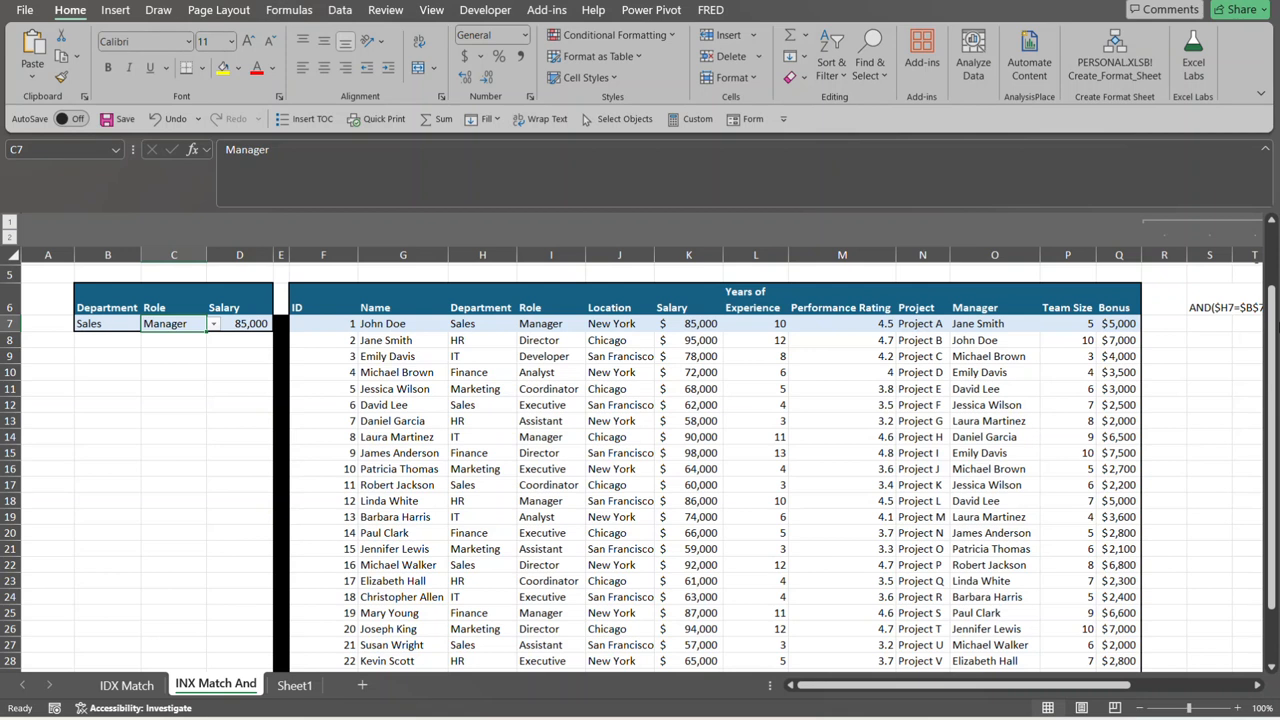
# Show the available department choices for cell B7 in the salary lookup table
pyautogui.moveTo(1271, 310); pyautogui.dragTo(1271, 252)
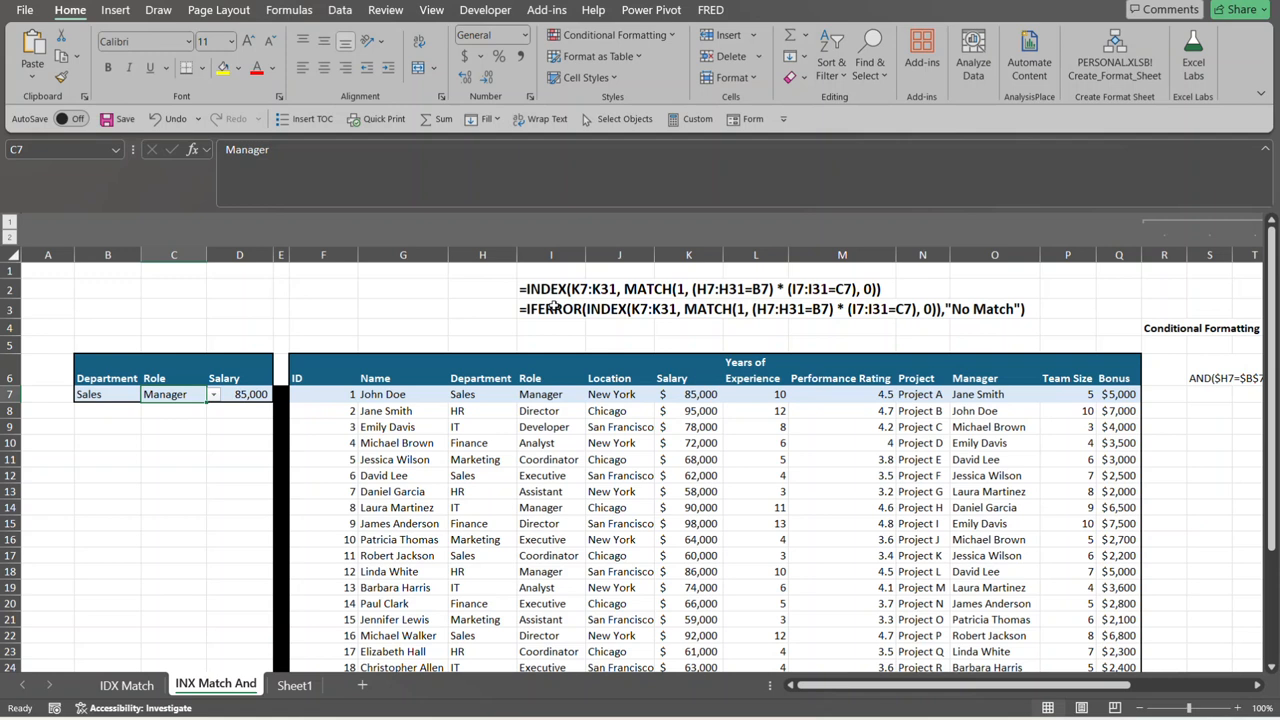
pyautogui.click(131, 392)
pyautogui.click(149, 396)
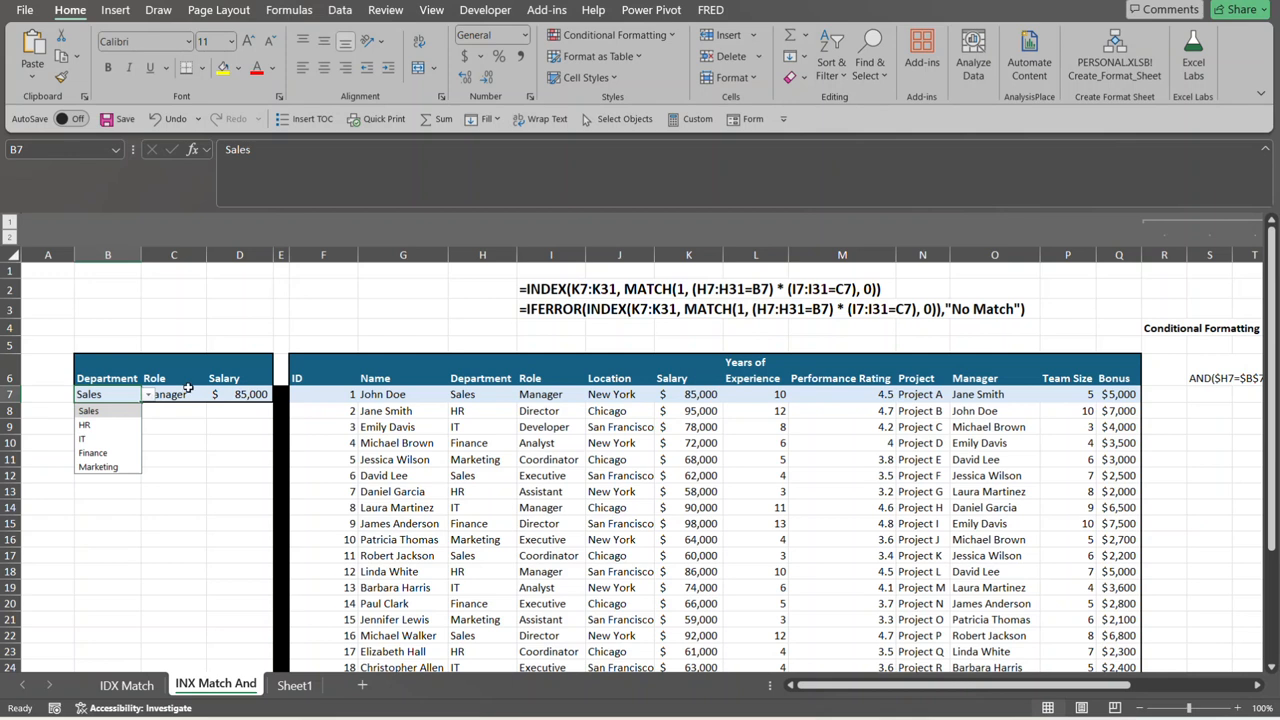
# Change the role in C7 to Coordinator, and then to Executive, to test the salary lookup
pyautogui.click(198, 393)
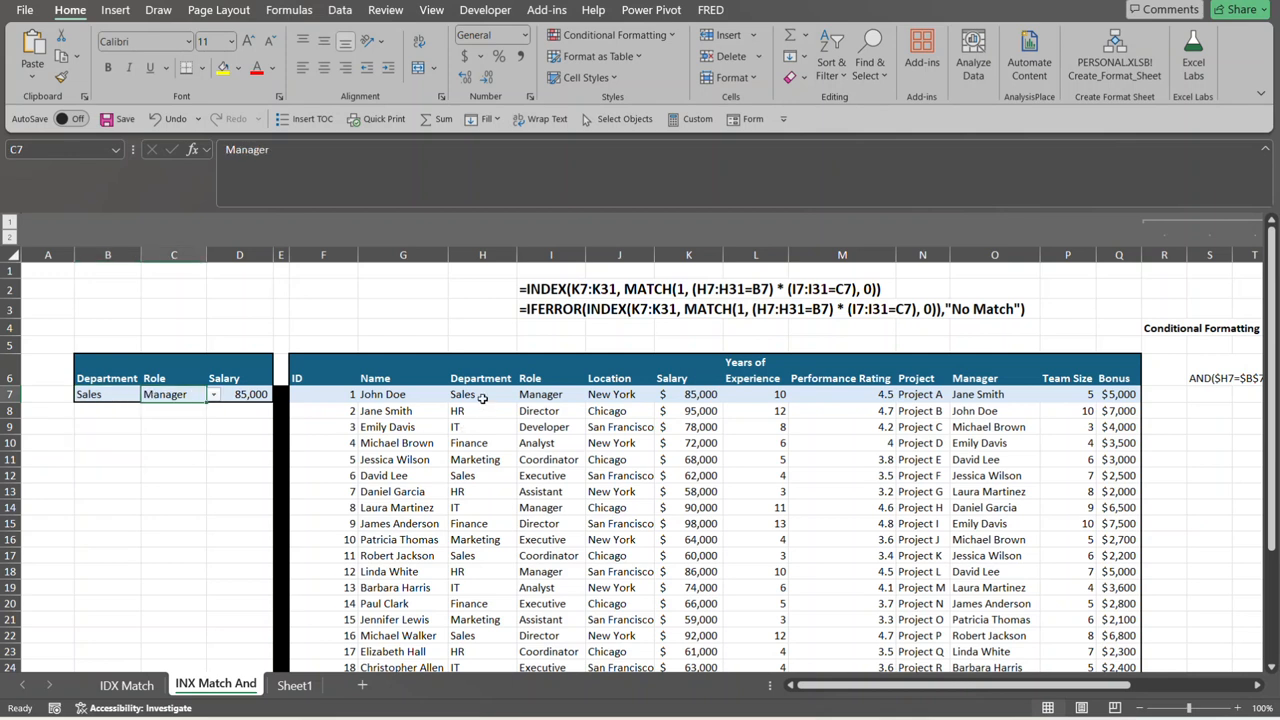
pyautogui.click(214, 395)
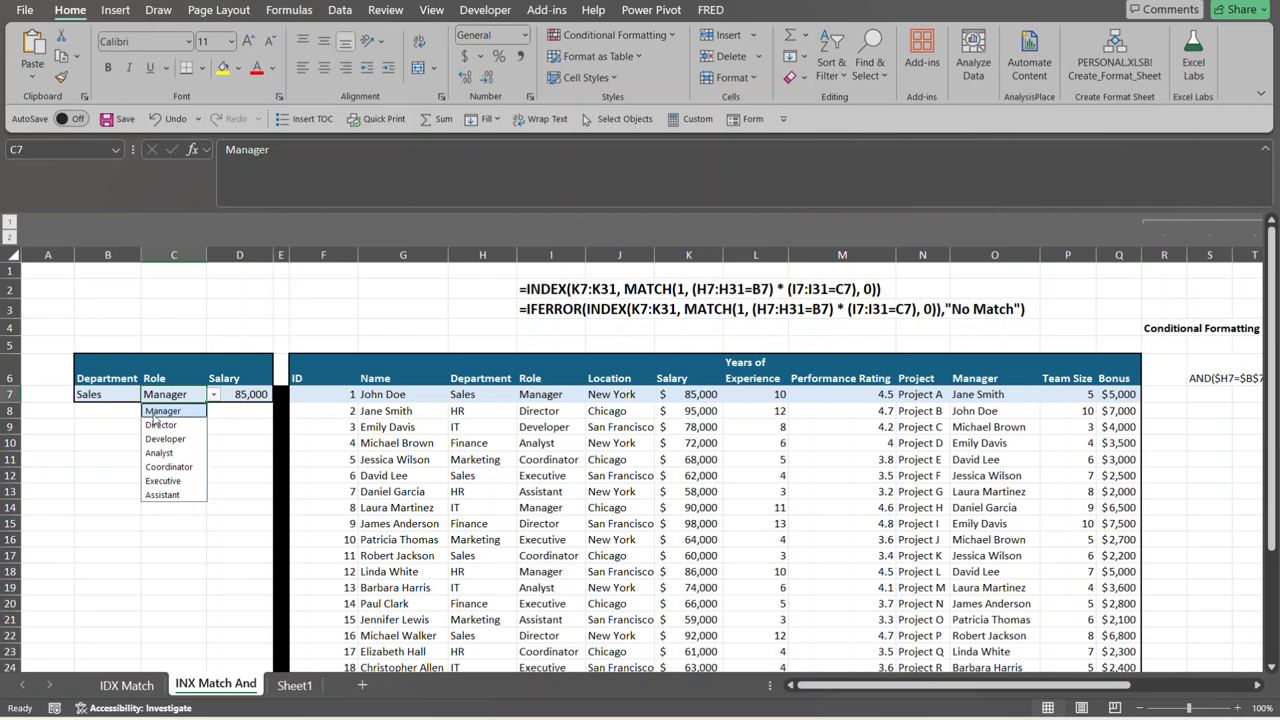
pyautogui.click(178, 467)
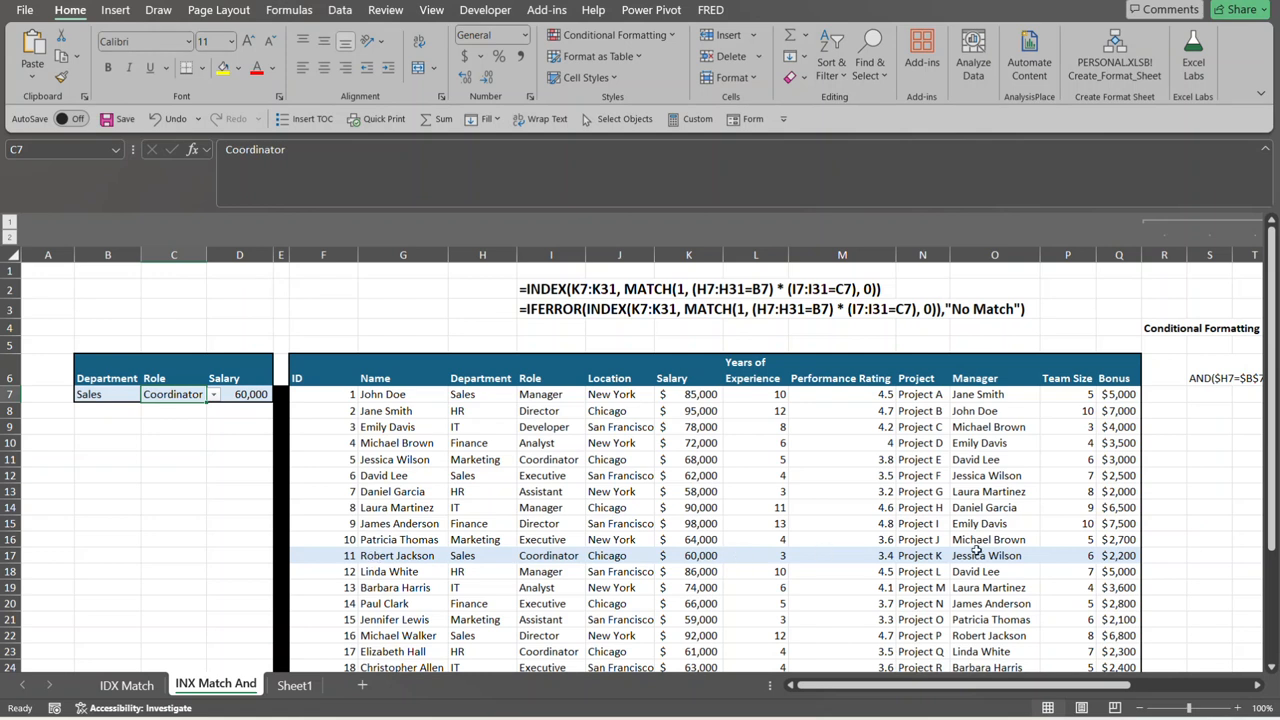
pyautogui.click(213, 395)
pyautogui.click(180, 479)
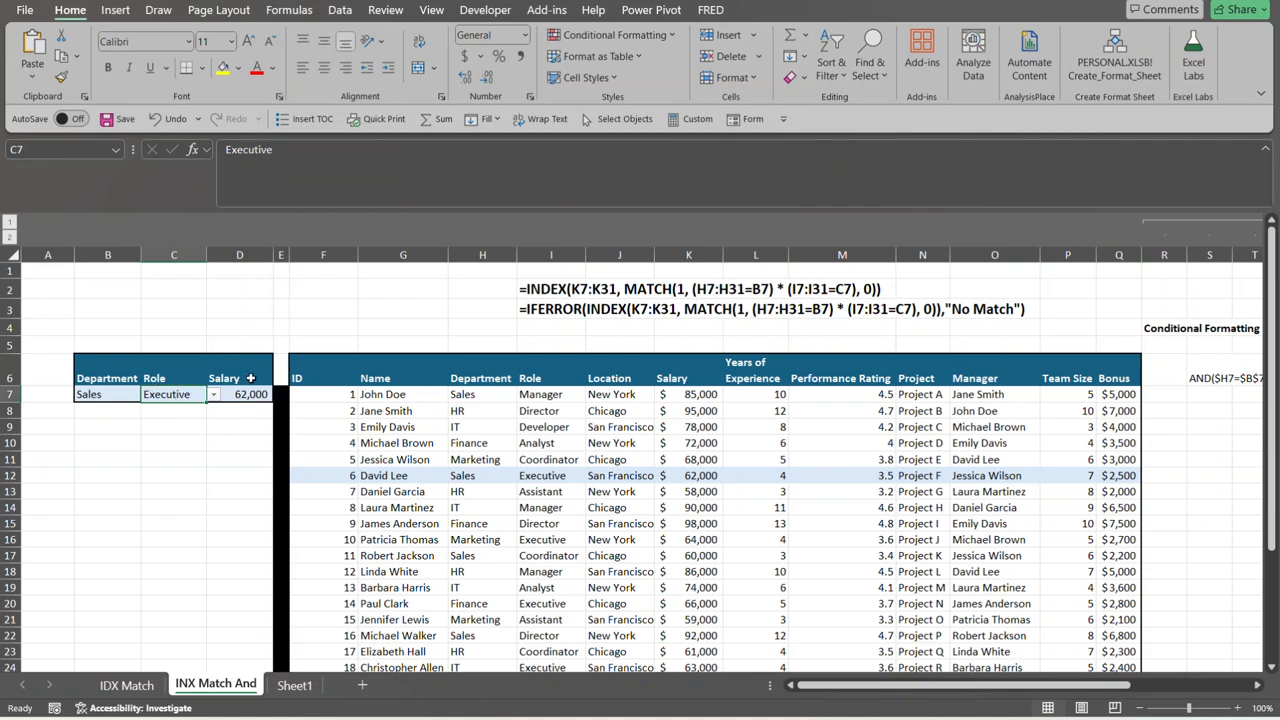
# Inspect the list data validation on Department cell B7, including its source range in the employee table
pyautogui.click(110, 393)
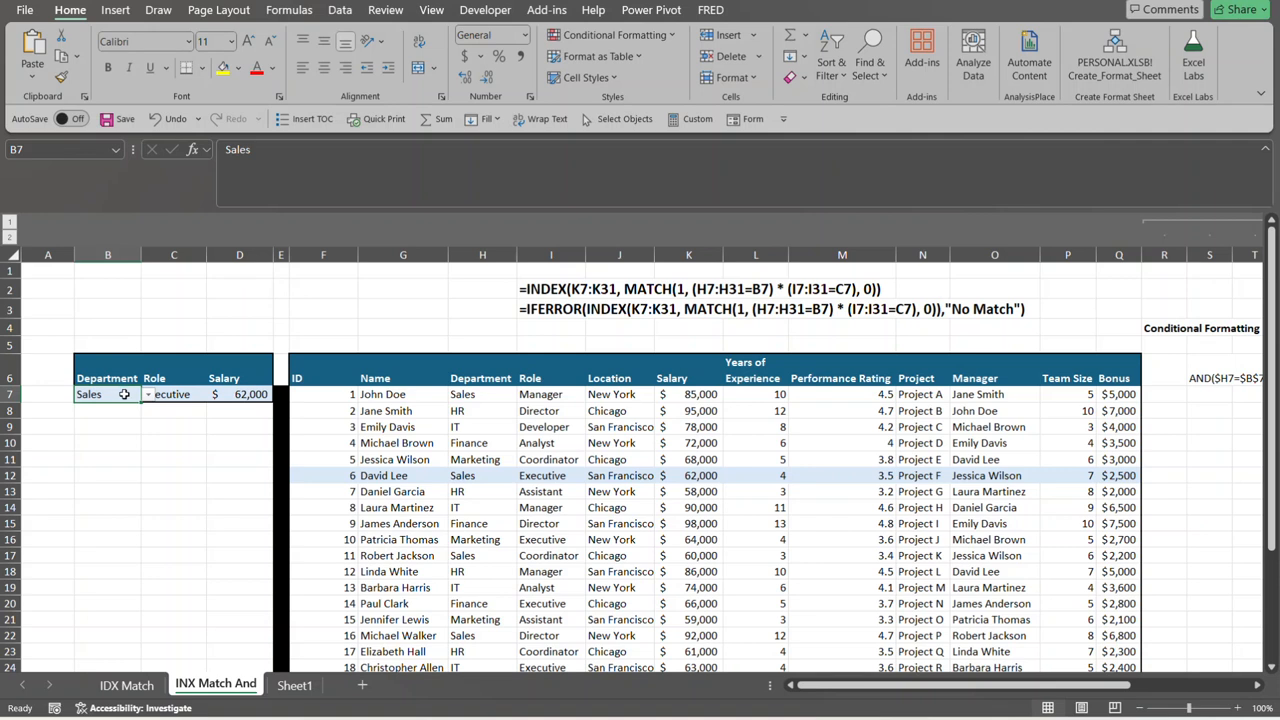
pyautogui.click(148, 396)
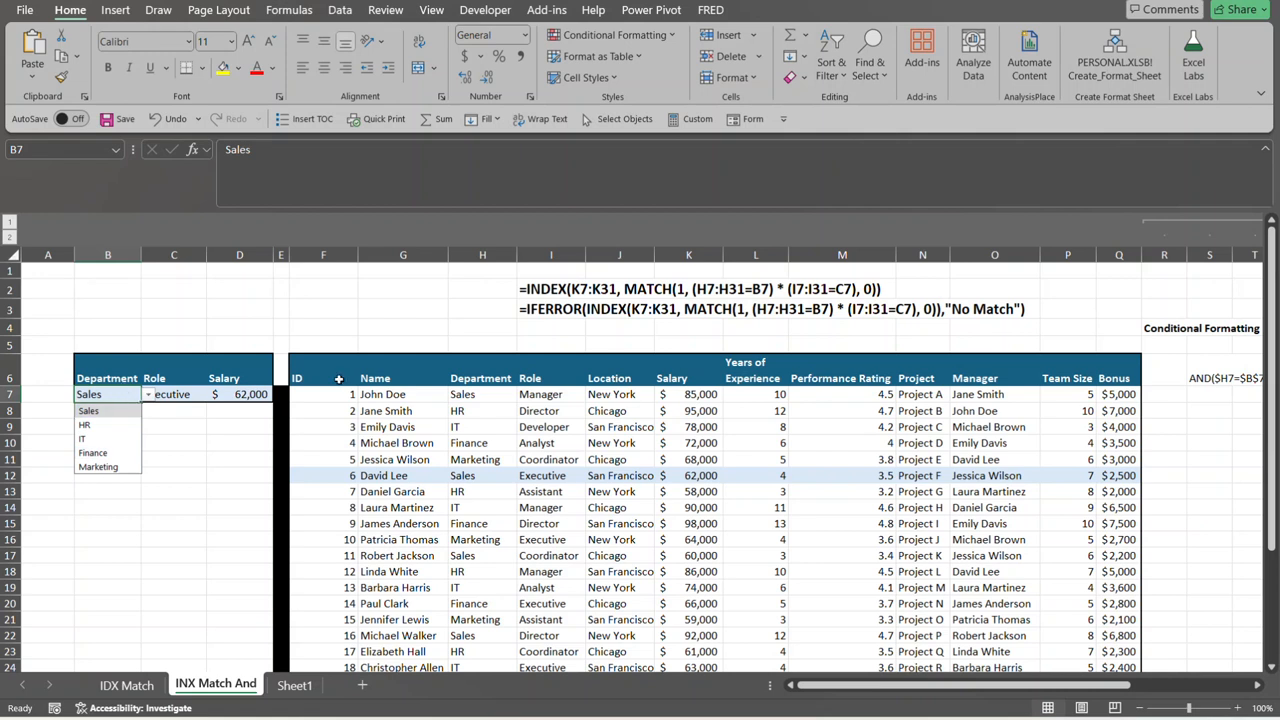
pyautogui.click(104, 391)
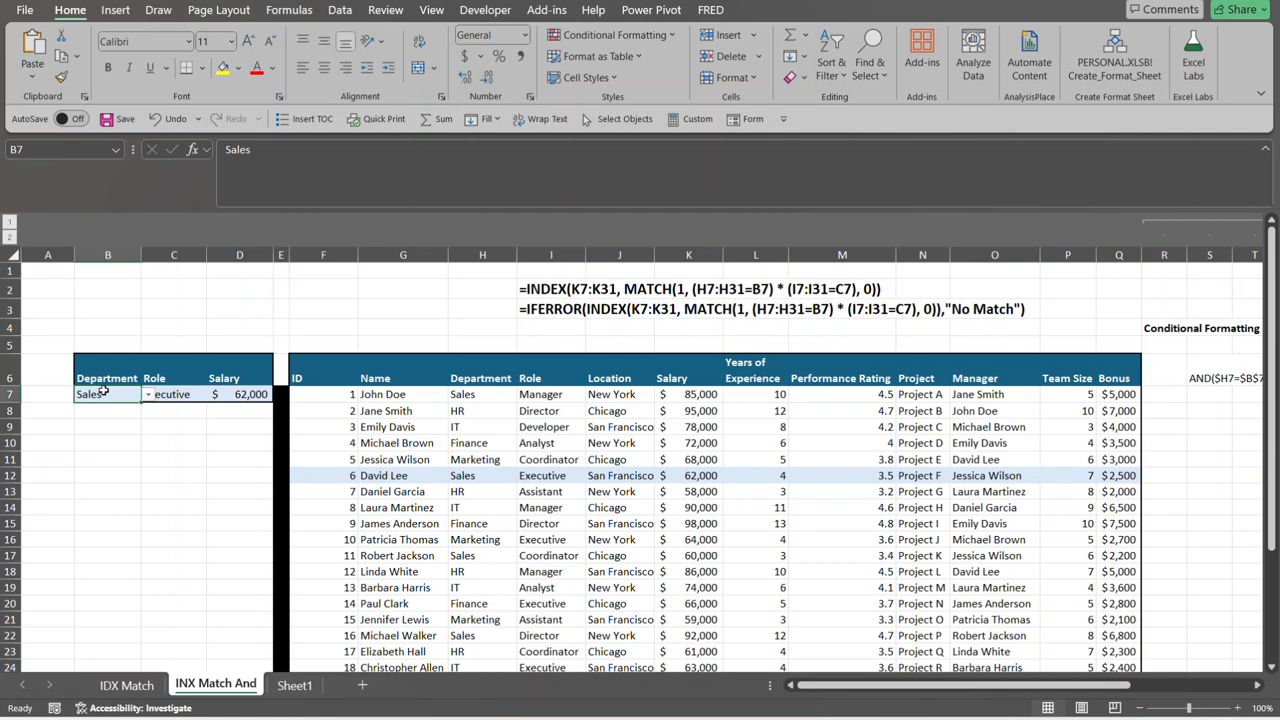
pyautogui.click(340, 10)
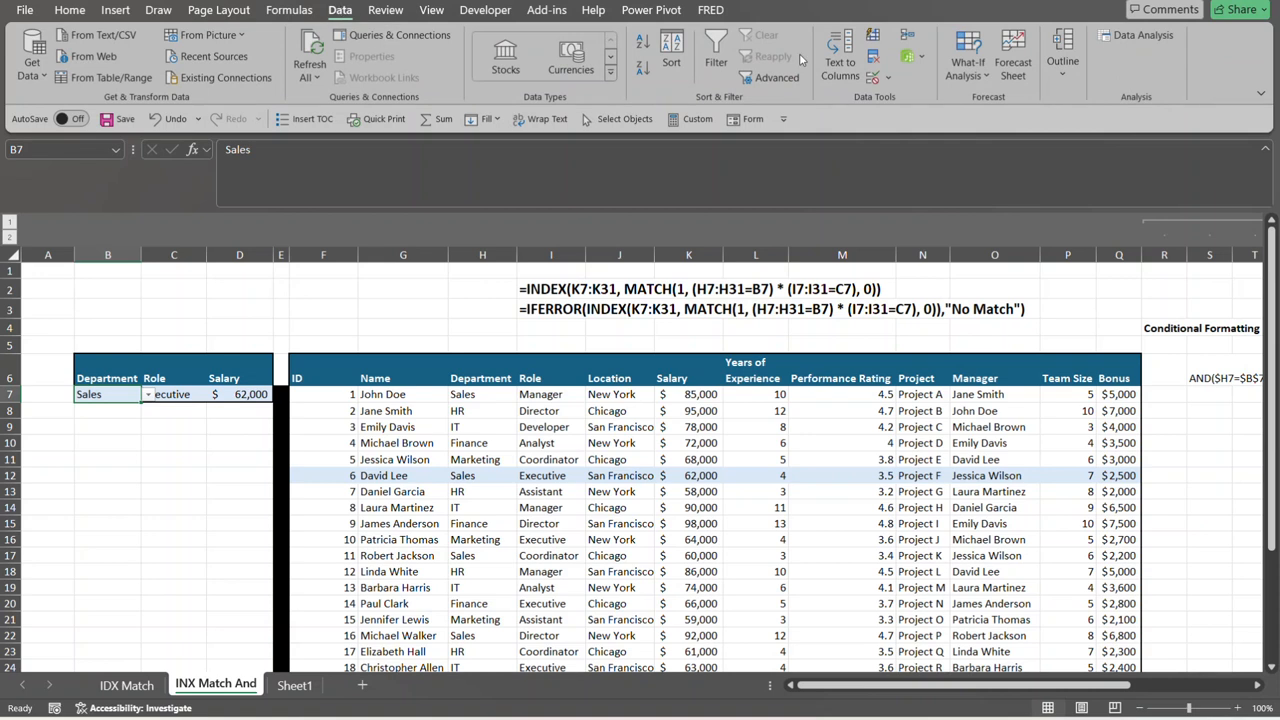
pyautogui.click(889, 80)
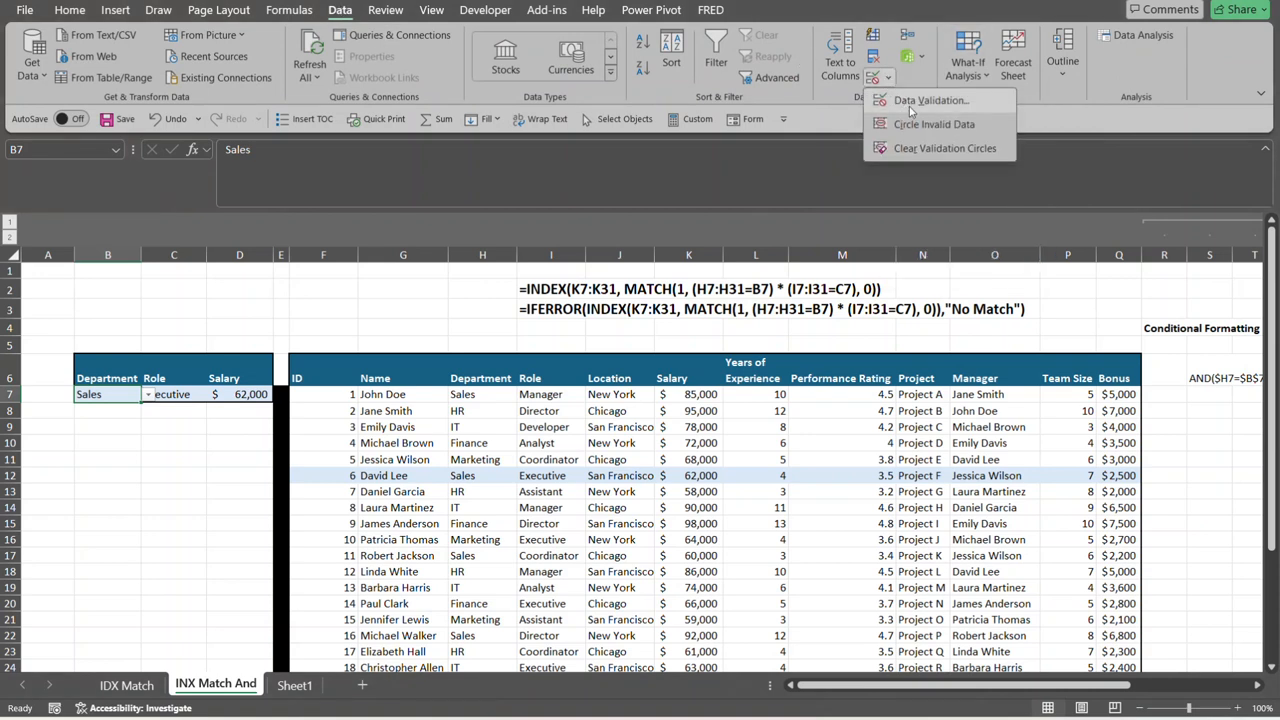
pyautogui.click(910, 104)
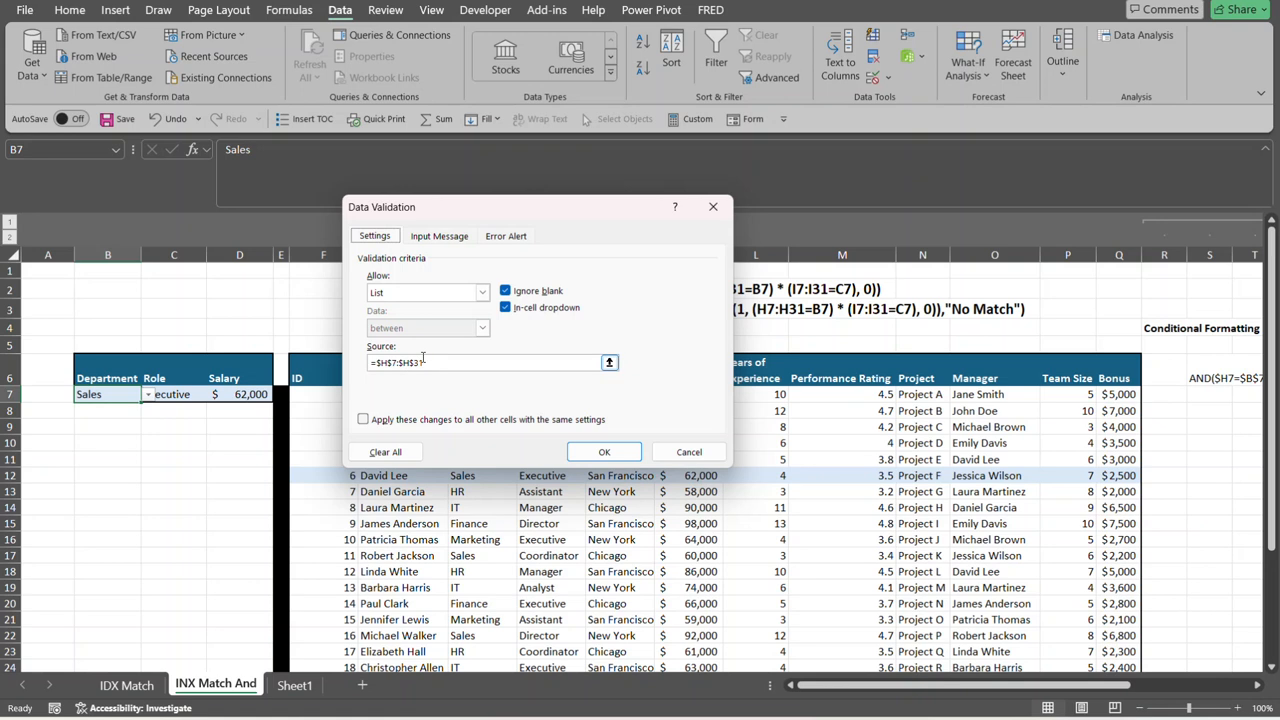
pyautogui.click(609, 362)
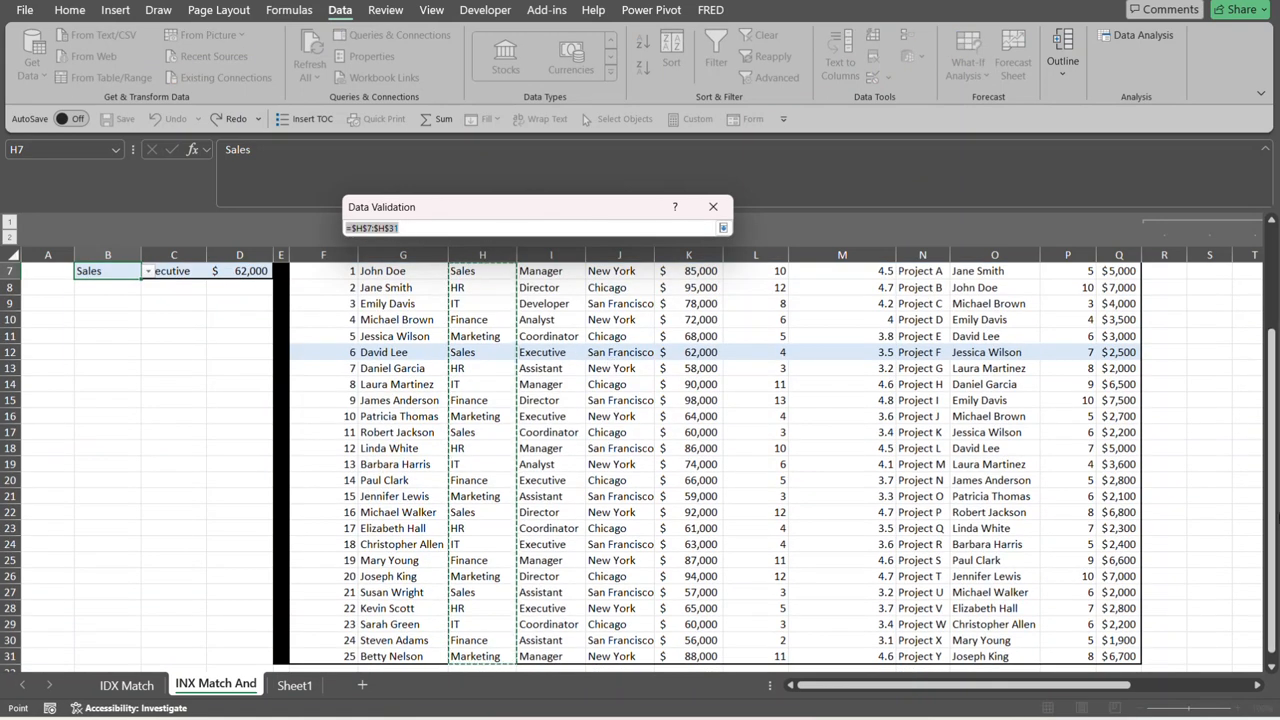
pyautogui.moveTo(1276, 505); pyautogui.dragTo(1276, 490)
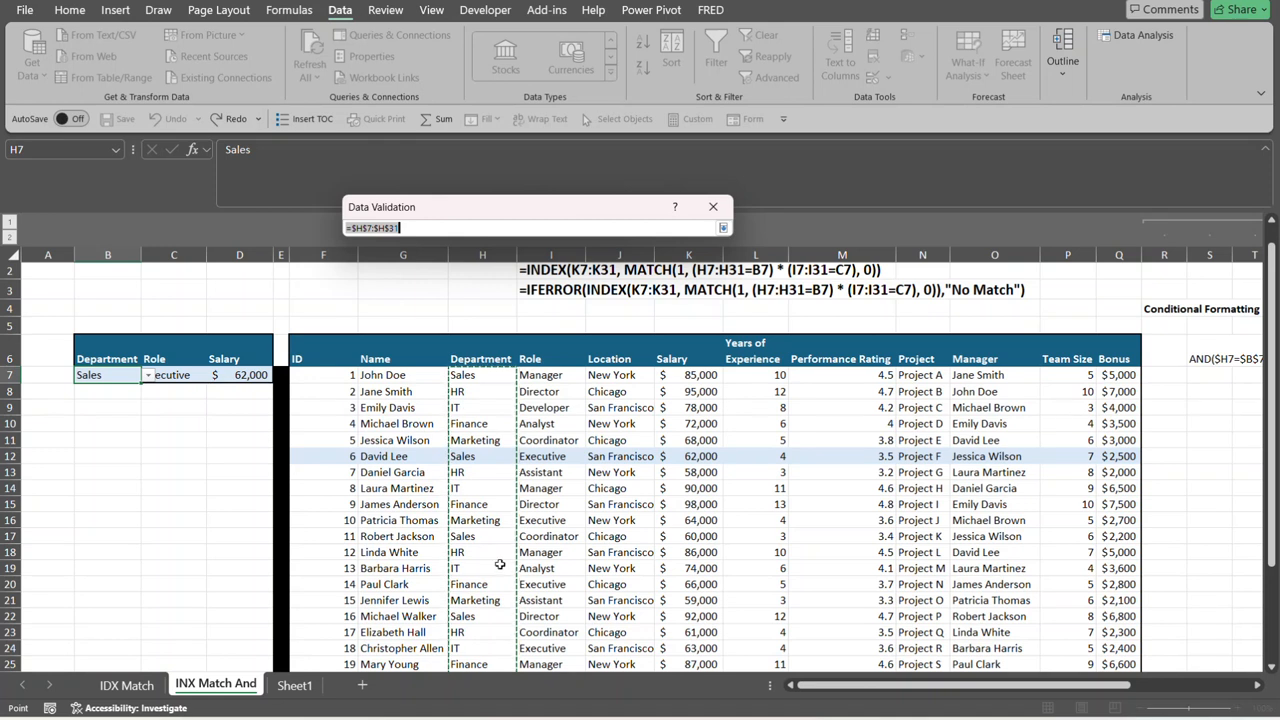
pyautogui.click(722, 228)
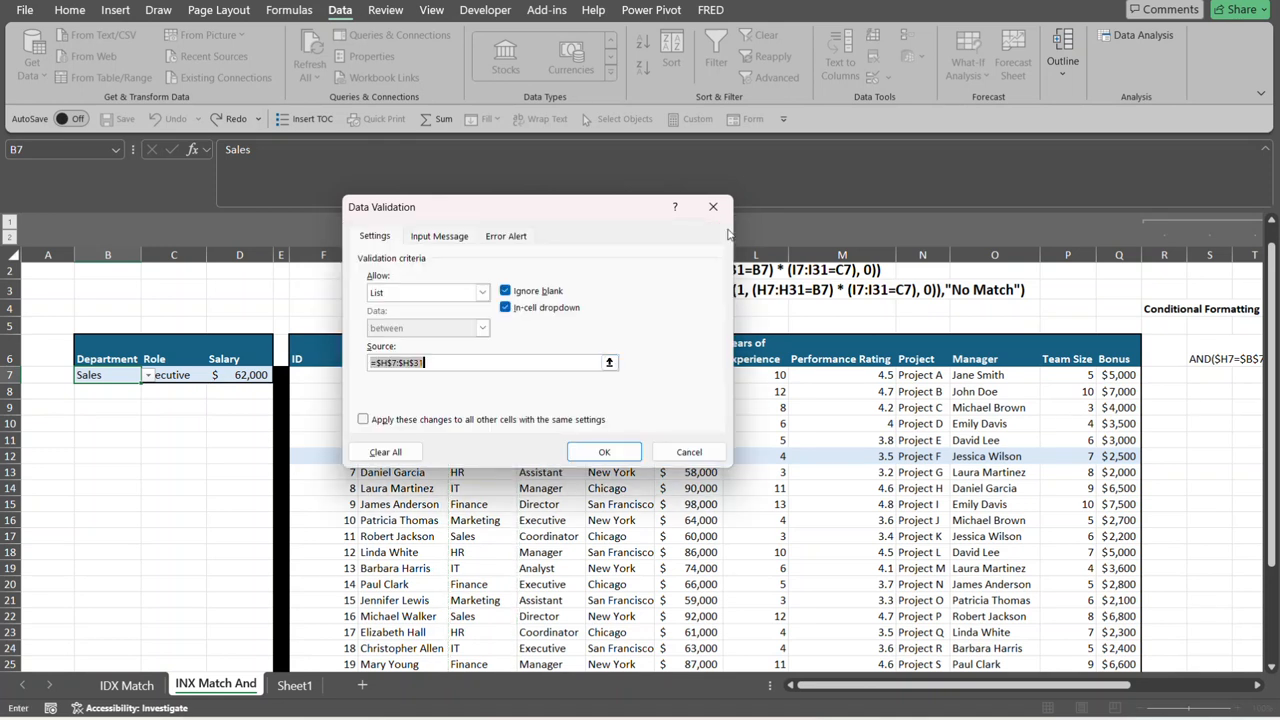
pyautogui.click(630, 454)
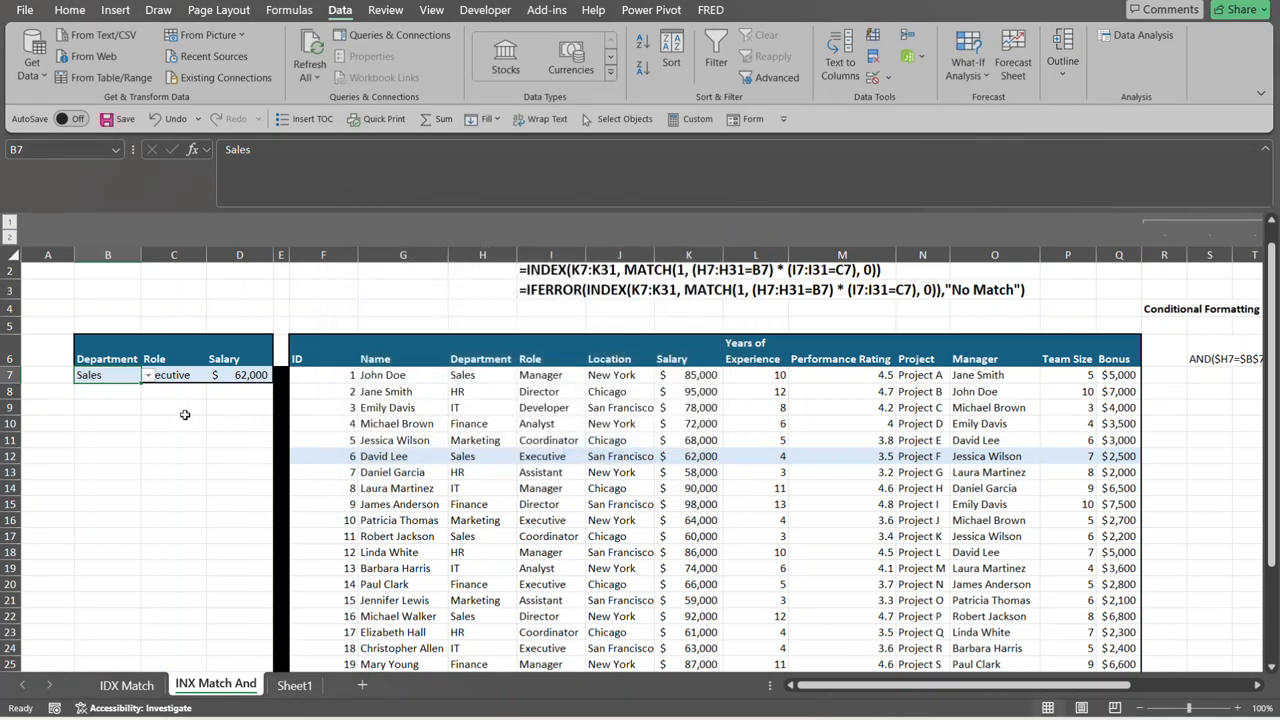
# Check the list choices offered in Department cell B7 and Role cell C7, and finish on cell D13
pyautogui.click(148, 379)
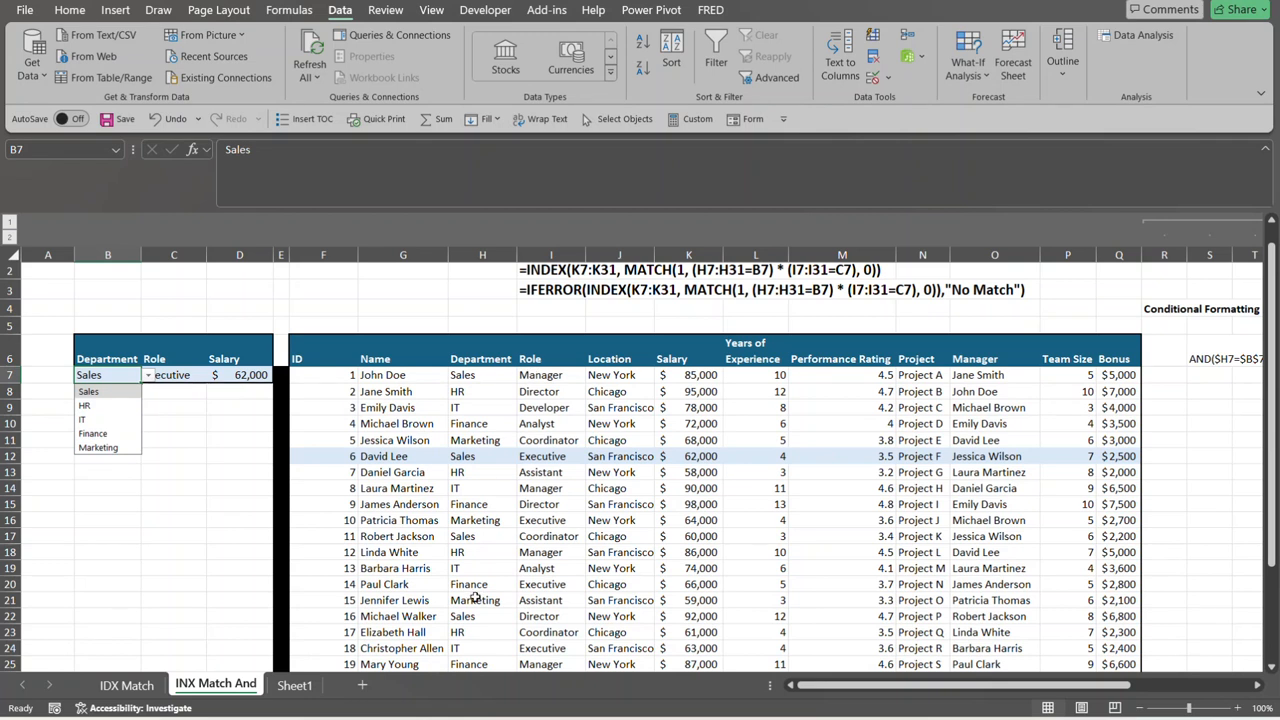
pyautogui.click(178, 405)
pyautogui.click(183, 370)
pyautogui.click(214, 375)
pyautogui.click(242, 469)
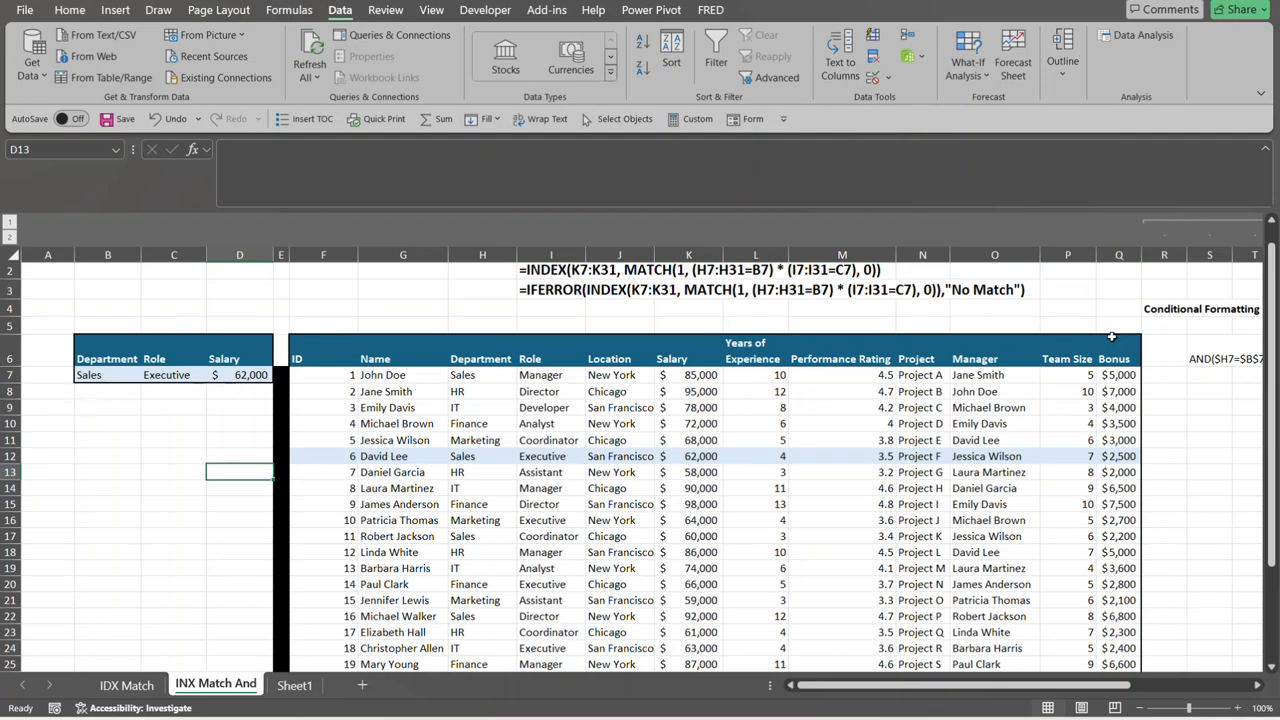
# List the conditional formatting rules that apply to this worksheet
pyautogui.moveTo(1272, 350)
pyautogui.mouseDown()
pyautogui.moveTo(1272, 430)
pyautogui.moveTo(1272, 345)
pyautogui.mouseUp()
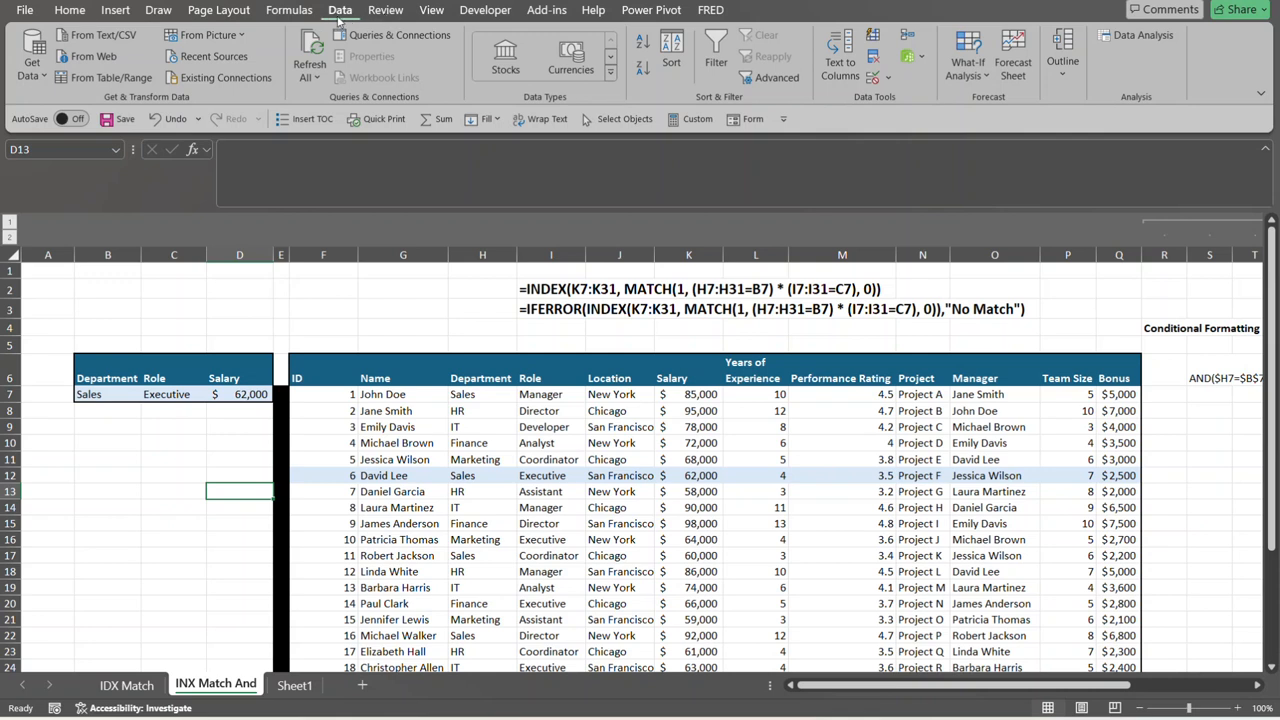
pyautogui.click(76, 11)
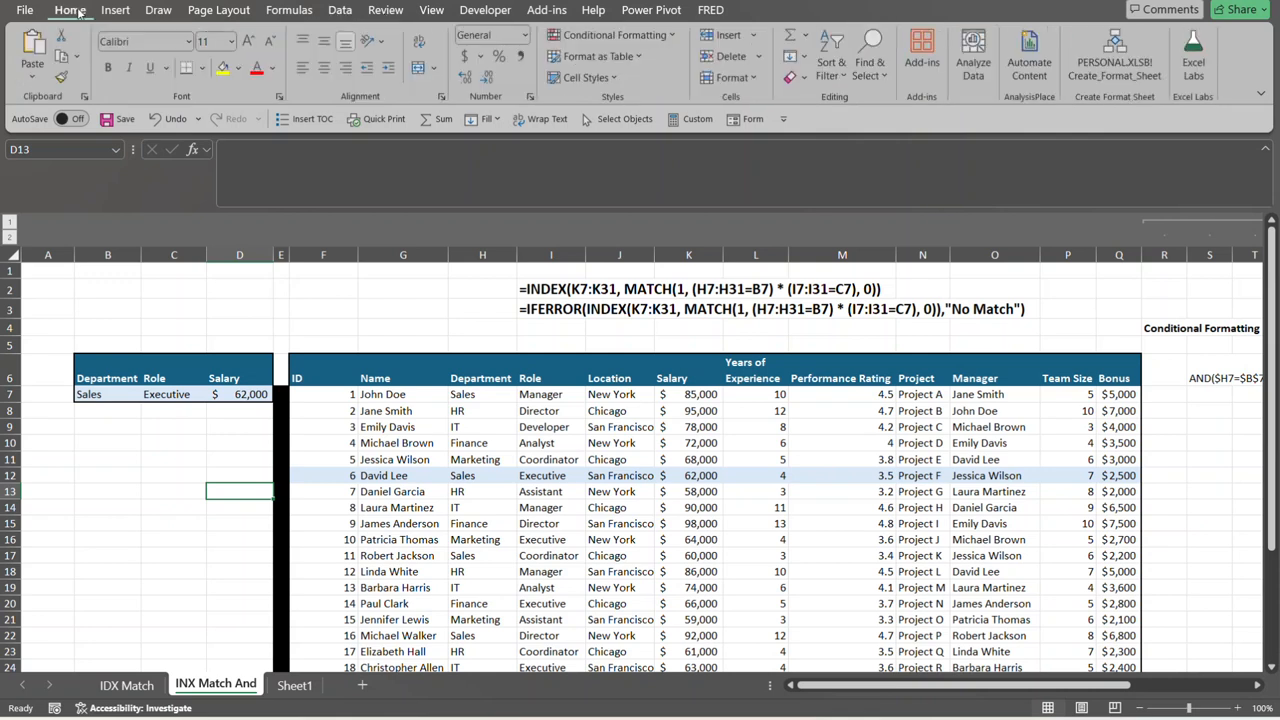
pyautogui.click(672, 36)
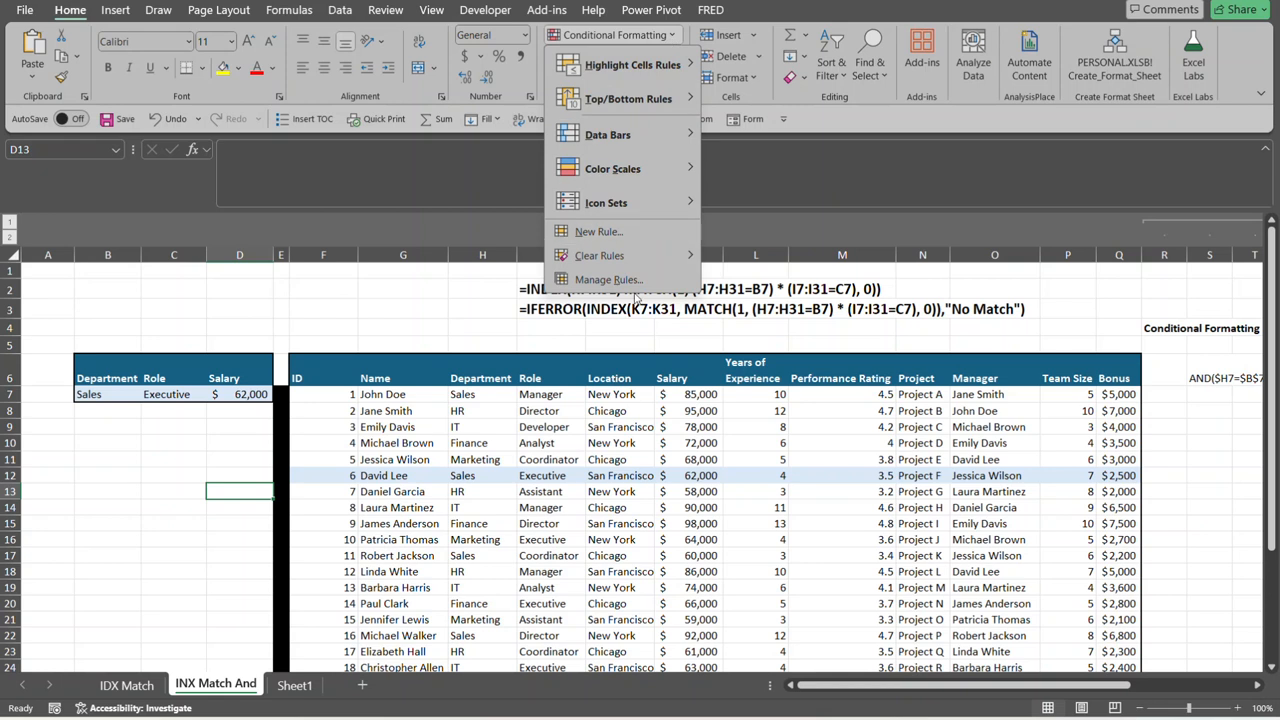
pyautogui.moveTo(645, 220)
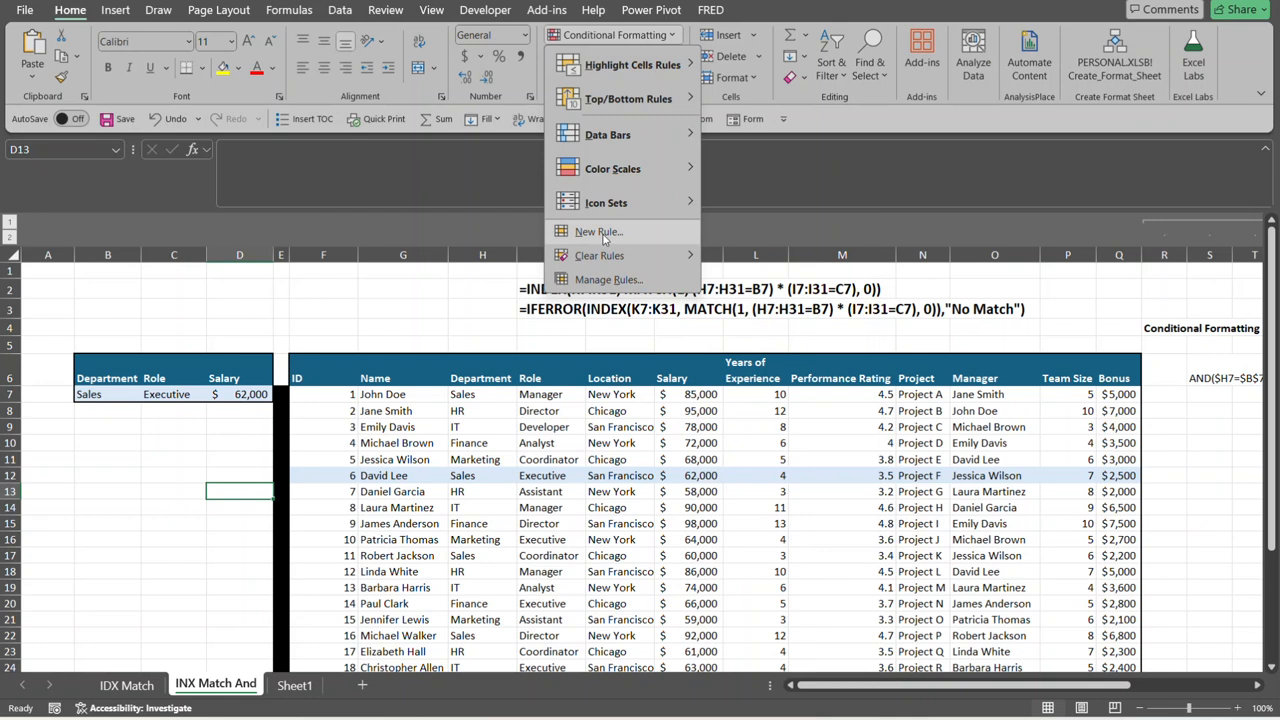
pyautogui.click(605, 280)
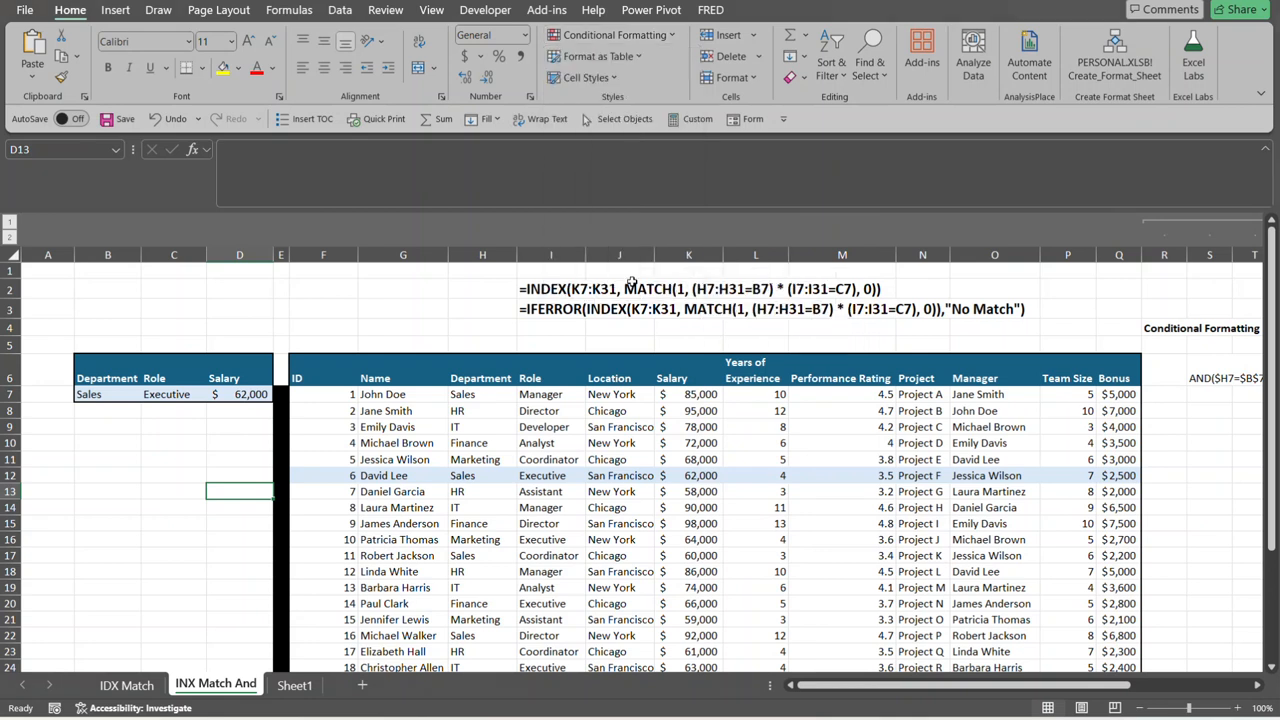
pyautogui.click(418, 277)
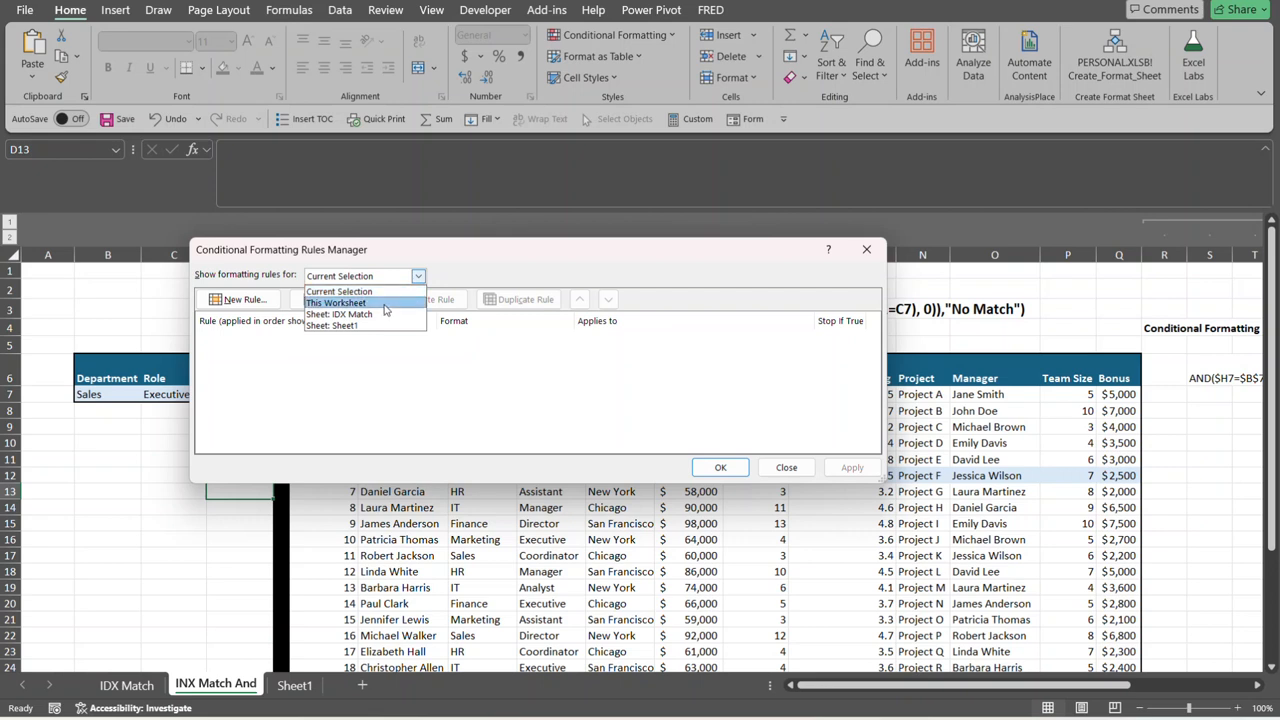
pyautogui.click(385, 303)
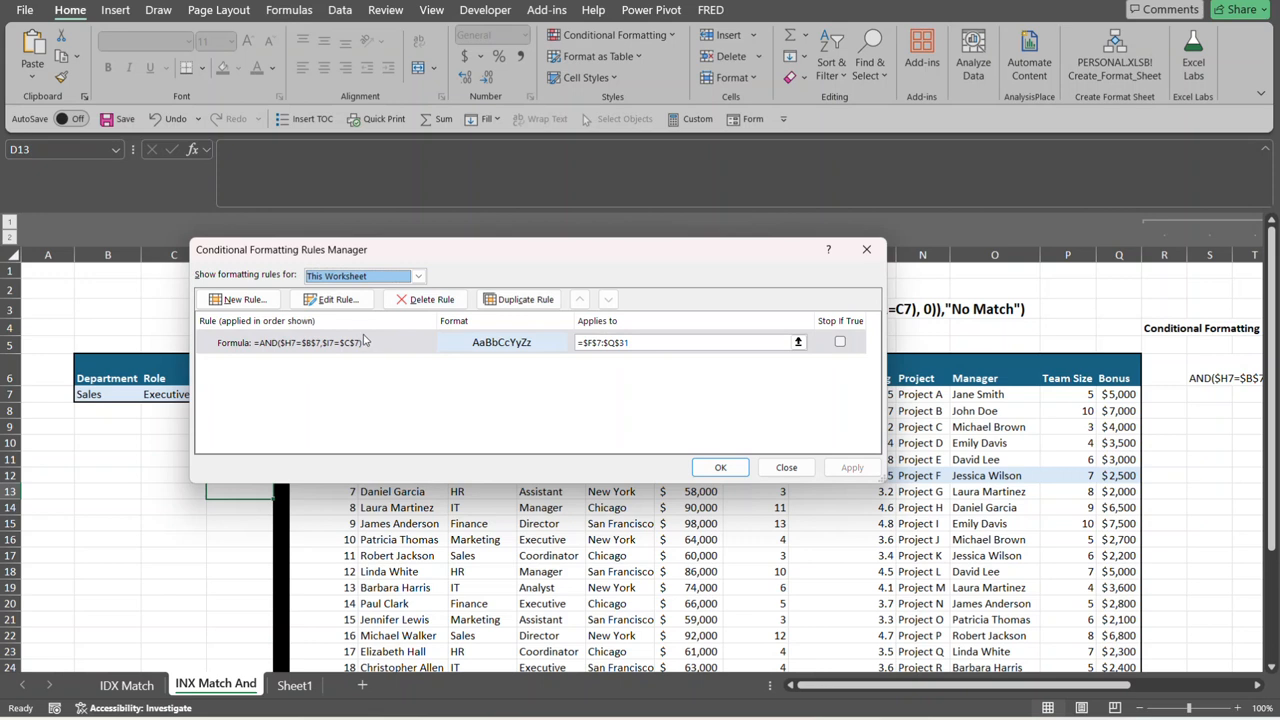
# Examine the formula and fill format of the worksheet's conditional formatting rule, and close everything without changing it
pyautogui.click(376, 345)
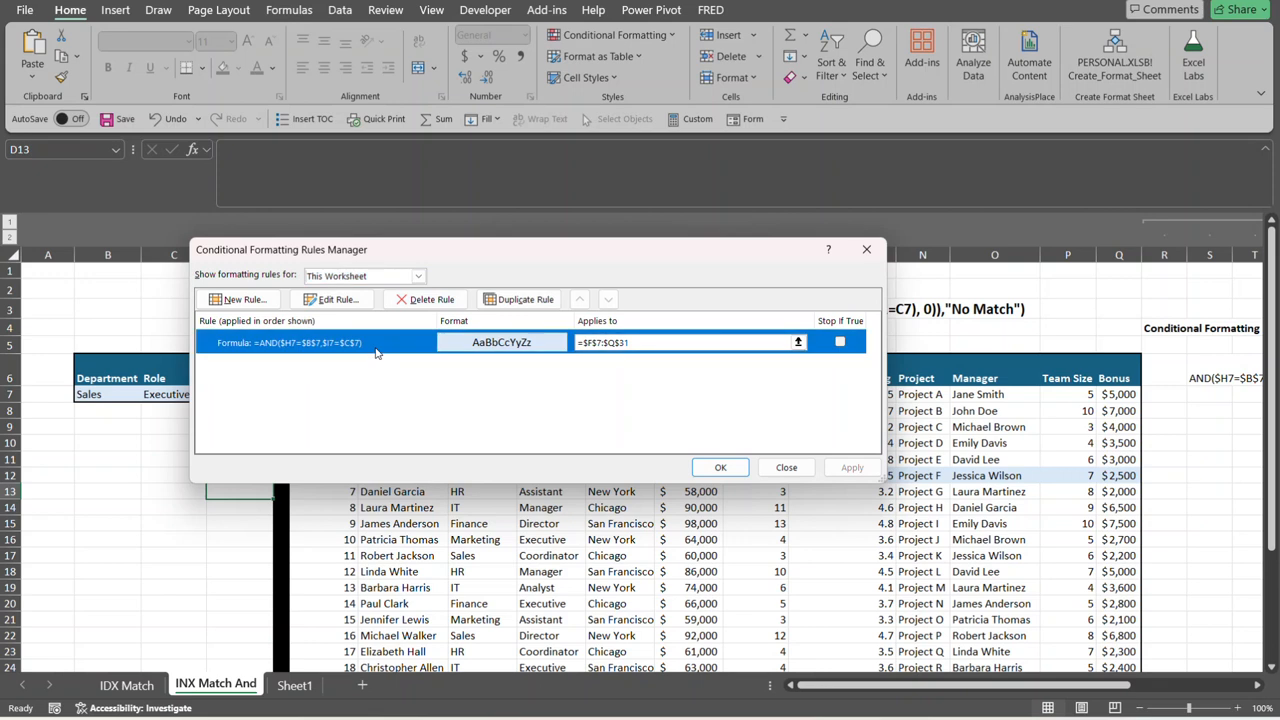
pyautogui.click(335, 299)
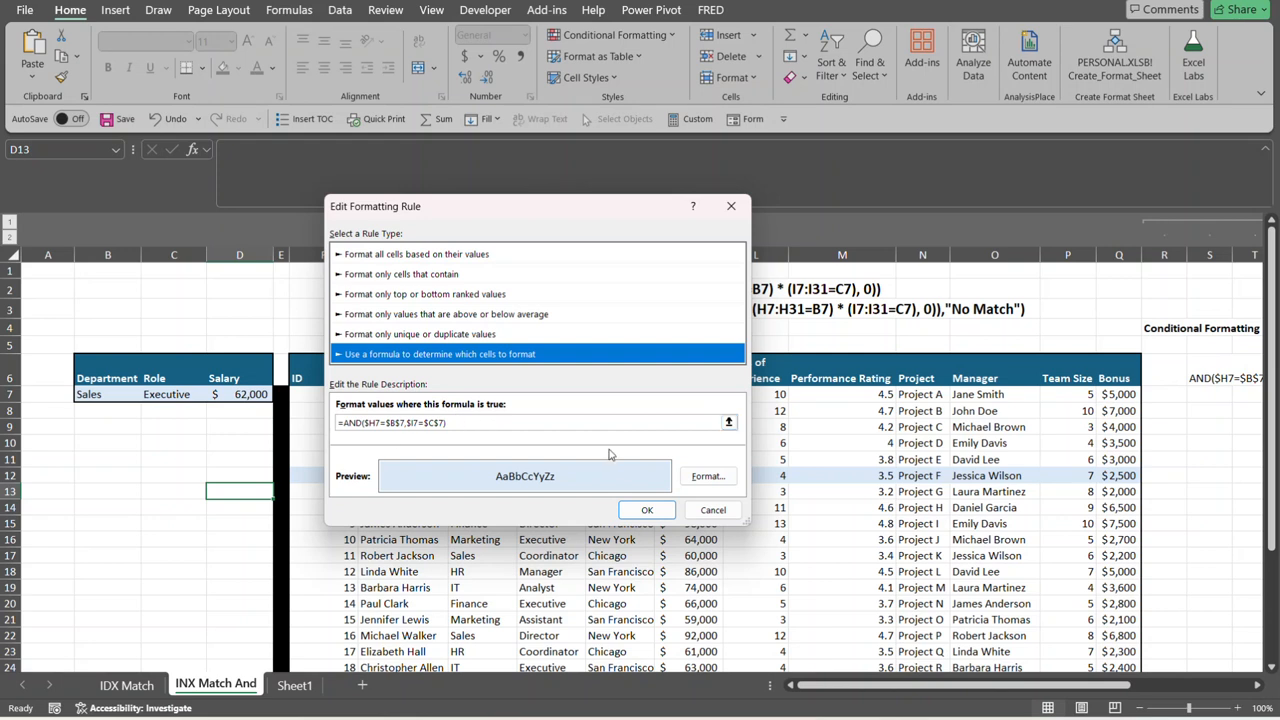
pyautogui.click(706, 478)
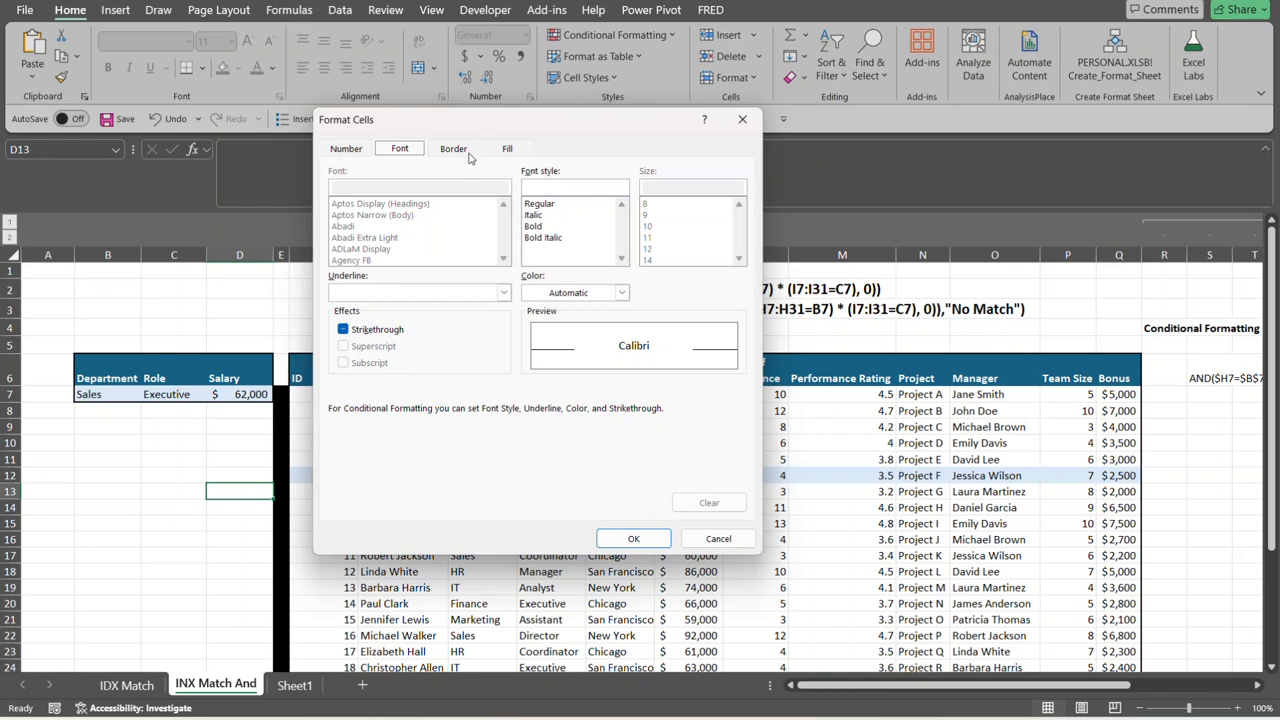
pyautogui.click(510, 149)
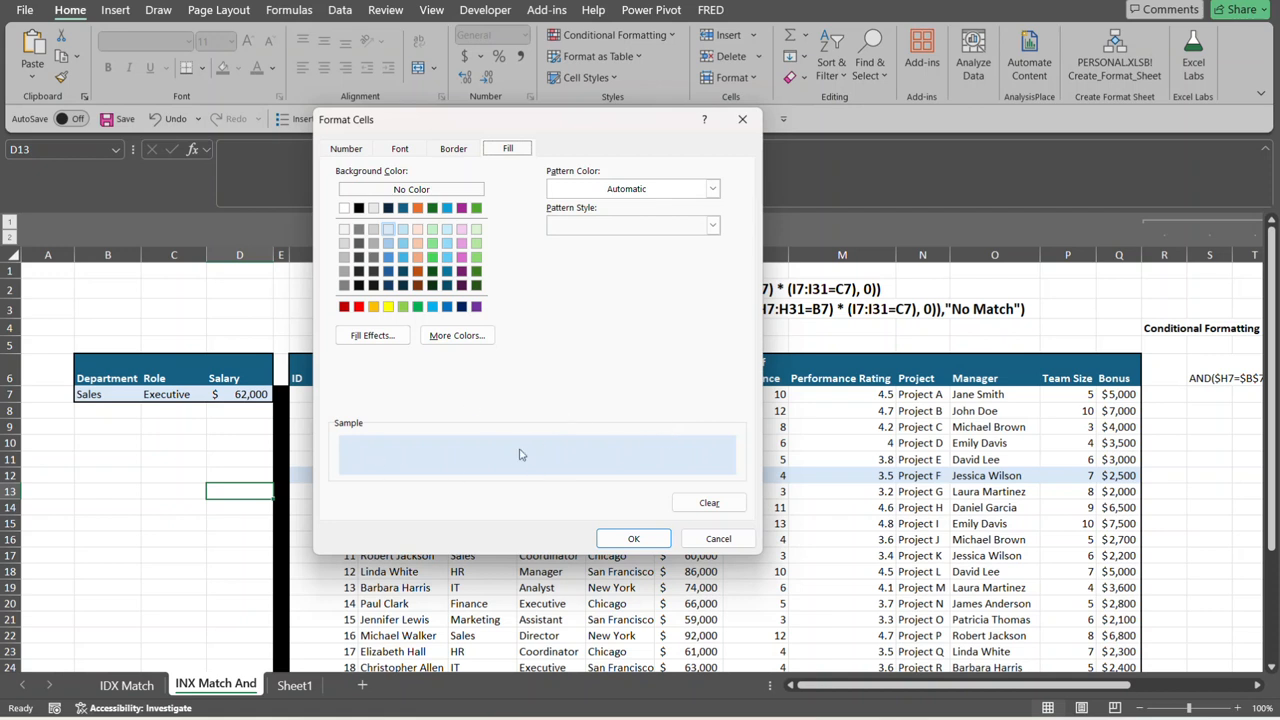
pyautogui.click(719, 539)
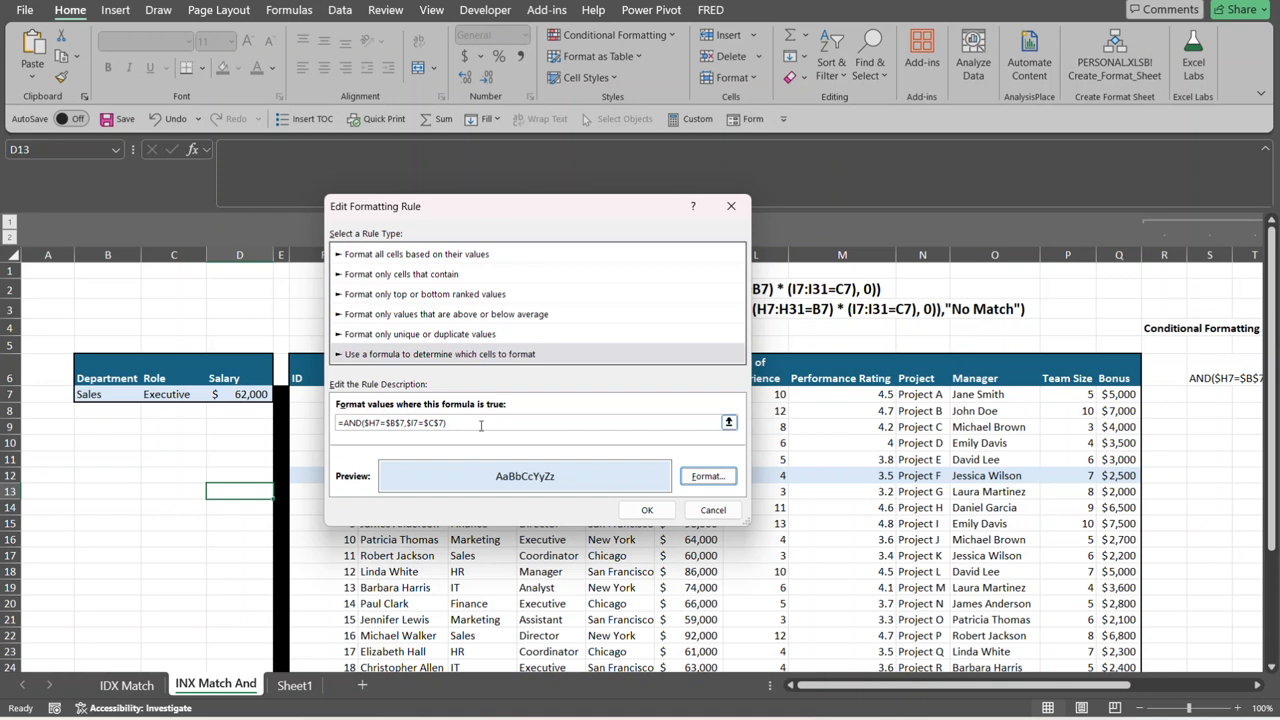
pyautogui.click(711, 513)
pyautogui.click(786, 467)
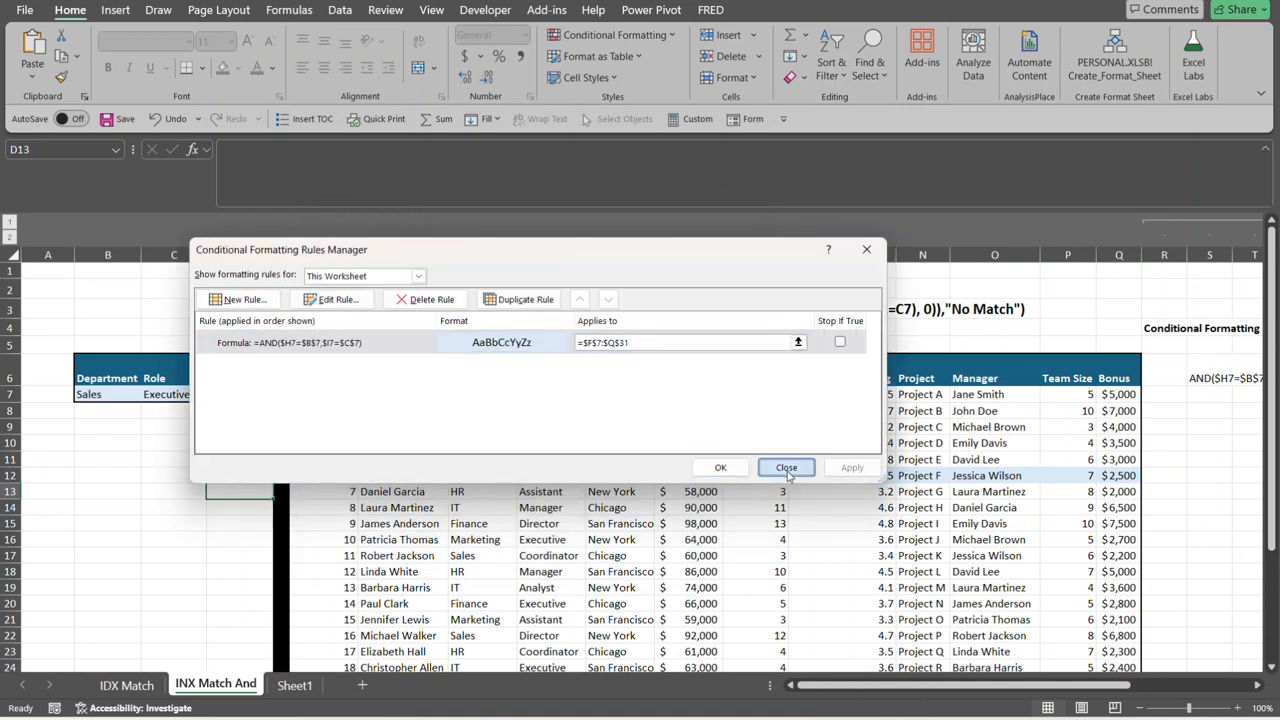
# Check the first cell of the employee table, F7, and open the conditional formatting formula text in S6 for editing
pyautogui.moveTo(933, 688); pyautogui.dragTo(1000, 684)
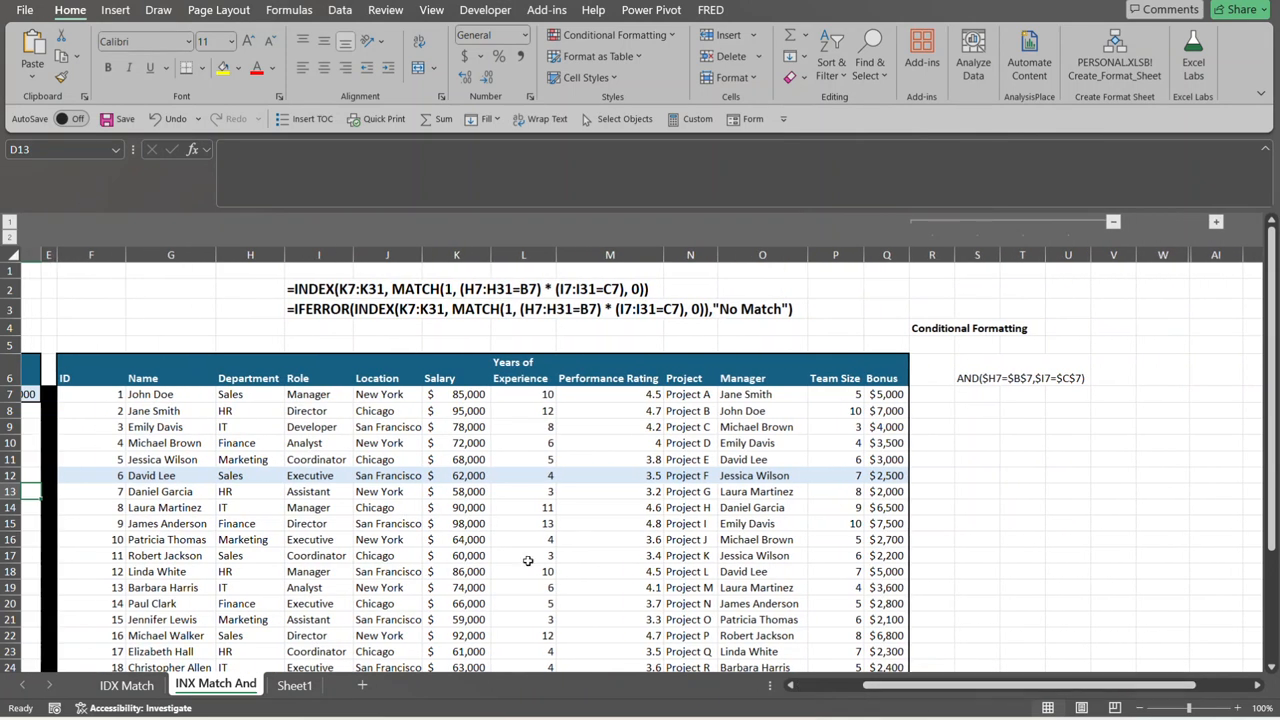
pyautogui.click(86, 394)
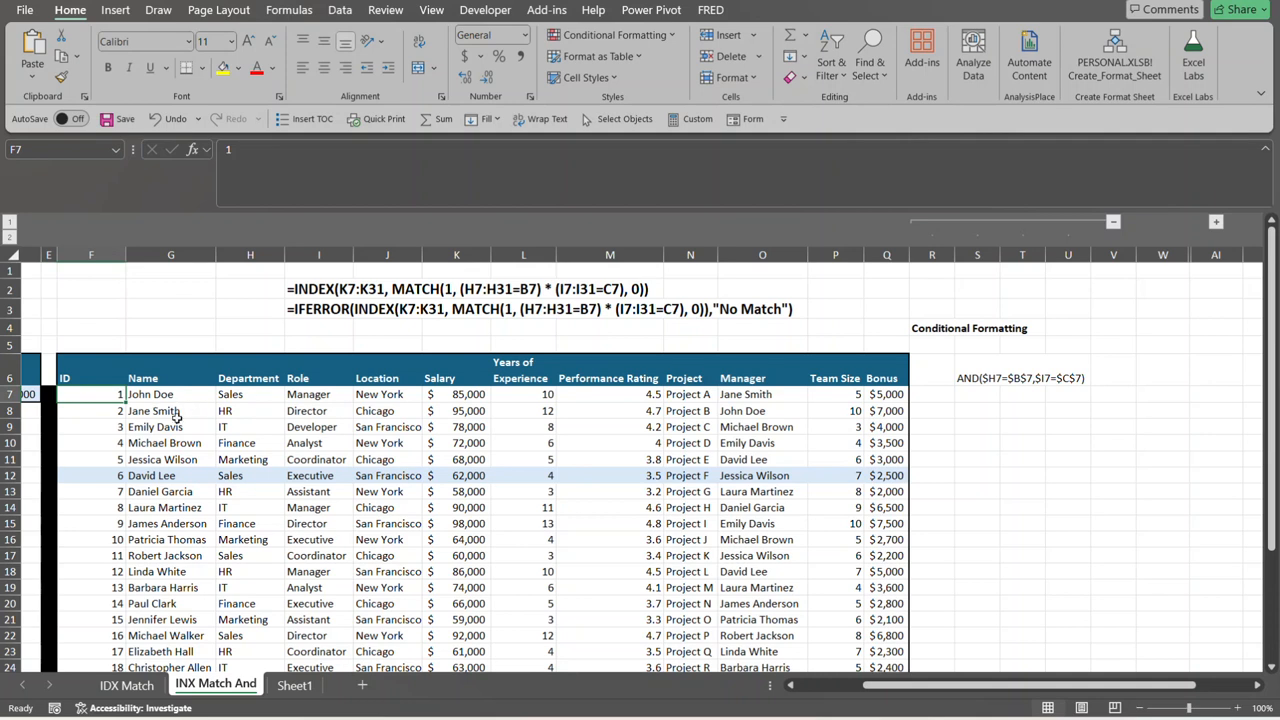
pyautogui.moveTo(1273, 461); pyautogui.dragTo(1267, 408)
pyautogui.click(961, 377)
pyautogui.moveTo(1024, 682); pyautogui.dragTo(986, 682)
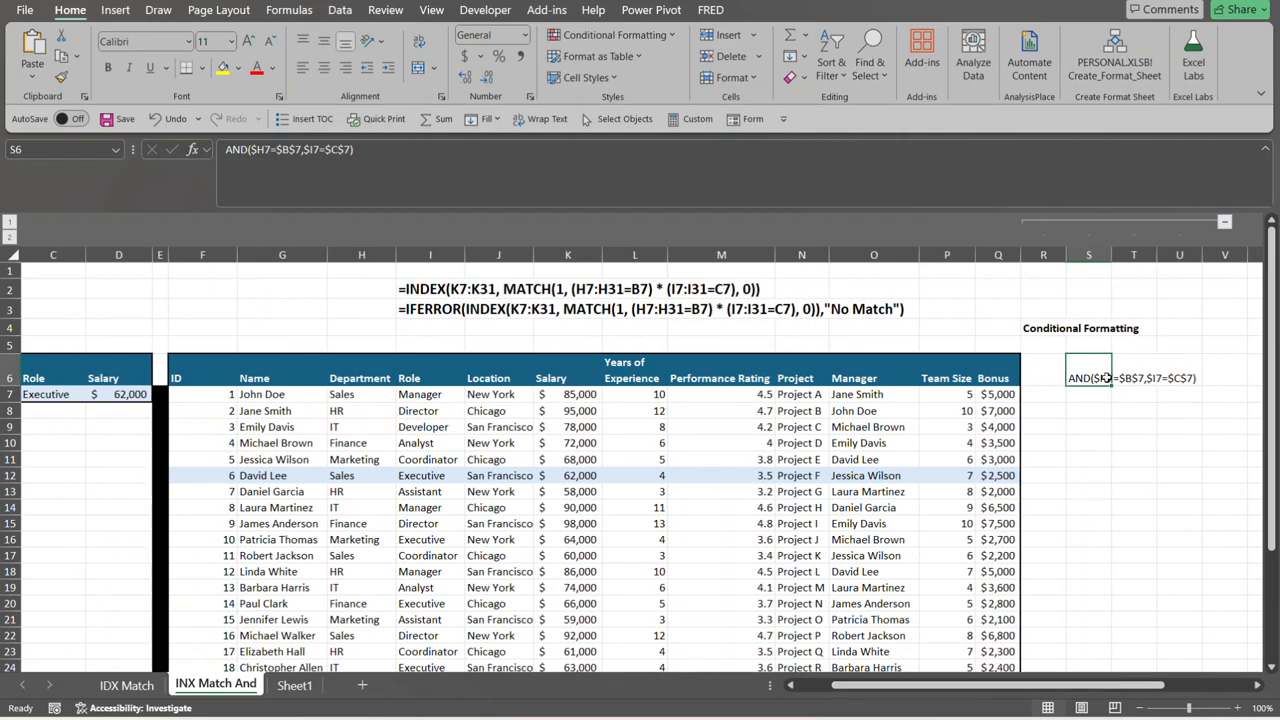
pyautogui.click(363, 150)
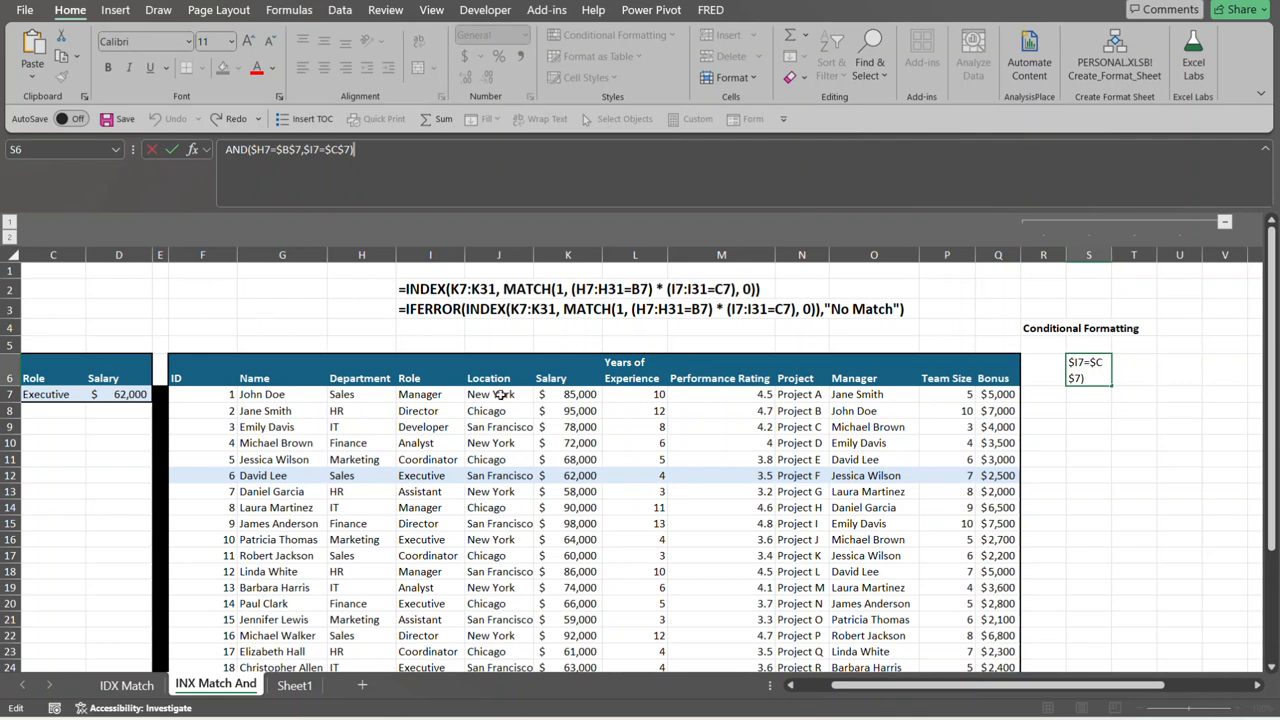
# Close the formula text in S6 unchanged, and collapse and re-expand the column group R:U holding the conditional formatting notes
pyautogui.moveTo(836, 686); pyautogui.dragTo(803, 697)
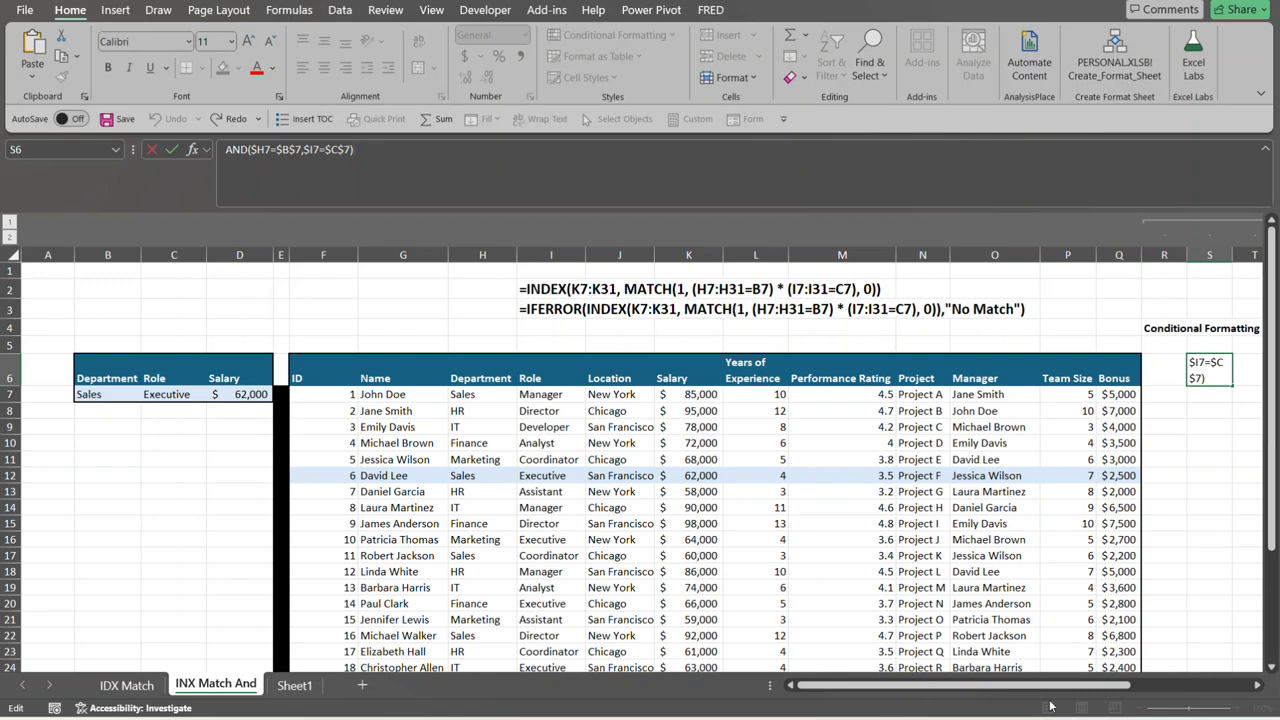
pyautogui.moveTo(1062, 693); pyautogui.dragTo(1147, 693)
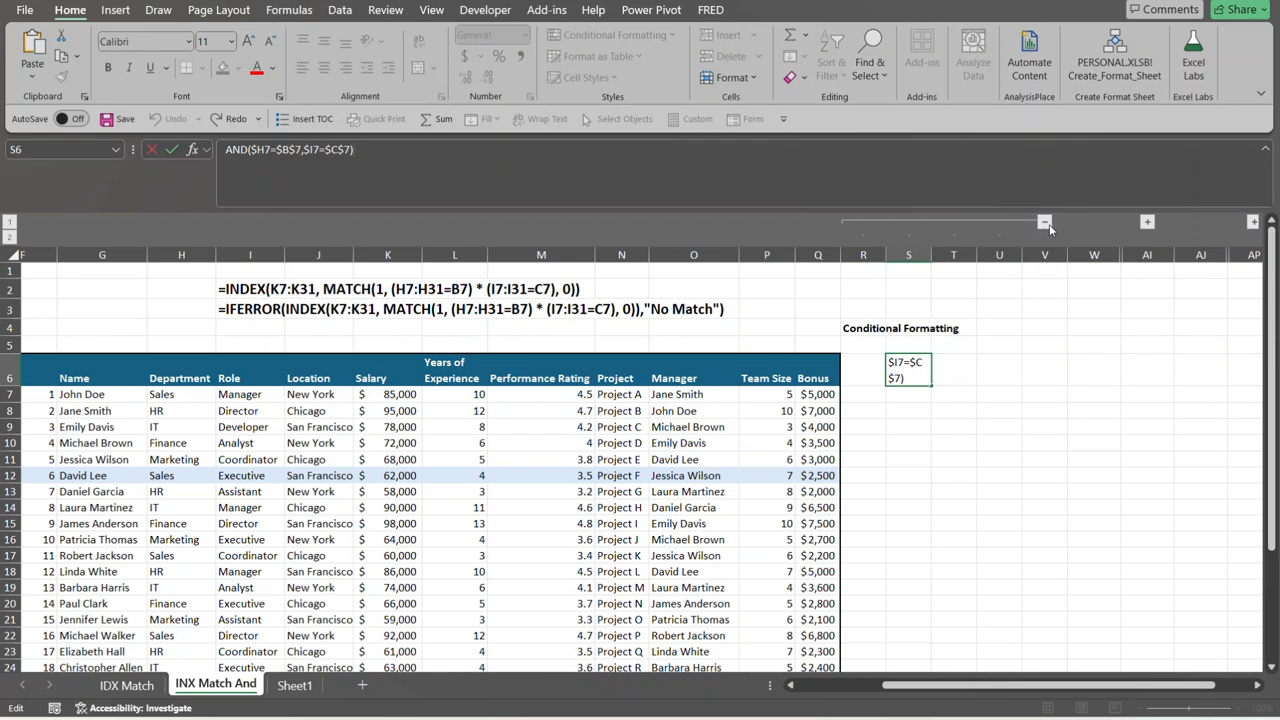
pyautogui.hotkey('ctrl', 'Return')
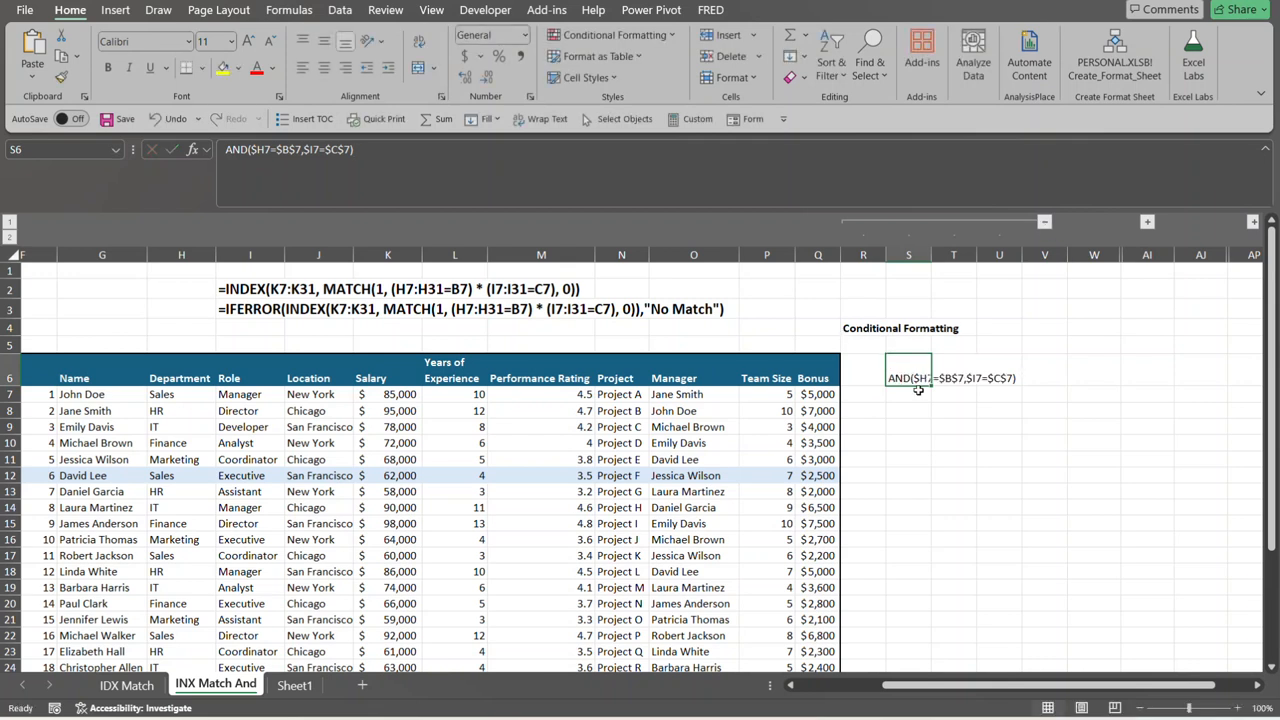
pyautogui.click(1044, 222)
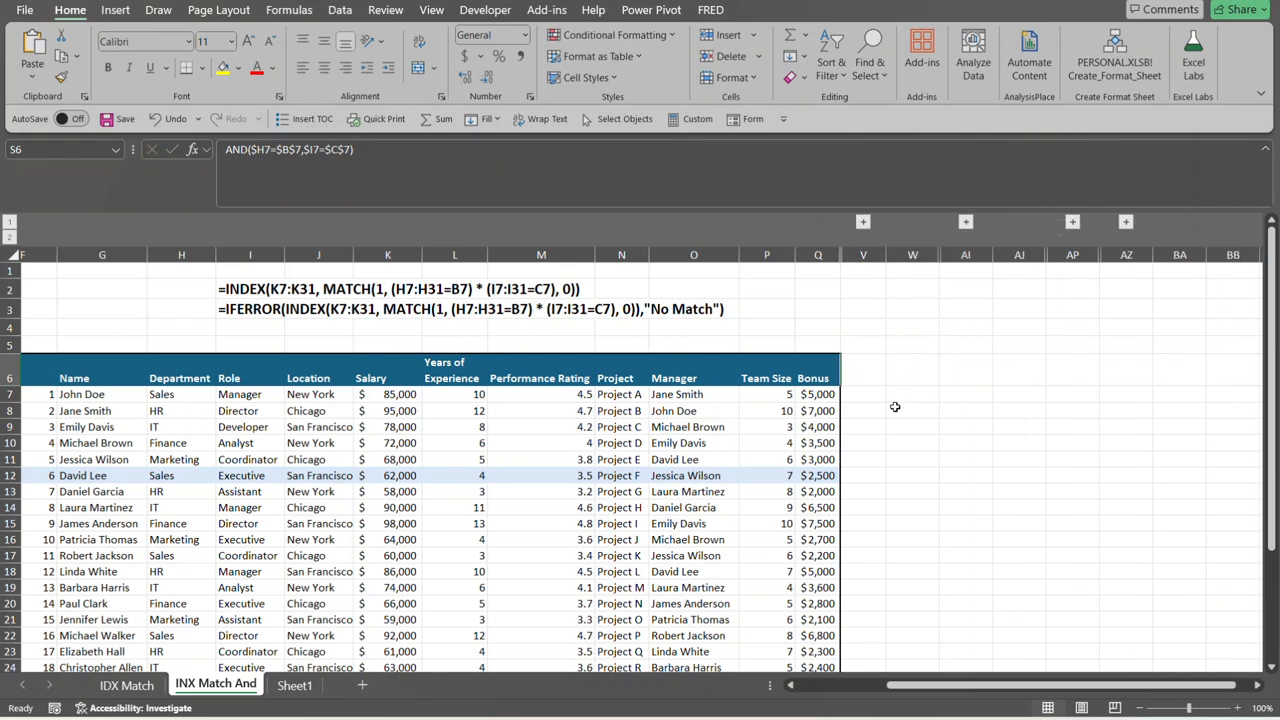
pyautogui.click(867, 256)
pyautogui.moveTo(1100, 686); pyautogui.dragTo(1236, 688)
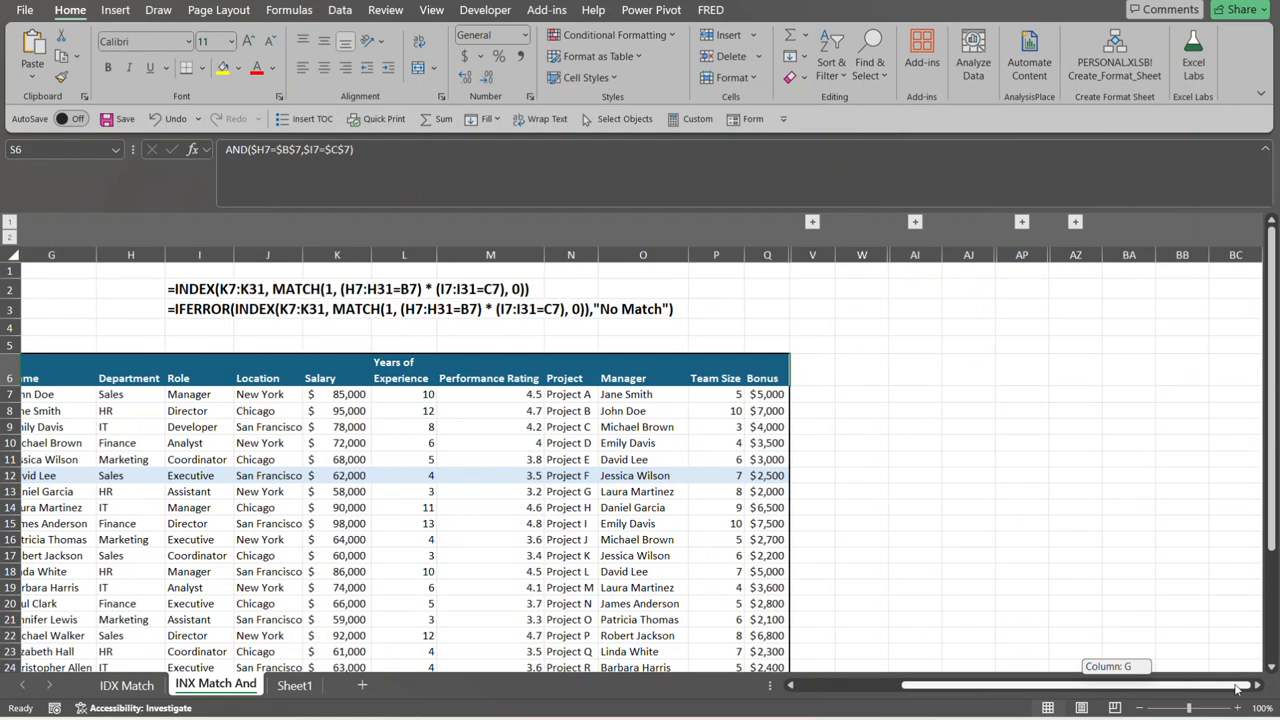
pyautogui.click(812, 221)
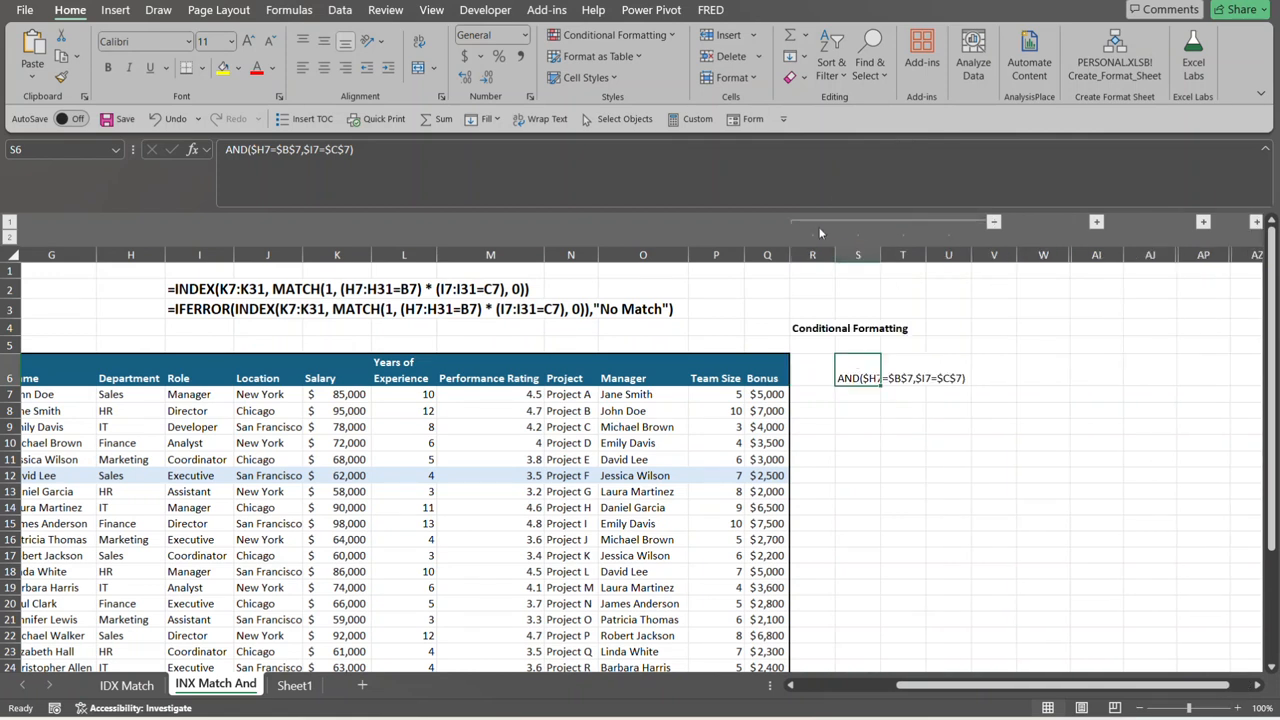
# Select columns R:U, show the outline grouping commands for them, and collapse that column group
pyautogui.moveTo(810, 255); pyautogui.dragTo(938, 266)
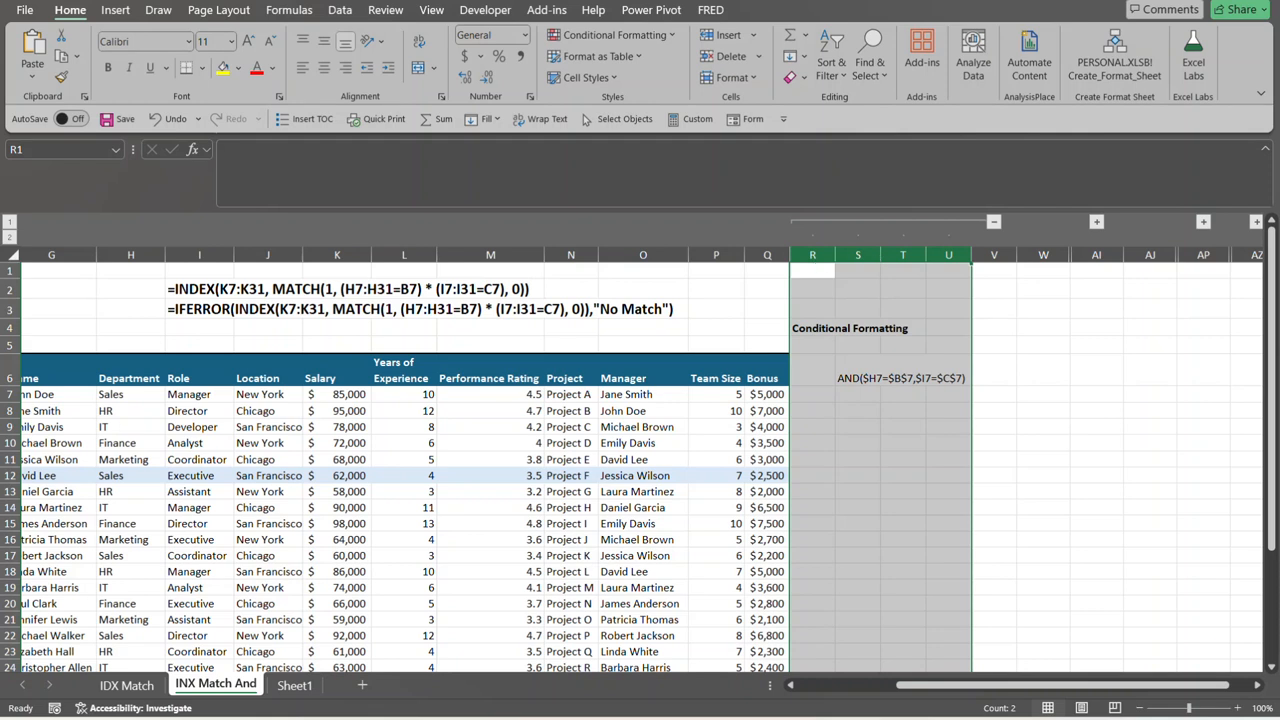
pyautogui.click(339, 11)
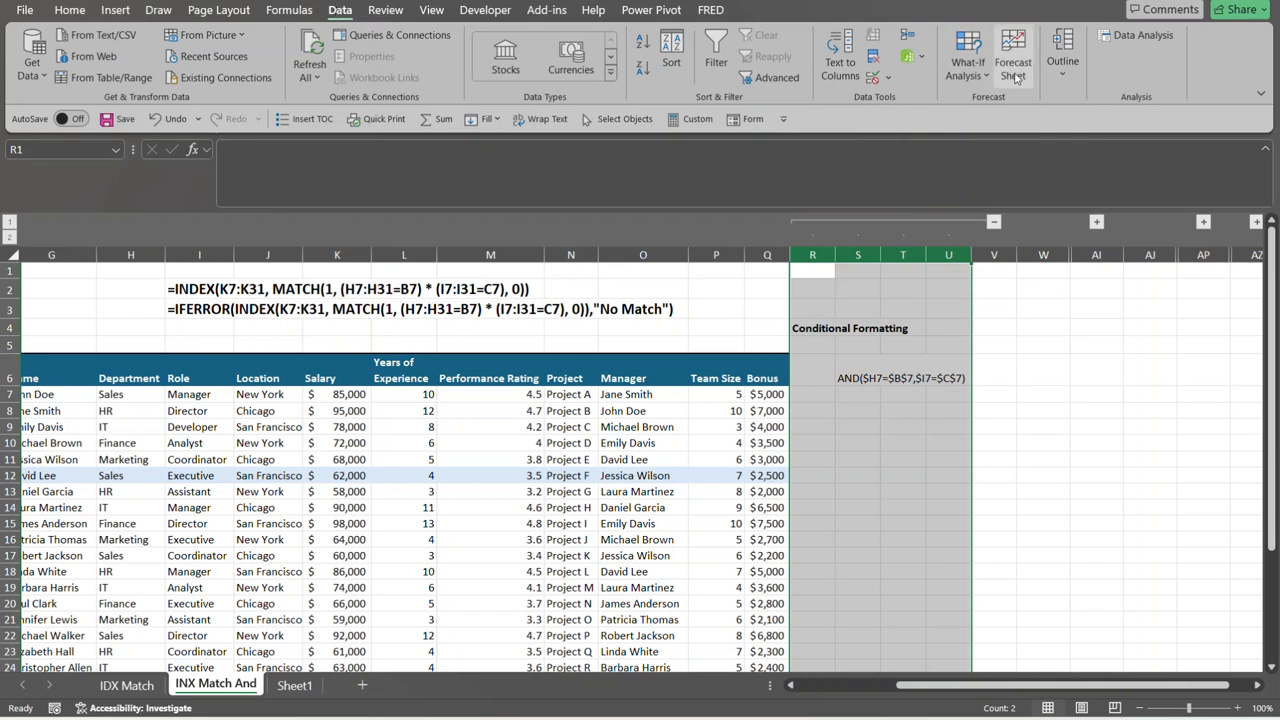
pyautogui.click(1071, 70)
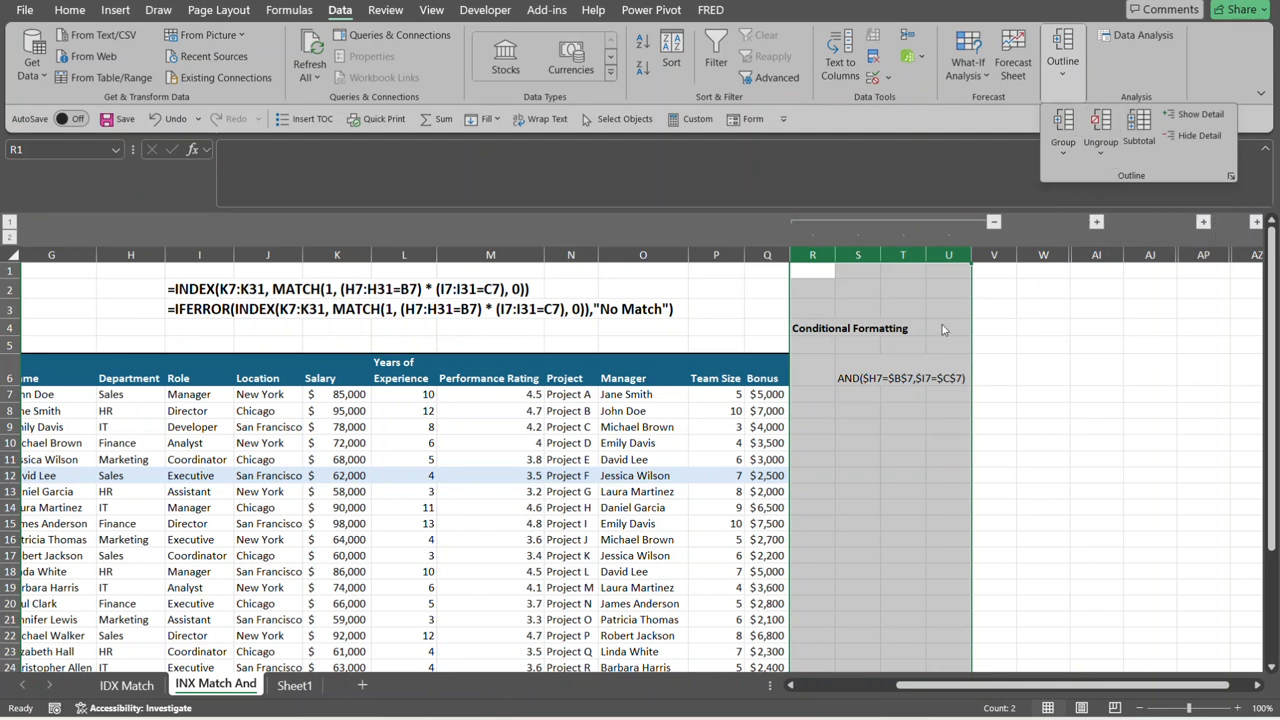
pyautogui.click(999, 327)
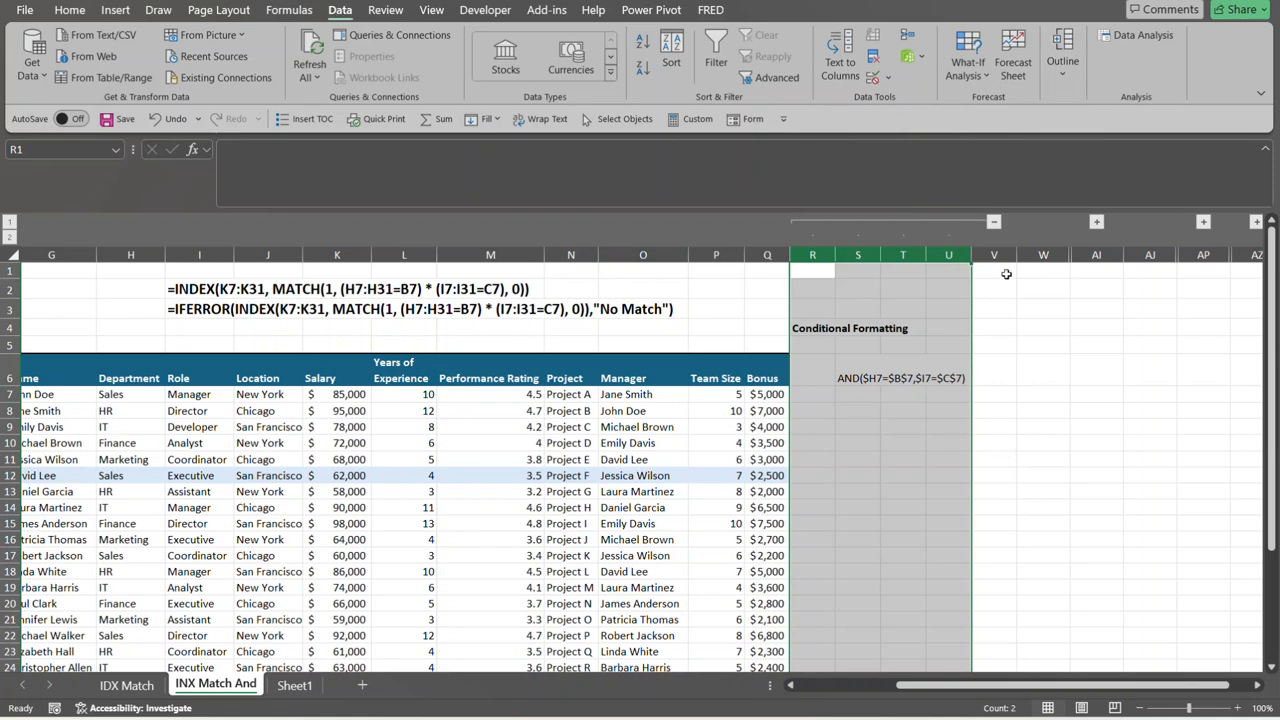
pyautogui.click(993, 222)
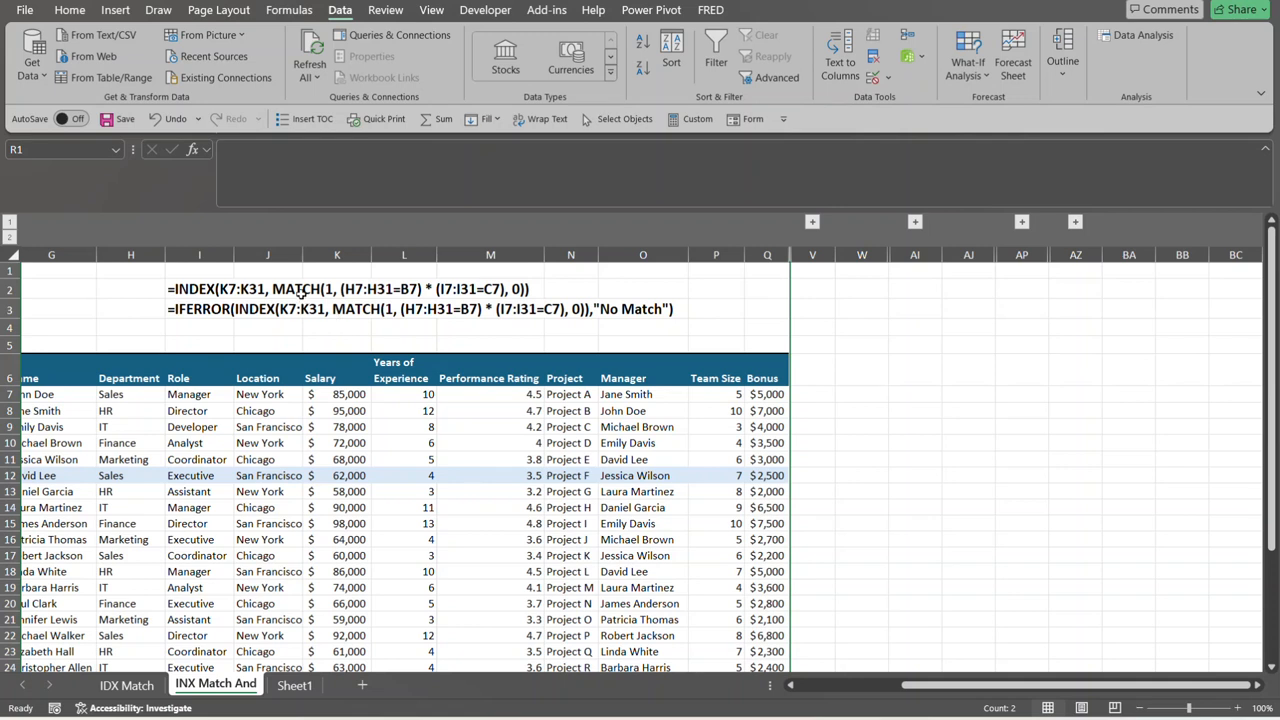
# Expand the column group AQ:AY with the MATCH function notes, keeping the INDEX notes group collapsed
pyautogui.click(1022, 221)
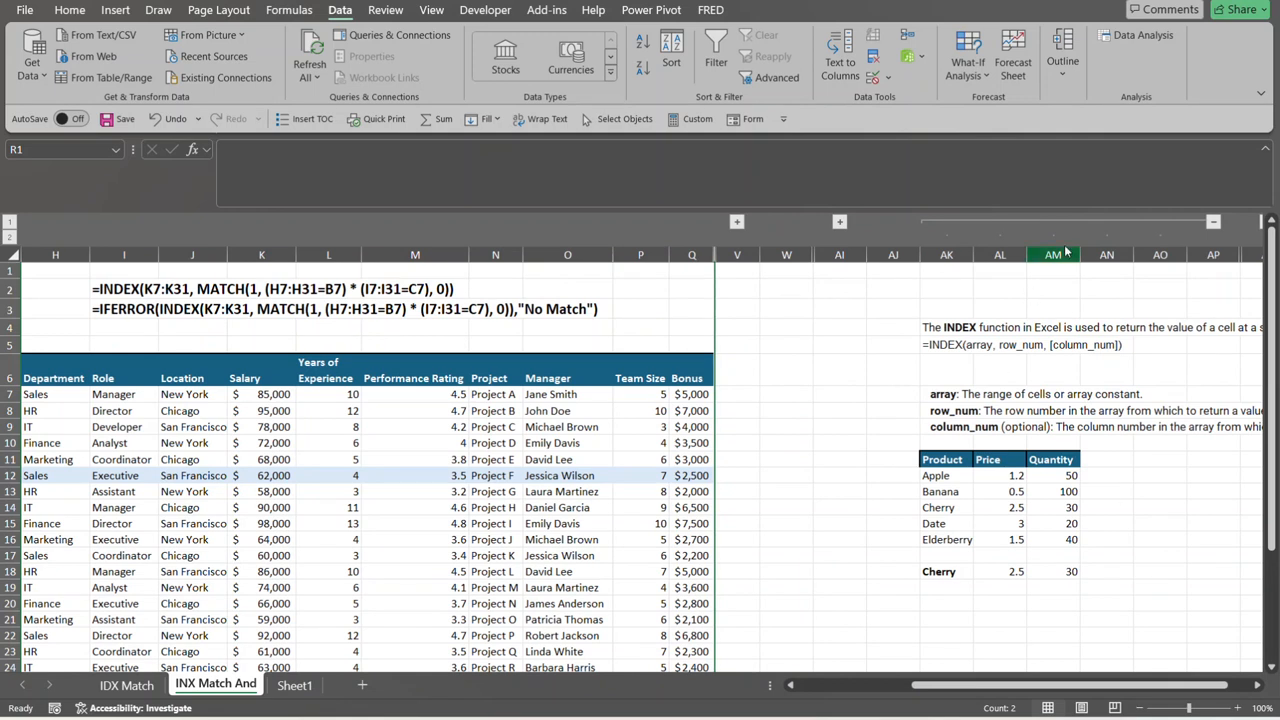
pyautogui.click(1213, 221)
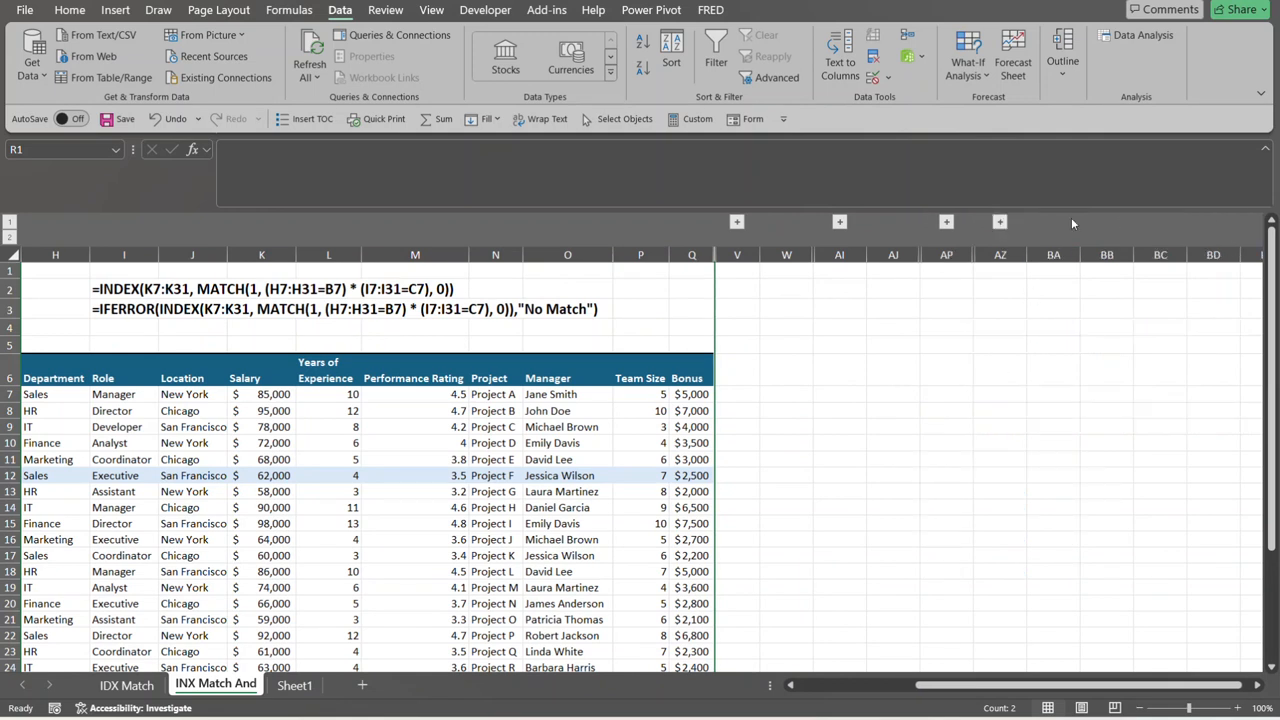
pyautogui.click(999, 221)
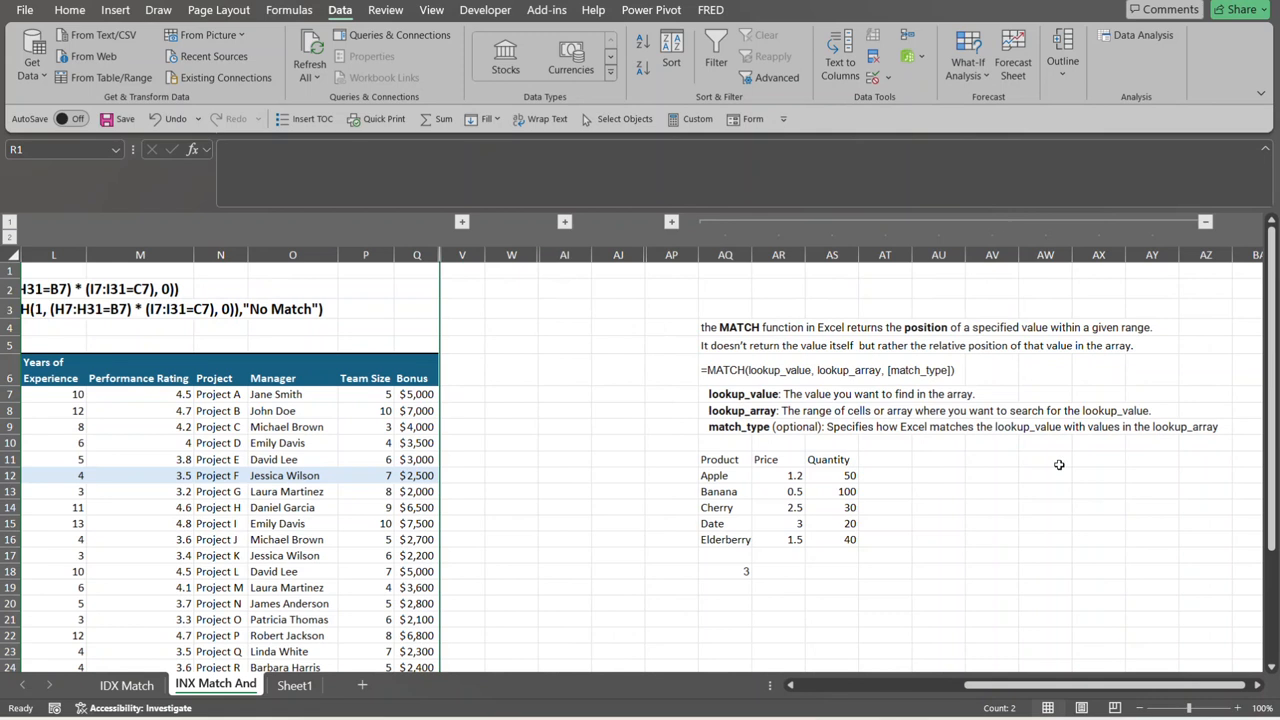
pyautogui.moveTo(1050, 688); pyautogui.dragTo(1071, 688)
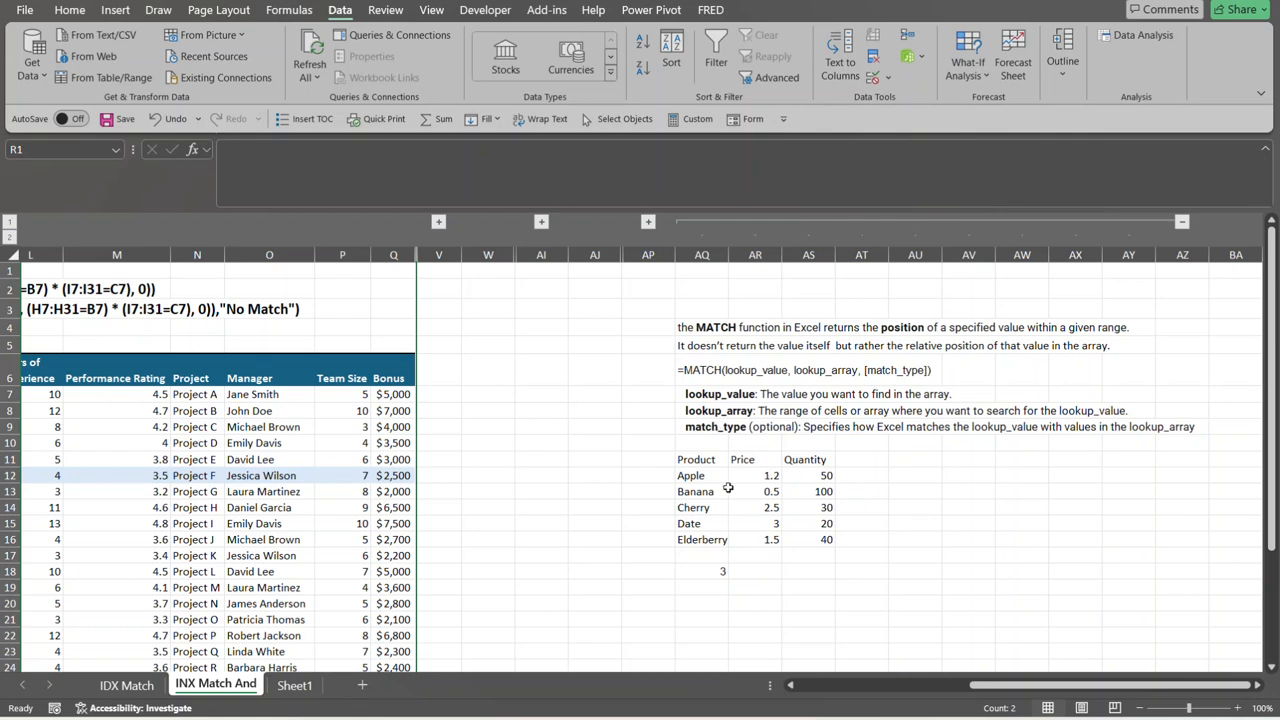
# Examine the MATCH formula in AQ18 and its lookup array of products in AQ12:AQ16, leaving the formula unchanged
pyautogui.click(712, 573)
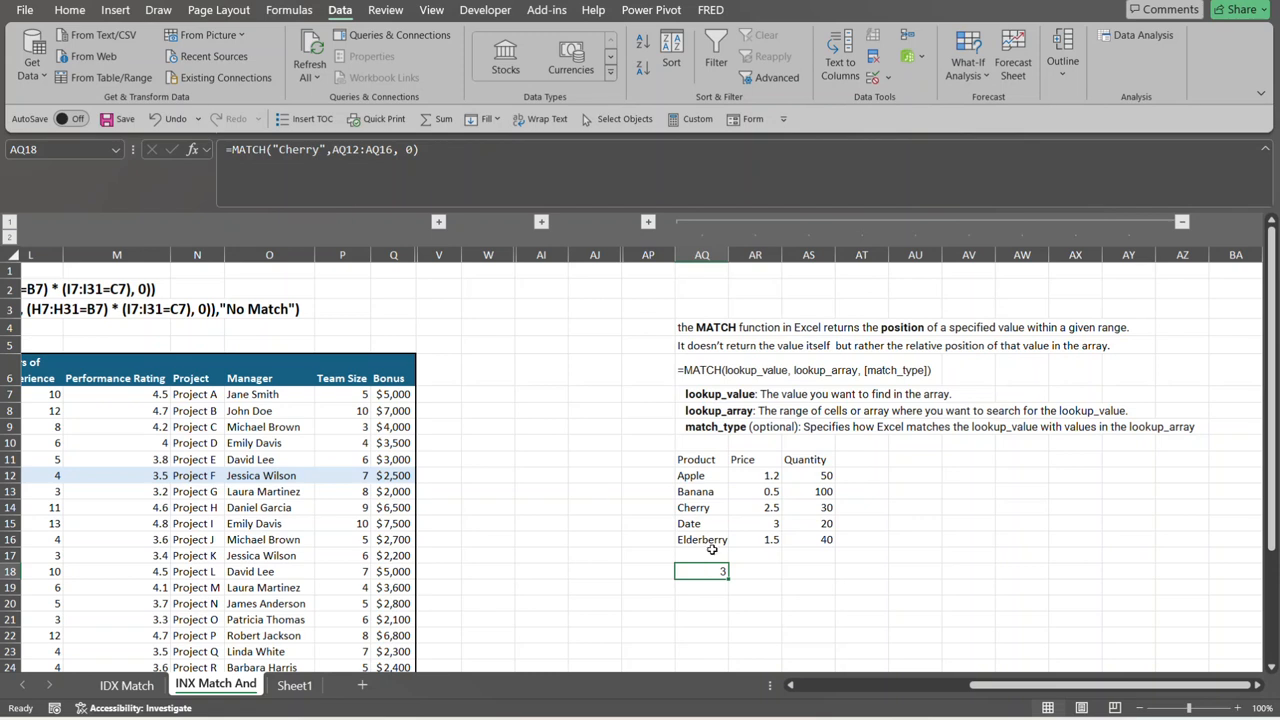
pyautogui.moveTo(703, 477); pyautogui.dragTo(704, 541)
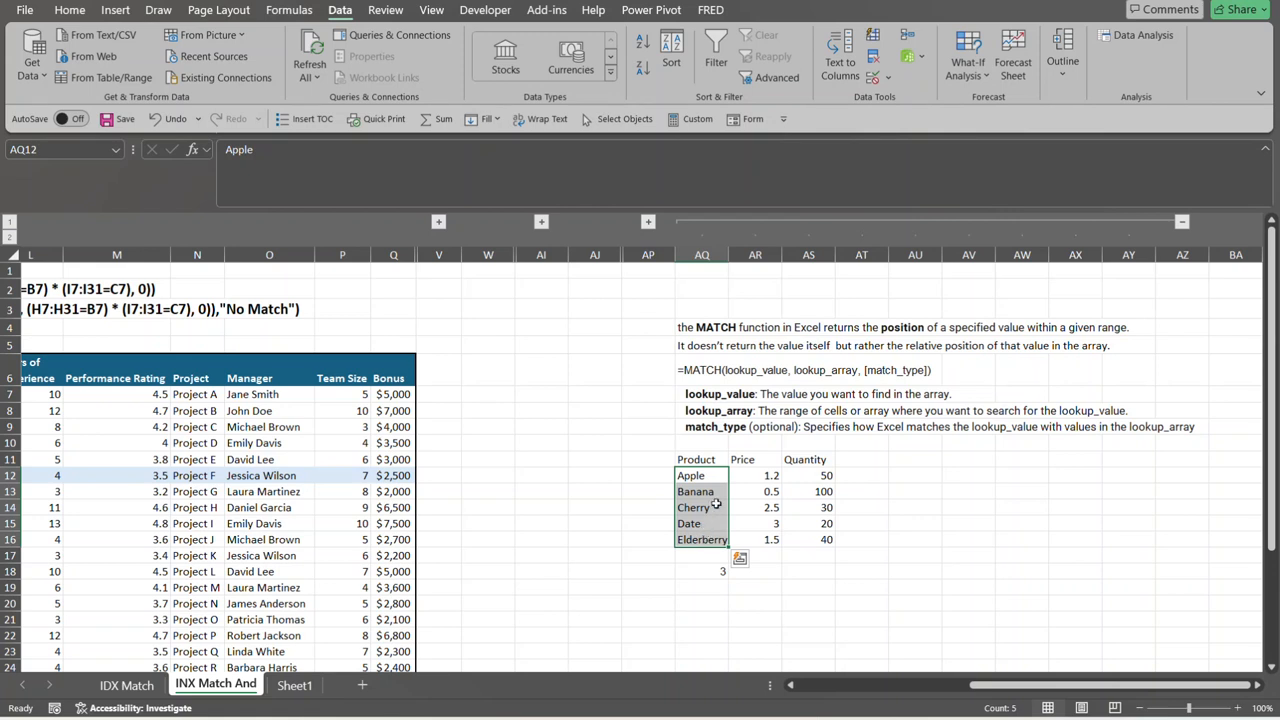
pyautogui.click(706, 570)
pyautogui.click(412, 149)
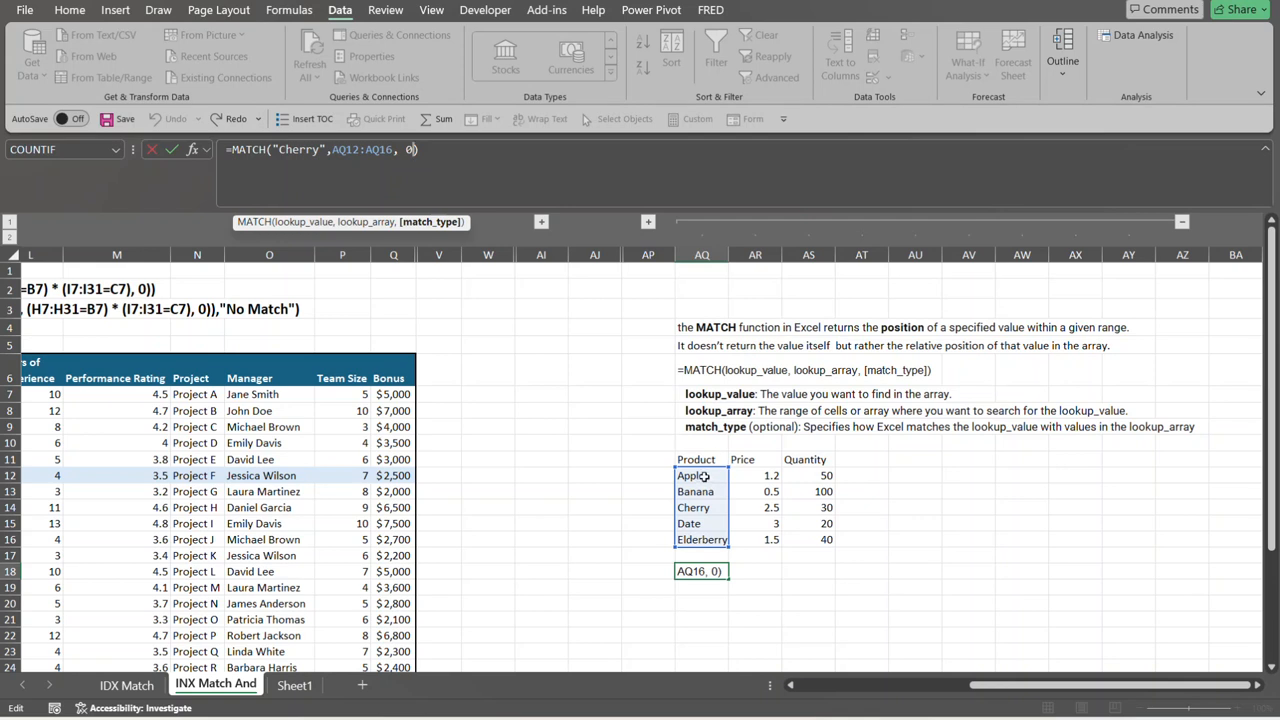
pyautogui.click(704, 477)
pyautogui.moveTo(704, 476); pyautogui.dragTo(707, 541)
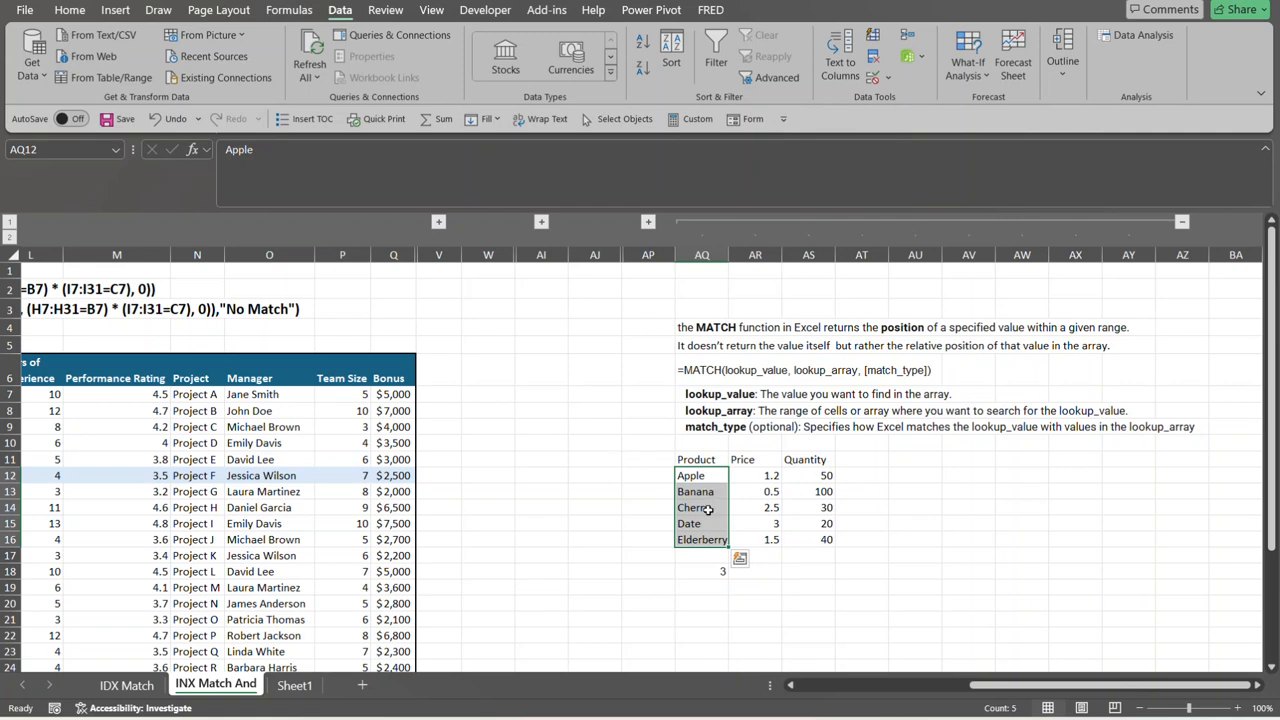
pyautogui.click(709, 568)
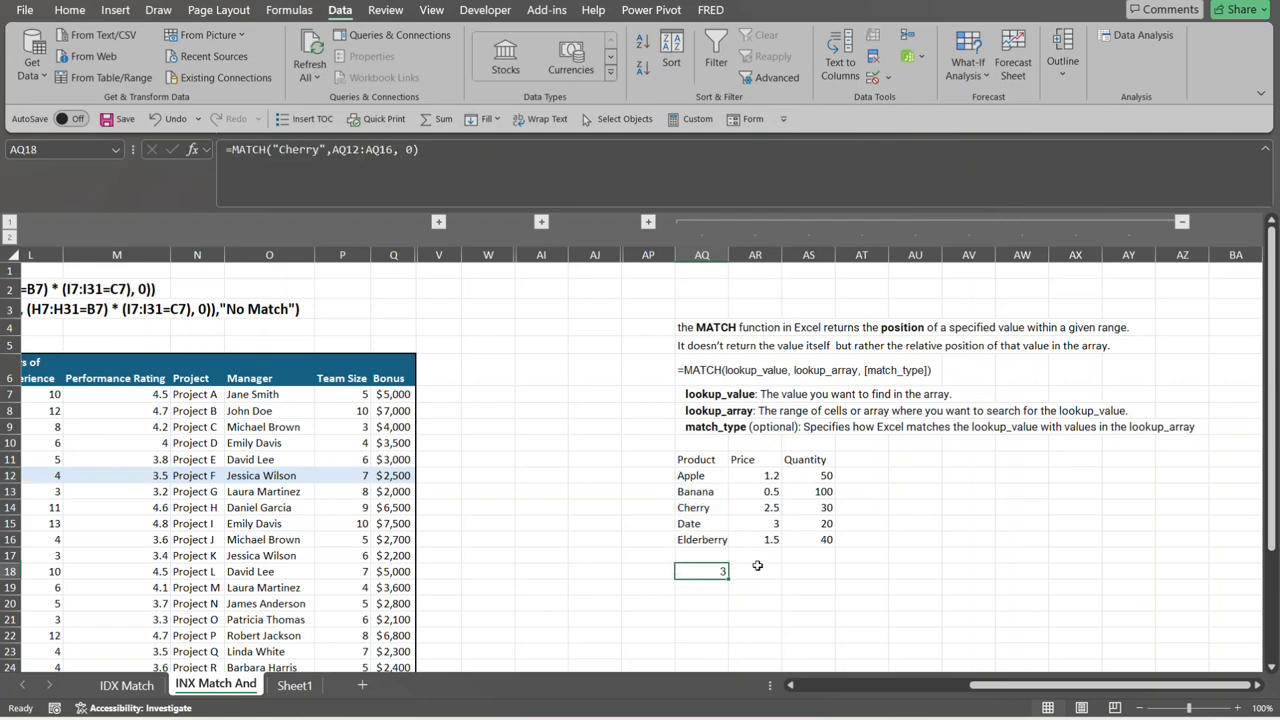
# Swap the expanded MATCH notes group for the INDEX notes, and review the INDEX syntax in AK5 and its arguments in AK7:AK9
pyautogui.click(1183, 222)
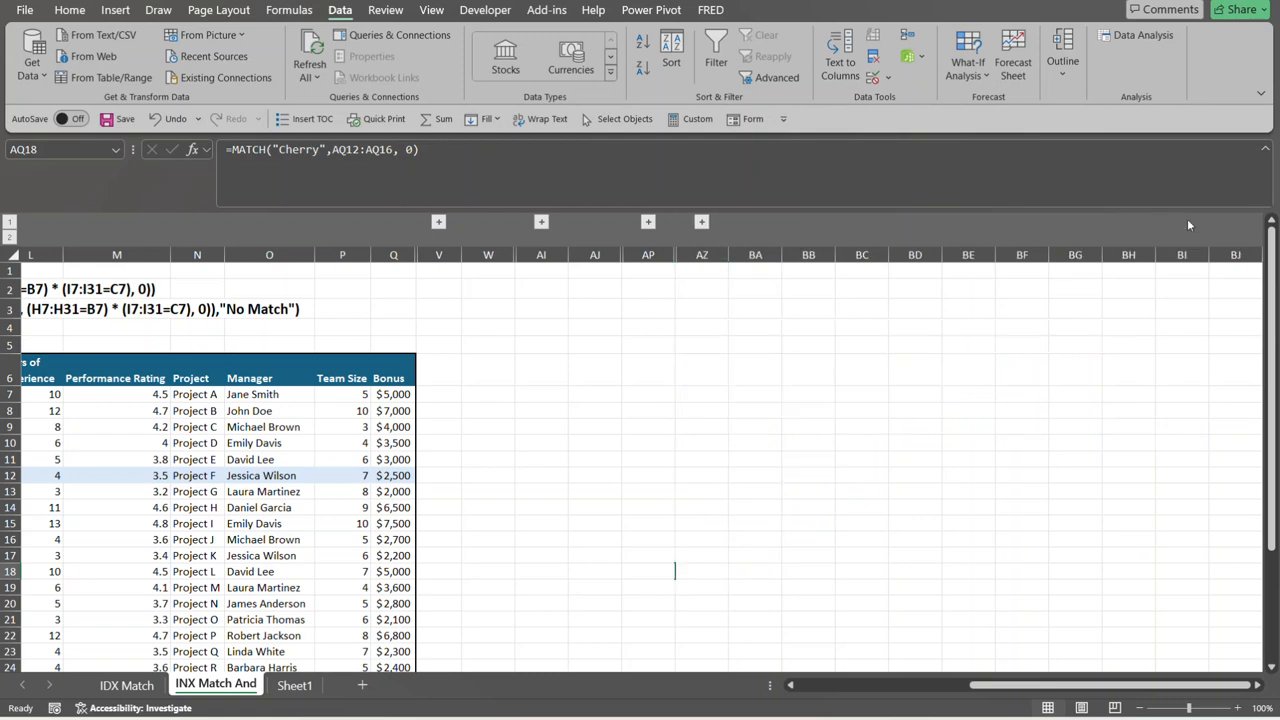
pyautogui.click(649, 224)
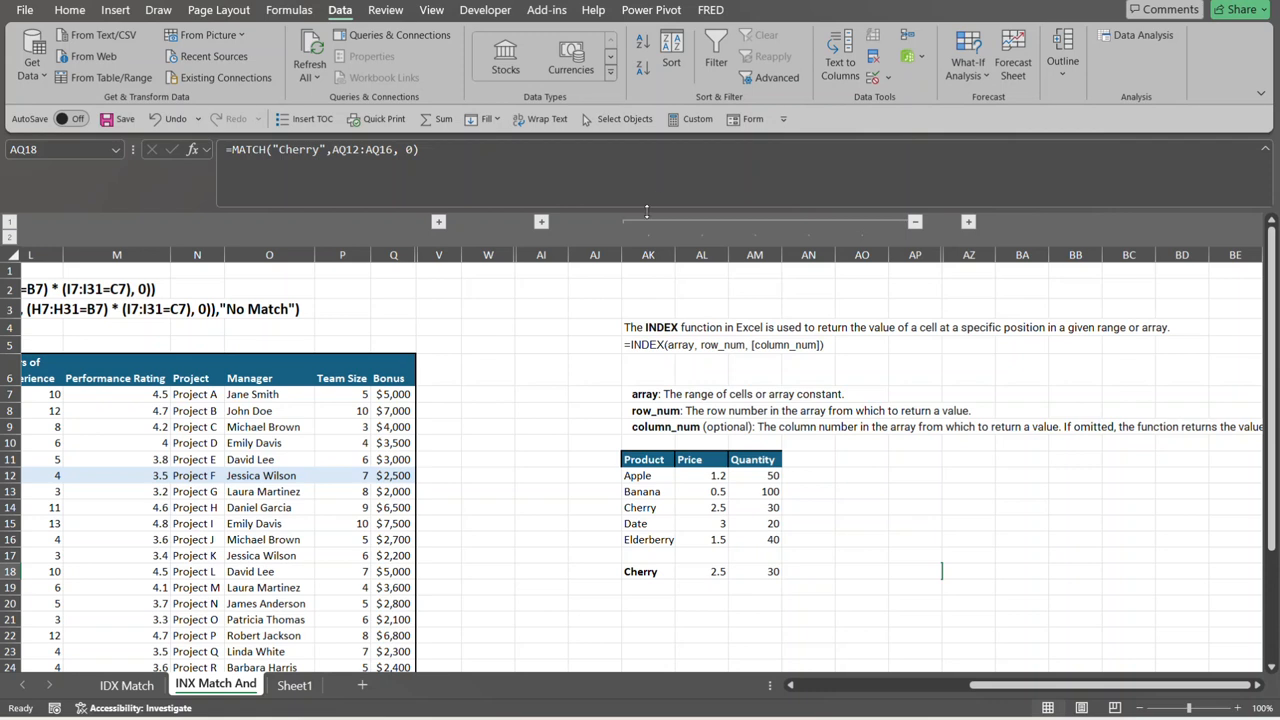
pyautogui.click(660, 344)
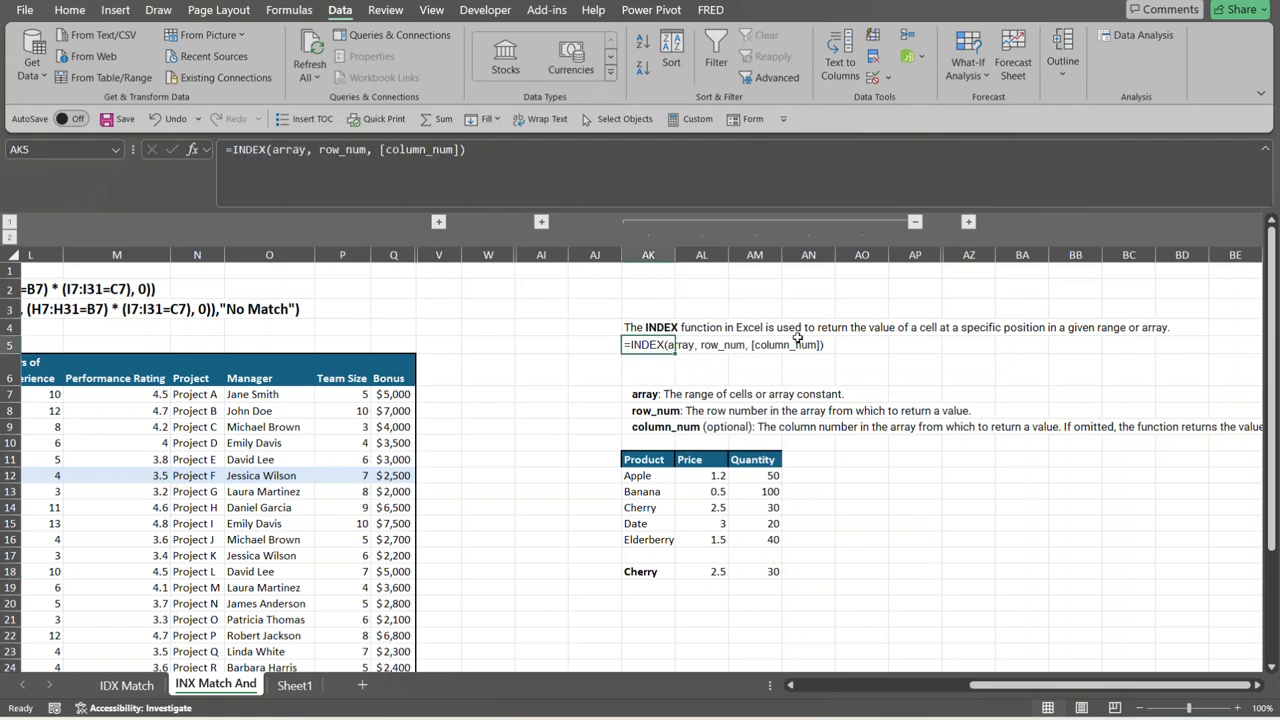
pyautogui.click(645, 401)
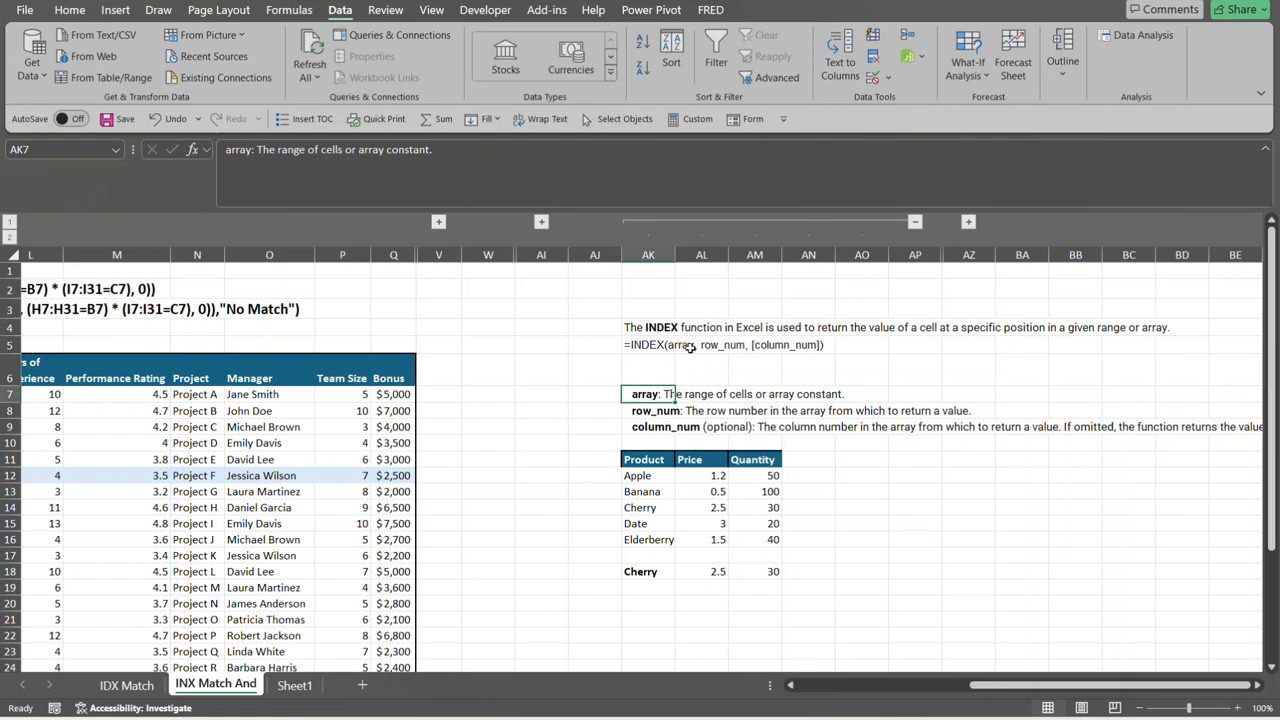
pyautogui.click(660, 411)
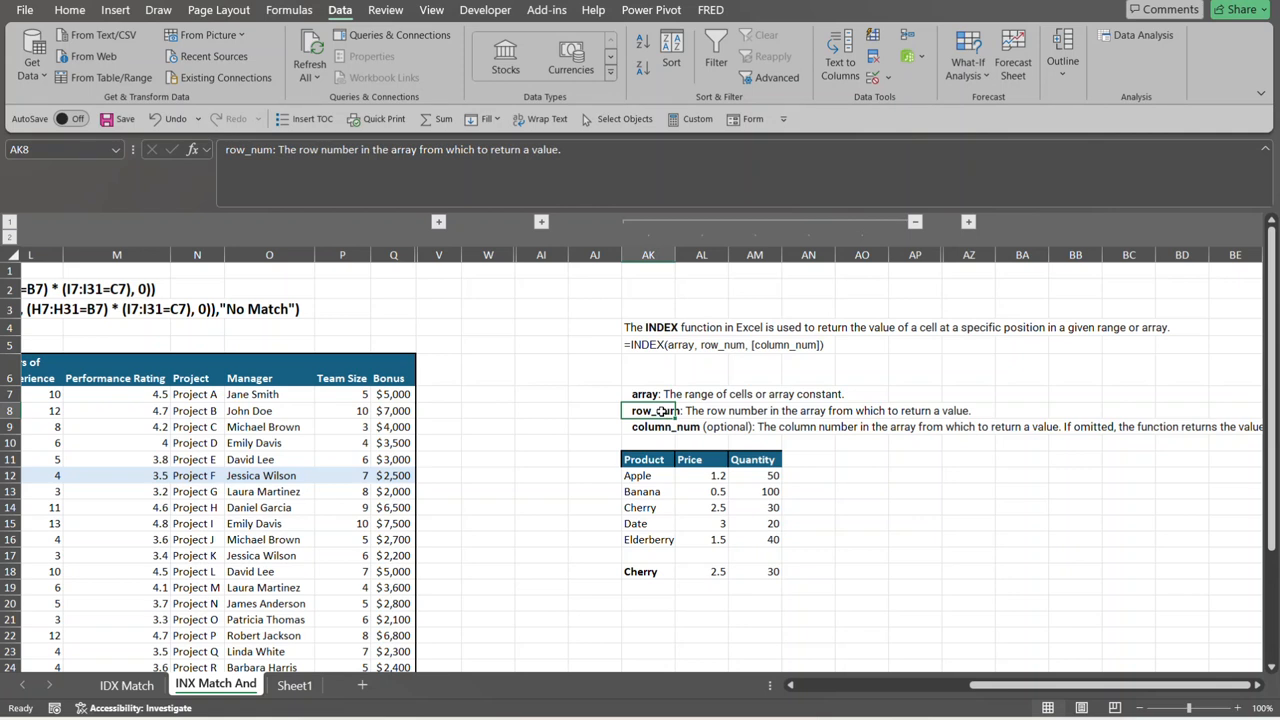
pyautogui.click(666, 426)
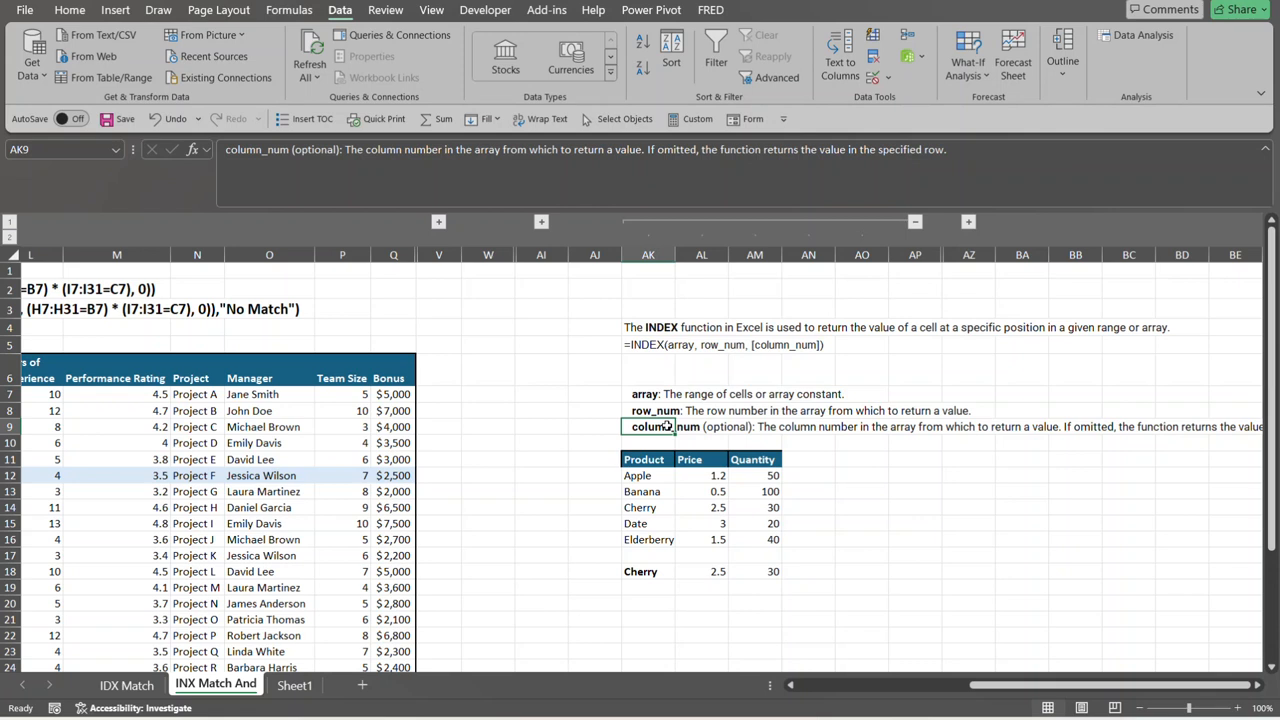
# Compare the INDEX formula in AK18 with the Cherry row AK14:AM14 and the column_num description in AK9
pyautogui.click(650, 575)
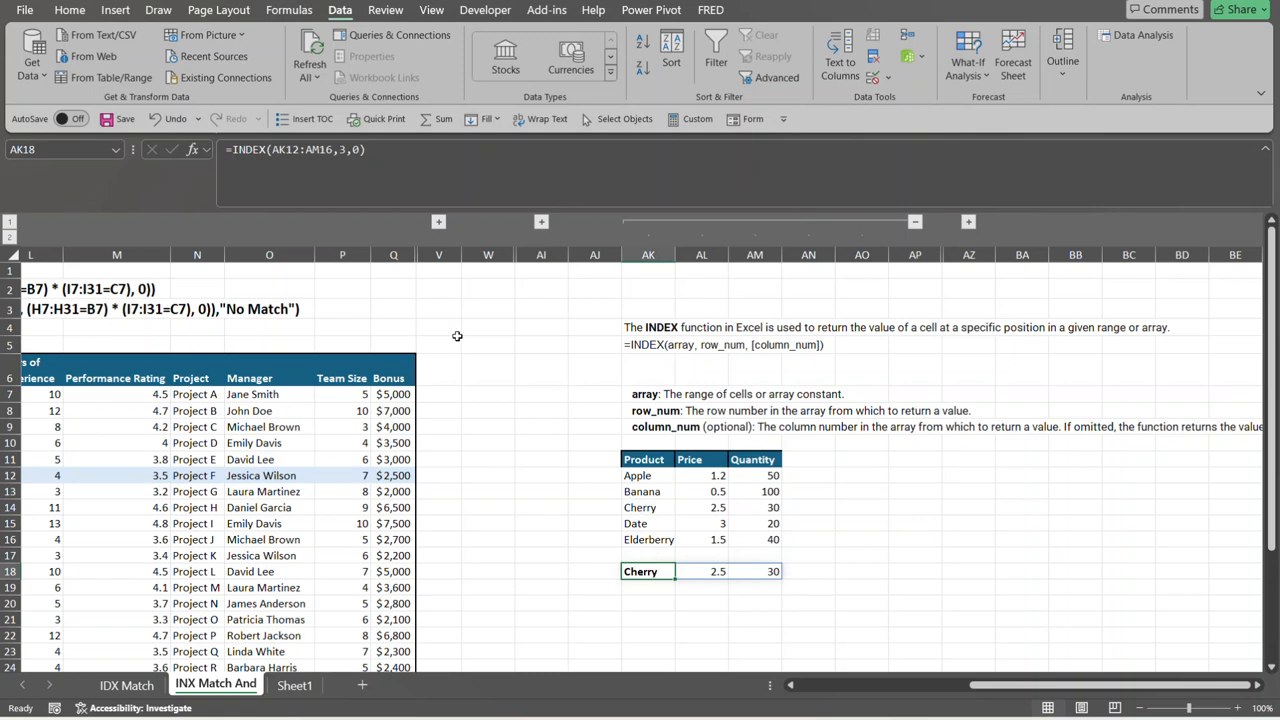
pyautogui.click(640, 507)
pyautogui.hotkey('shift', 'Right')
pyautogui.hotkey('shift', 'Right')
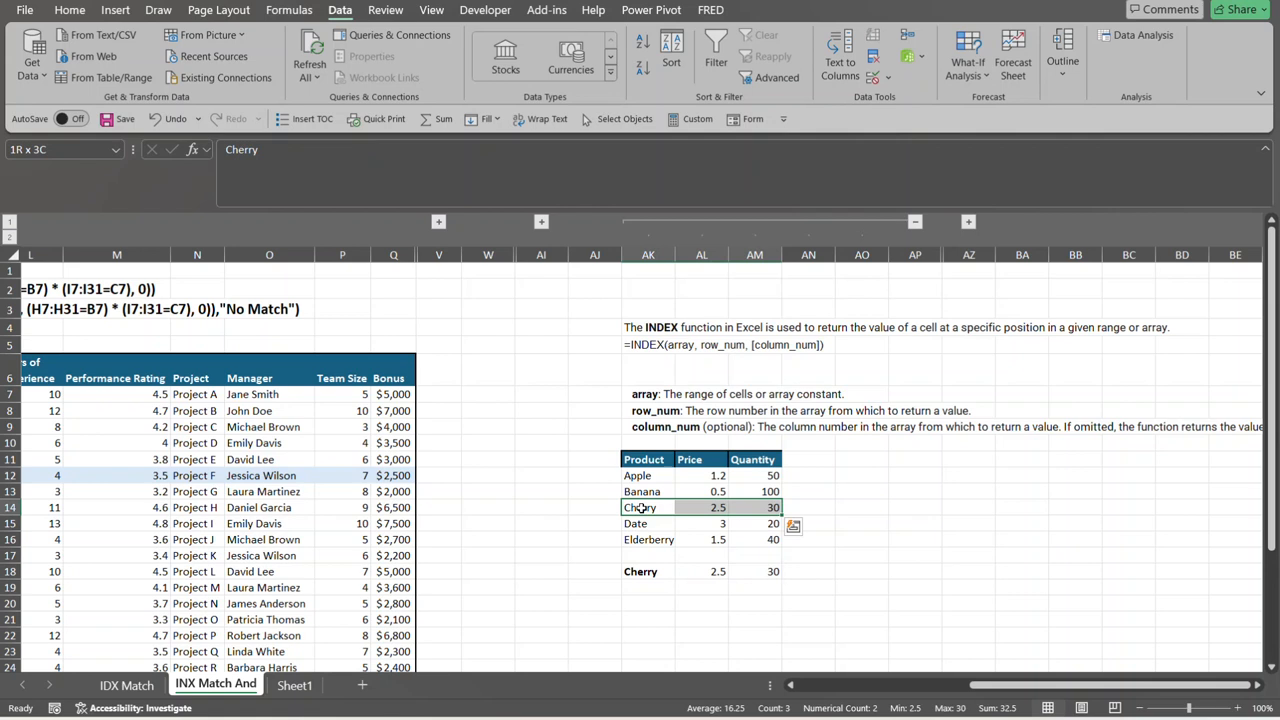
pyautogui.click(643, 567)
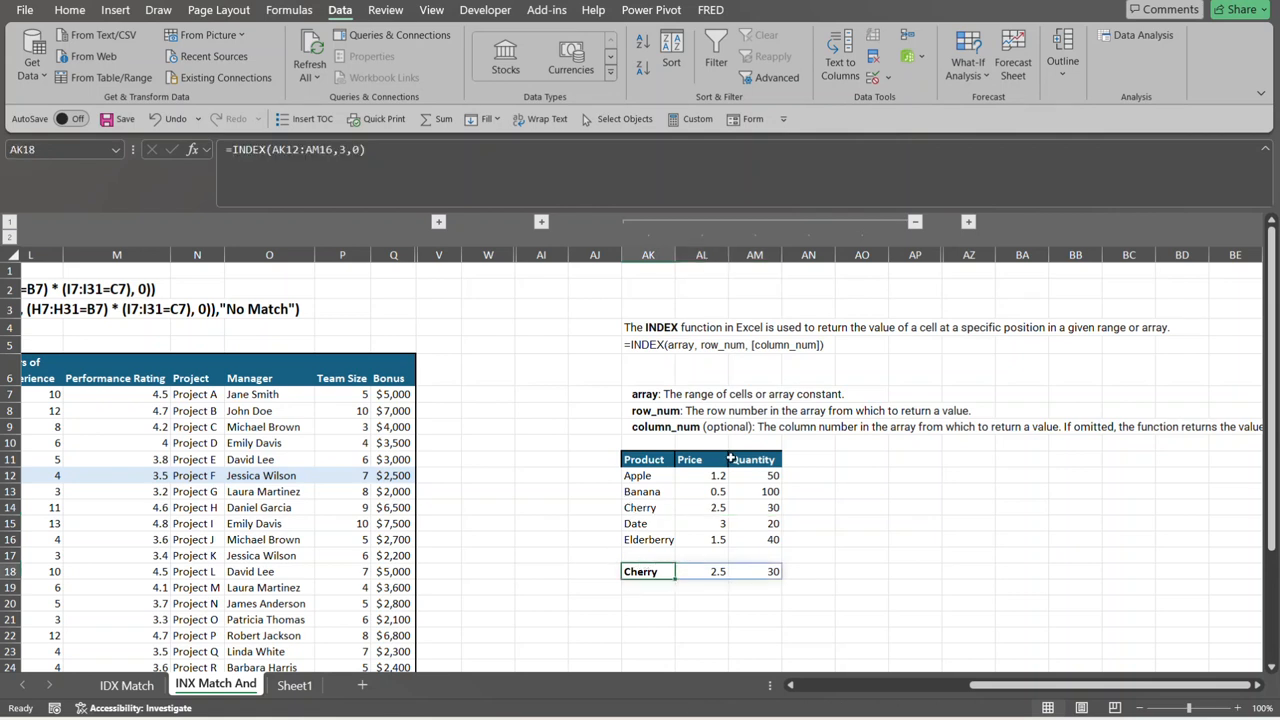
pyautogui.click(661, 427)
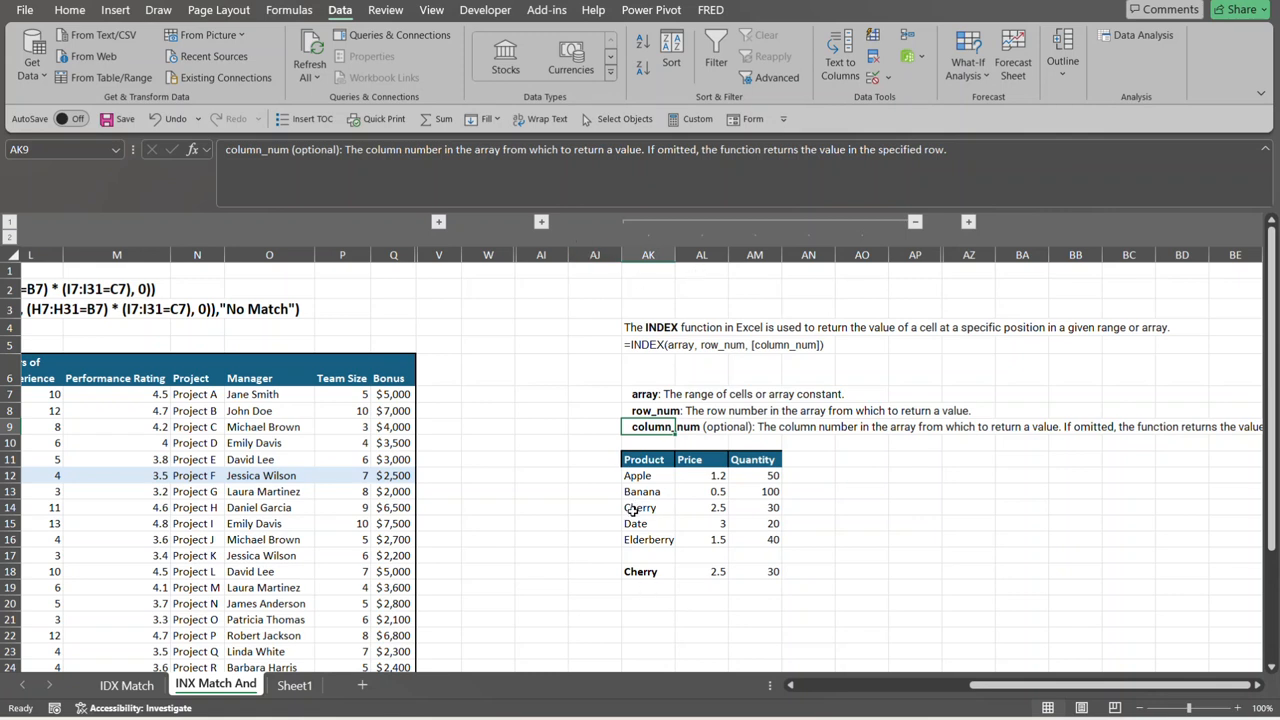
pyautogui.moveTo(640, 507); pyautogui.dragTo(754, 511)
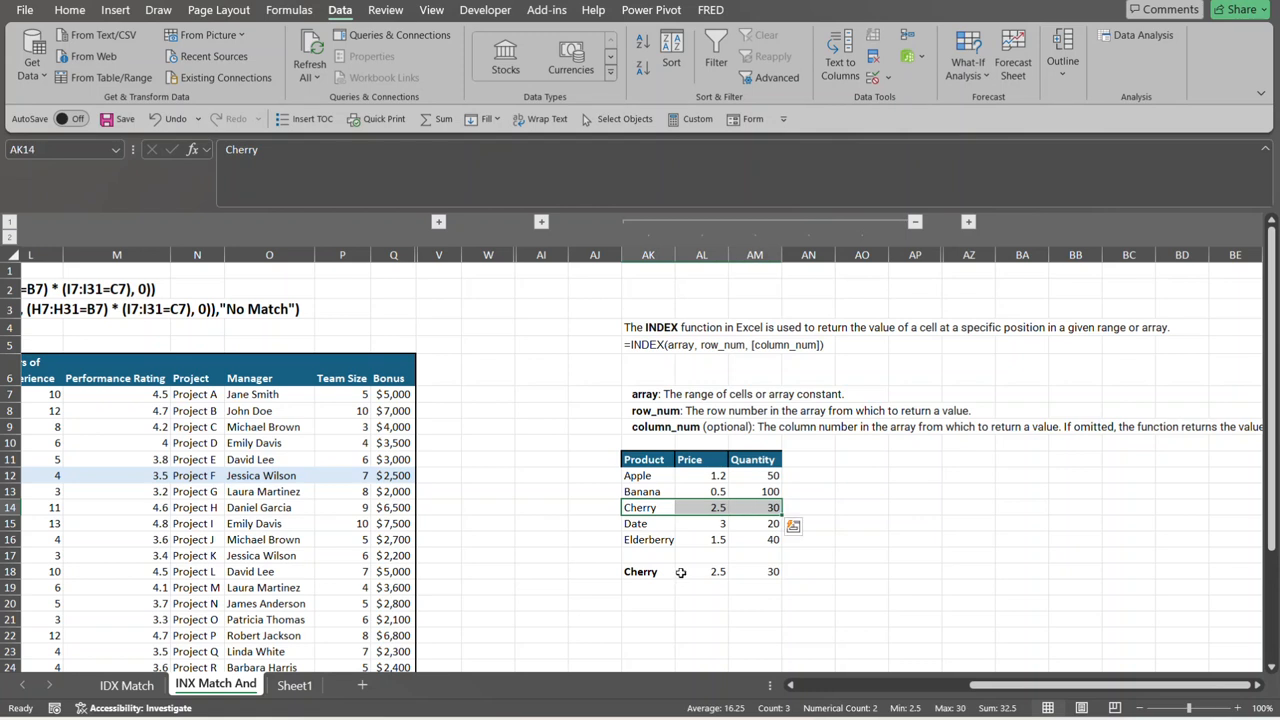
pyautogui.click(651, 579)
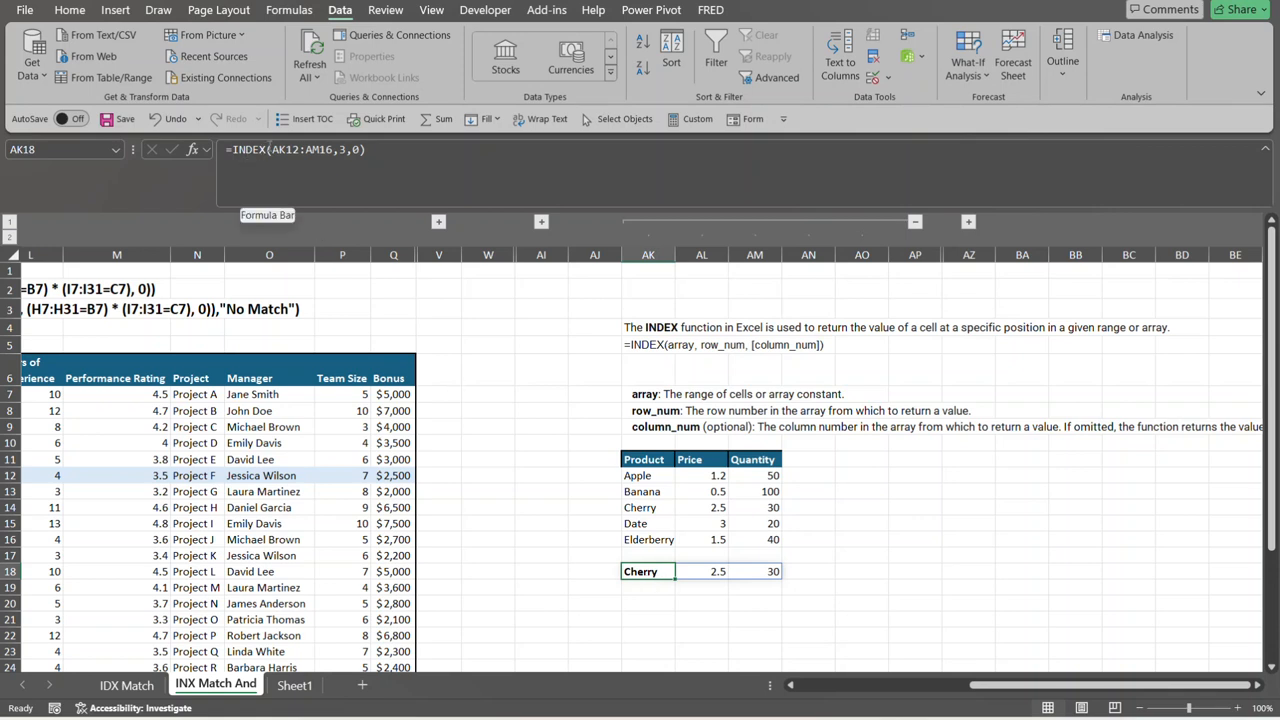
# Inspect the array and row_num arguments of the INDEX formula in AK18, and leave the formula unchanged
pyautogui.click(271, 149)
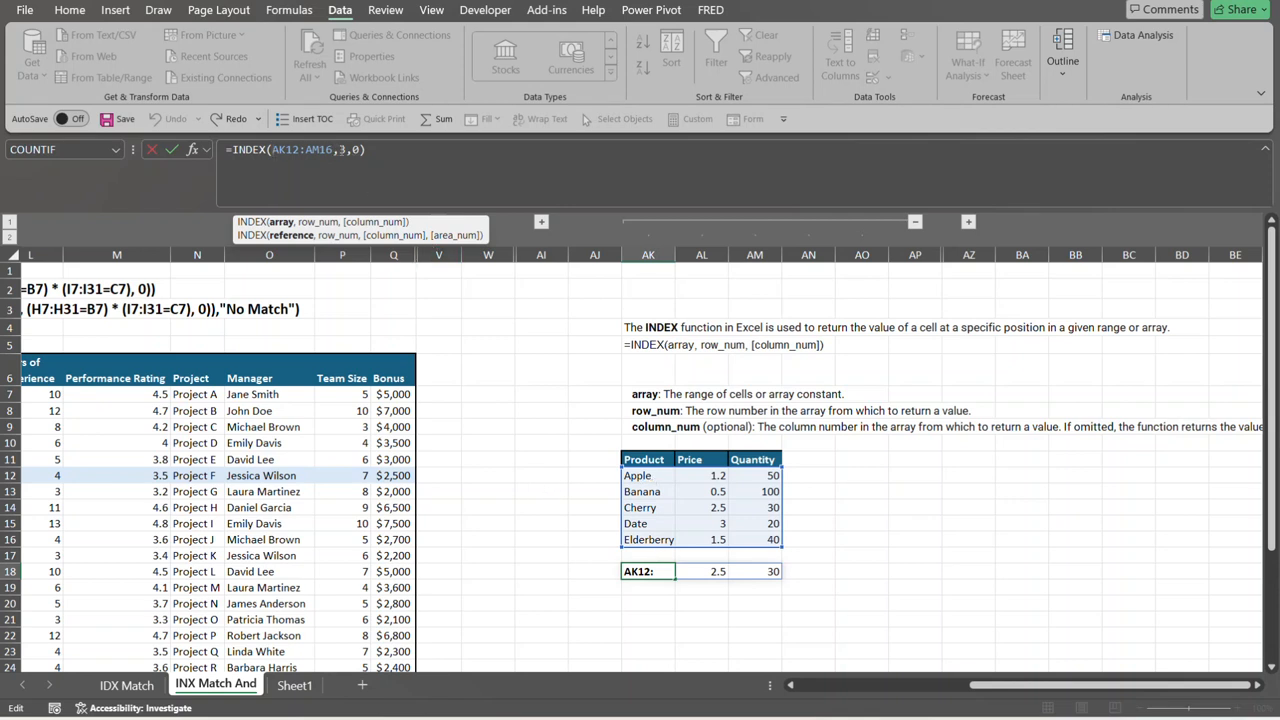
pyautogui.click(345, 149)
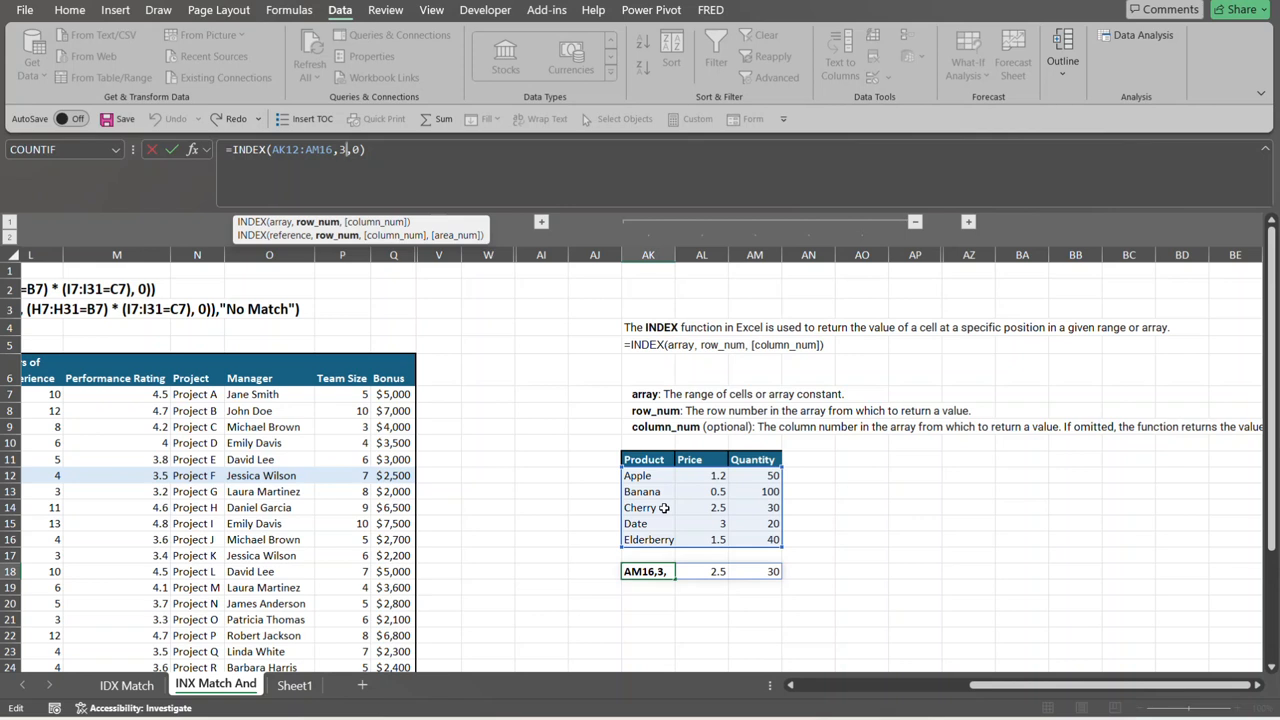
pyautogui.click(643, 604)
pyautogui.click(654, 569)
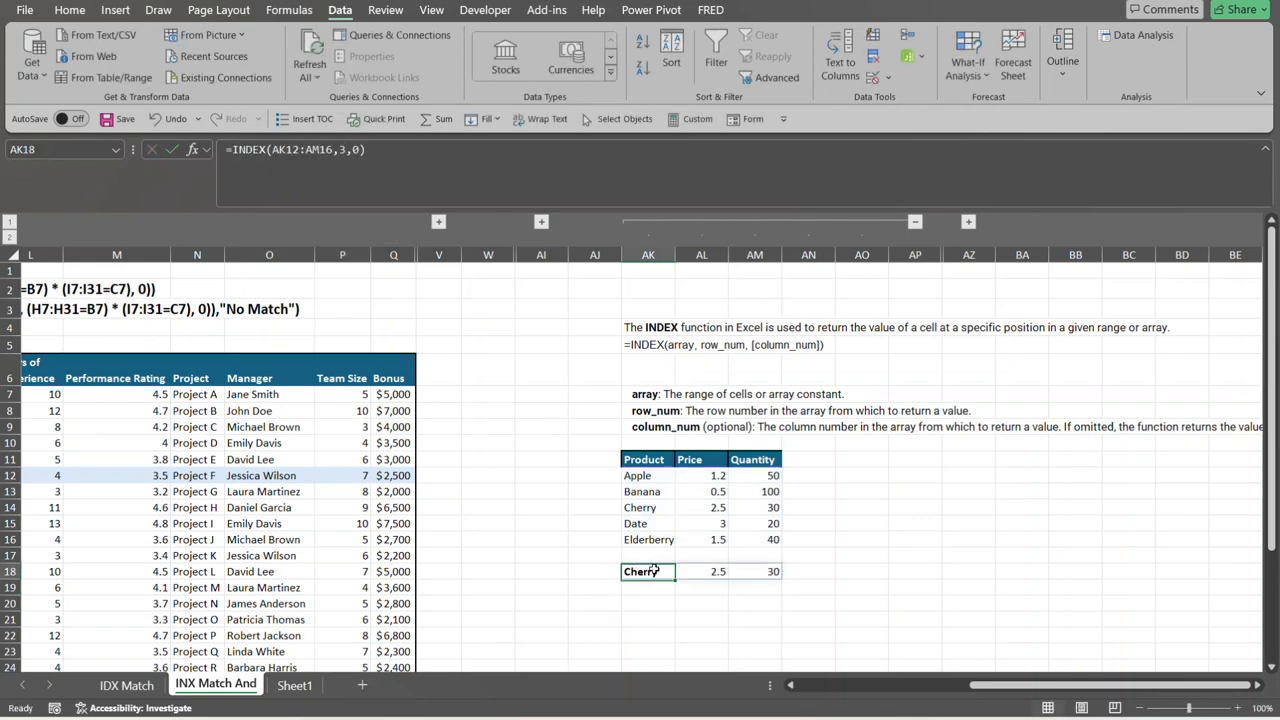
# Collapse the INDEX notes group and expand the array constants example in columns X to AH
pyautogui.click(645, 509)
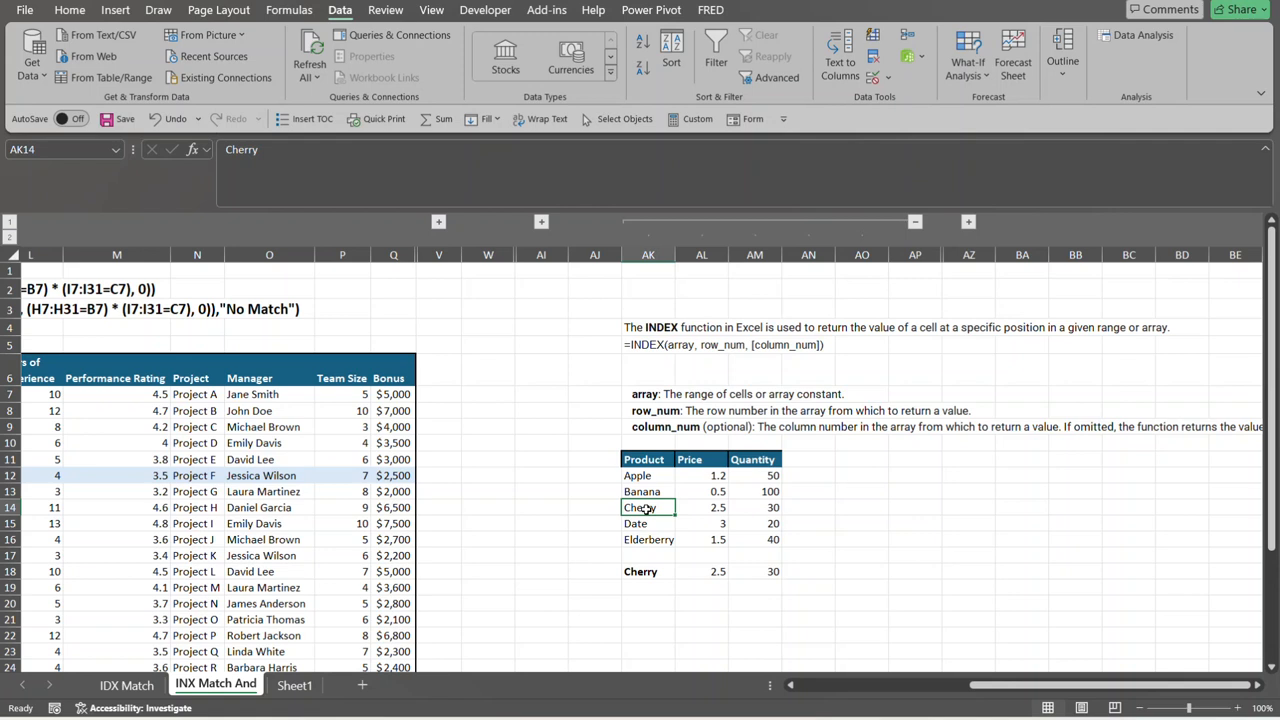
pyautogui.click(916, 221)
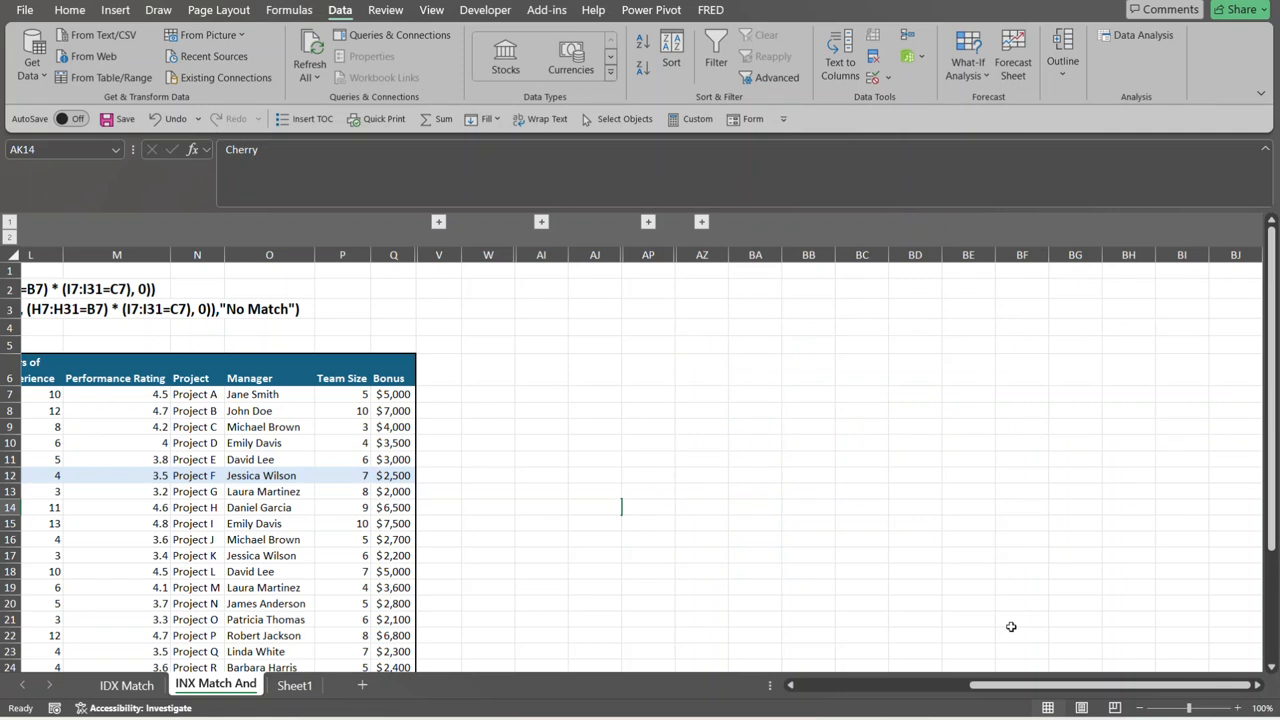
pyautogui.moveTo(1045, 686); pyautogui.dragTo(886, 700)
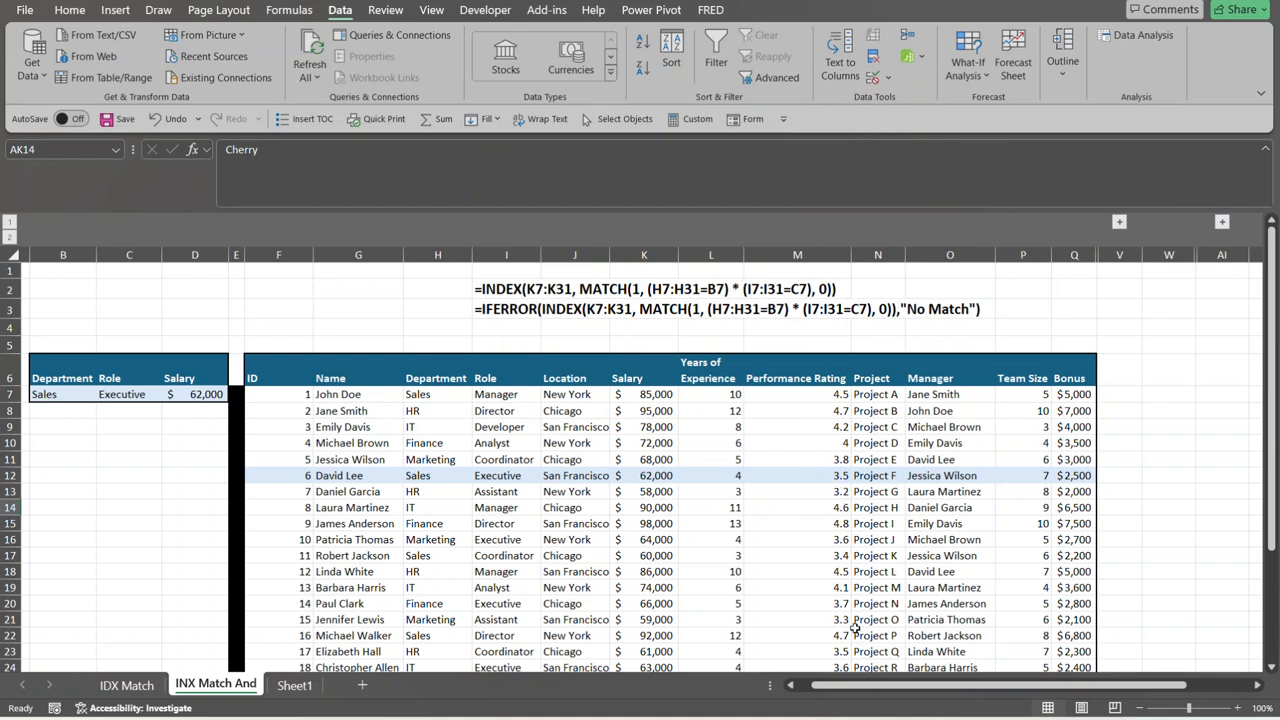
pyautogui.moveTo(850, 686); pyautogui.dragTo(1075, 683)
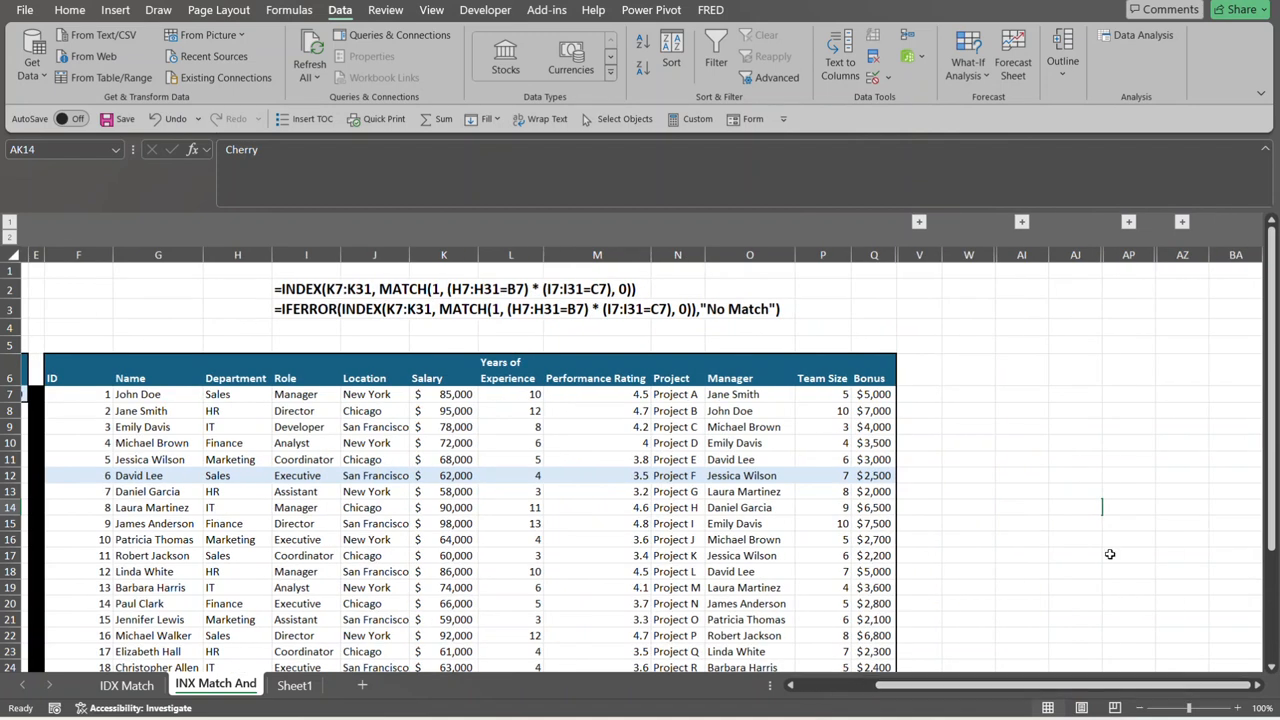
pyautogui.click(1026, 221)
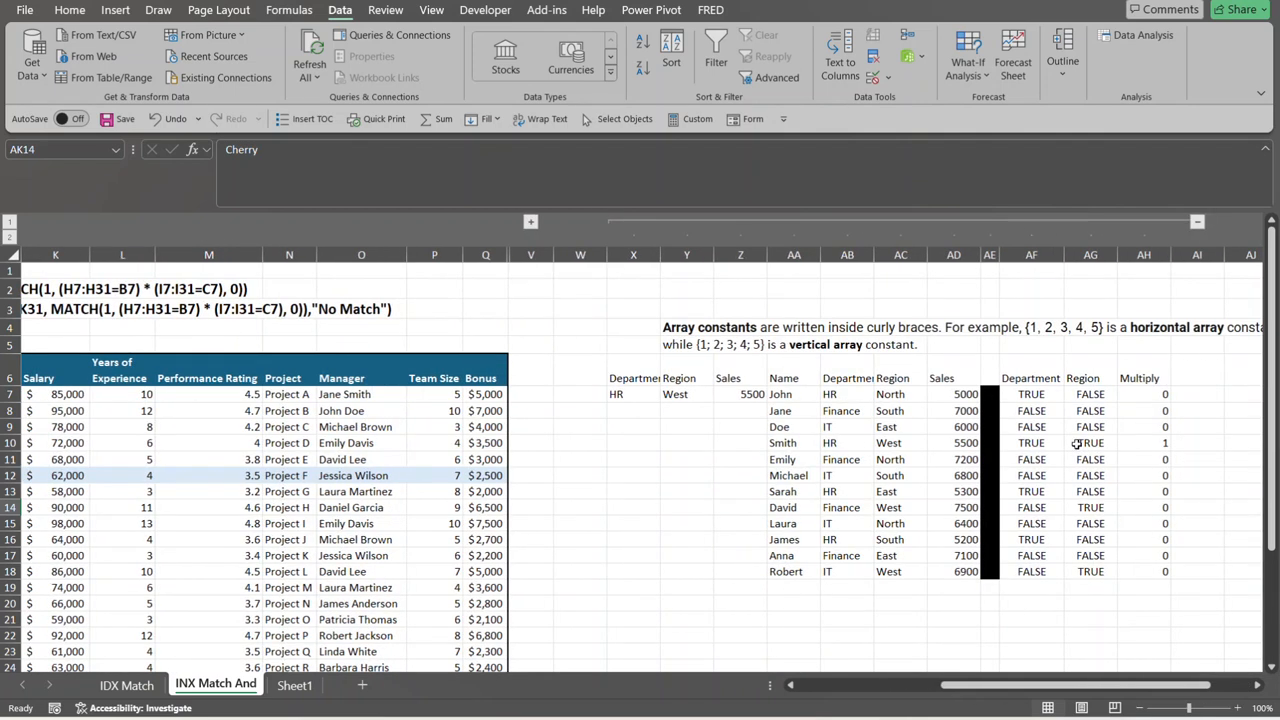
pyautogui.moveTo(1095, 686); pyautogui.dragTo(1135, 686)
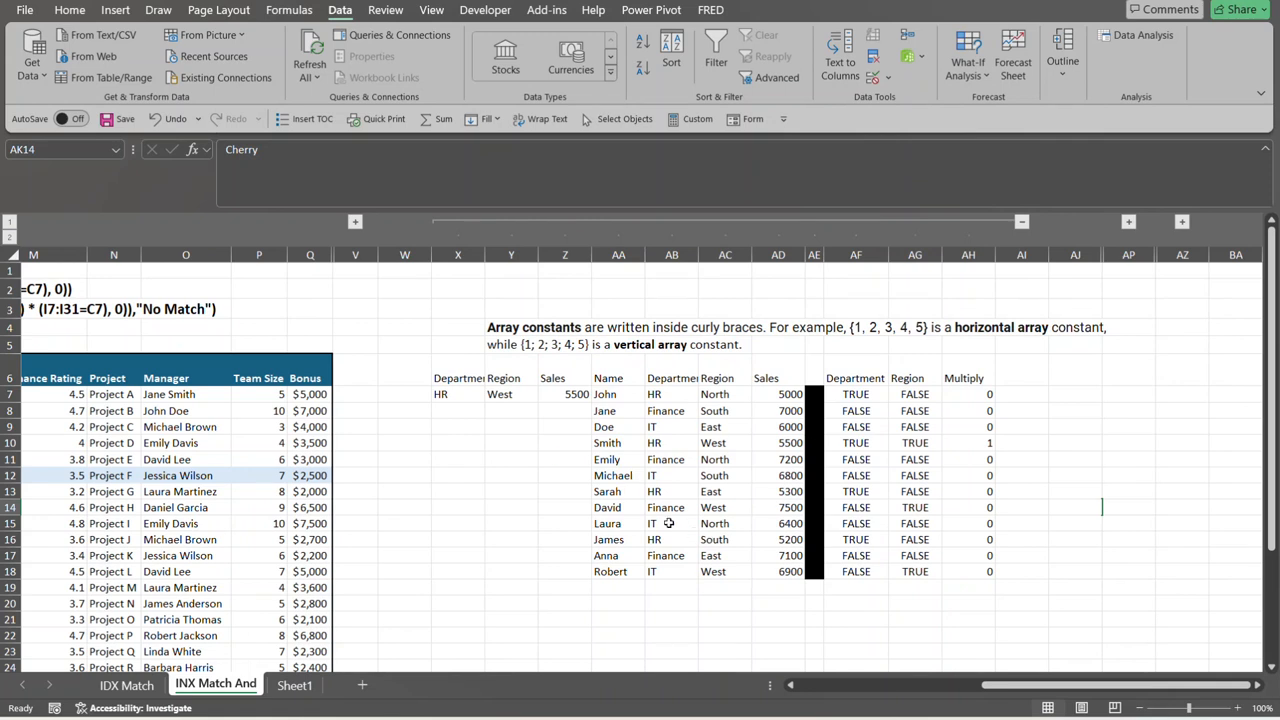
# Review the Department and Region criteria in X7 and Y7 and the INDEX/MATCH sales formula in Z7
pyautogui.click(471, 391)
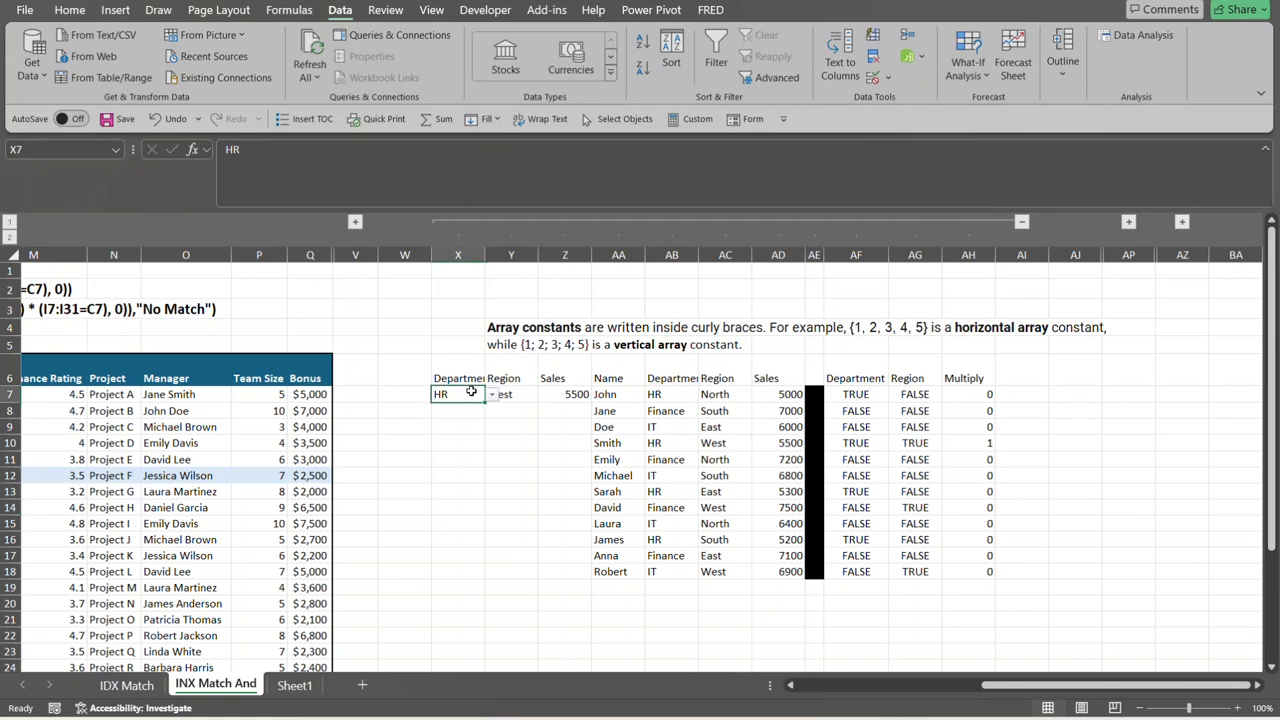
pyautogui.press('Tab')
pyautogui.press('Tab')
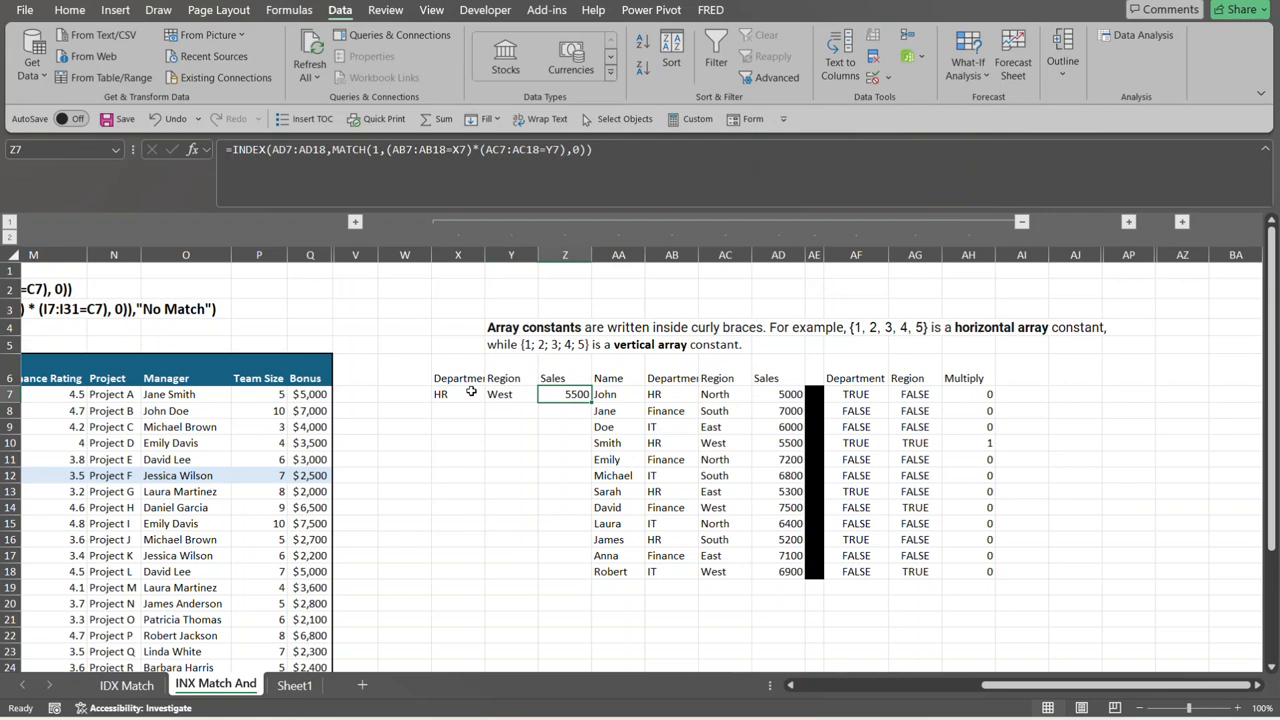
pyautogui.hotkey('shift', 'Tab')
pyautogui.hotkey('shift', 'Tab')
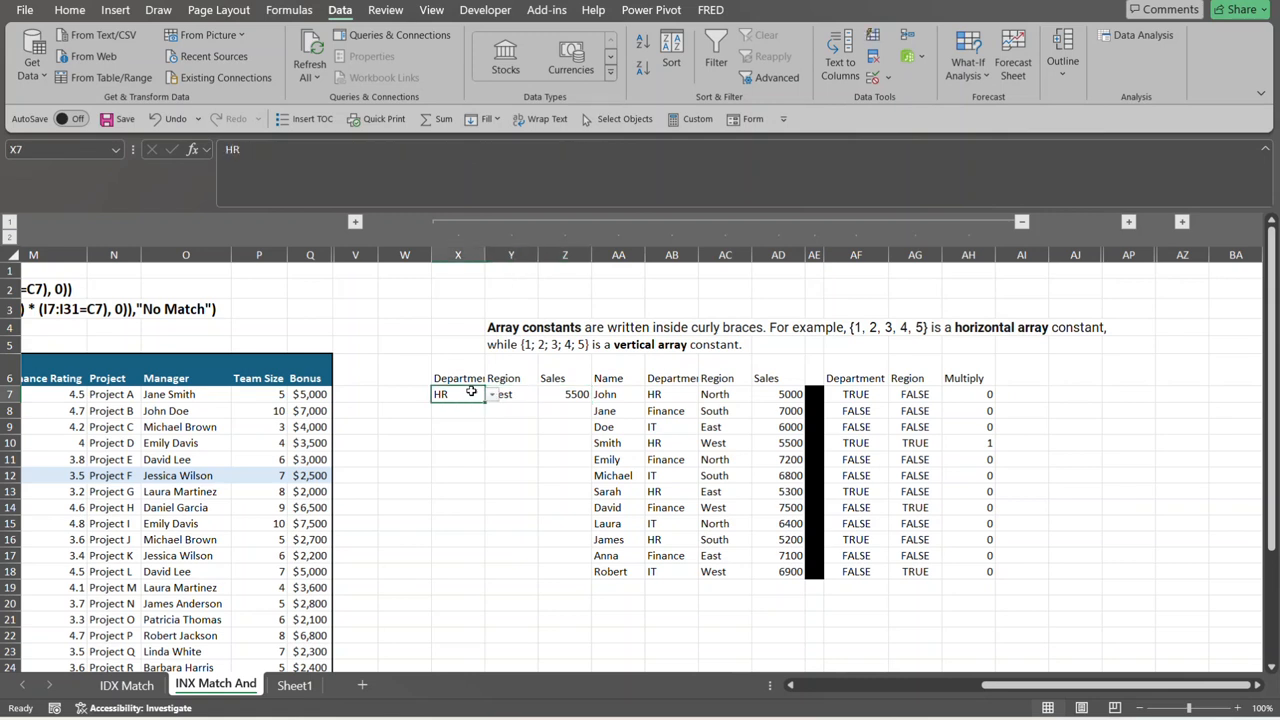
pyautogui.press('Tab')
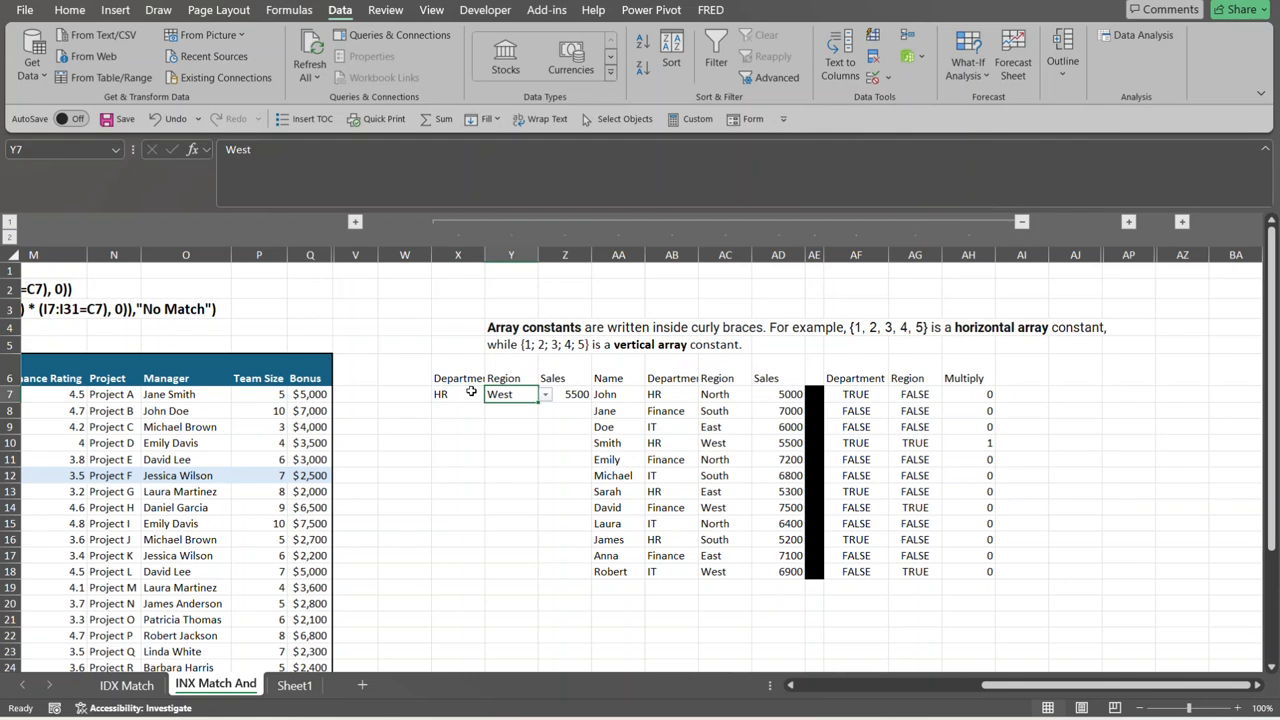
pyautogui.press('Tab')
pyautogui.hotkey('shift', 'Tab')
pyautogui.hotkey('shift', 'Tab')
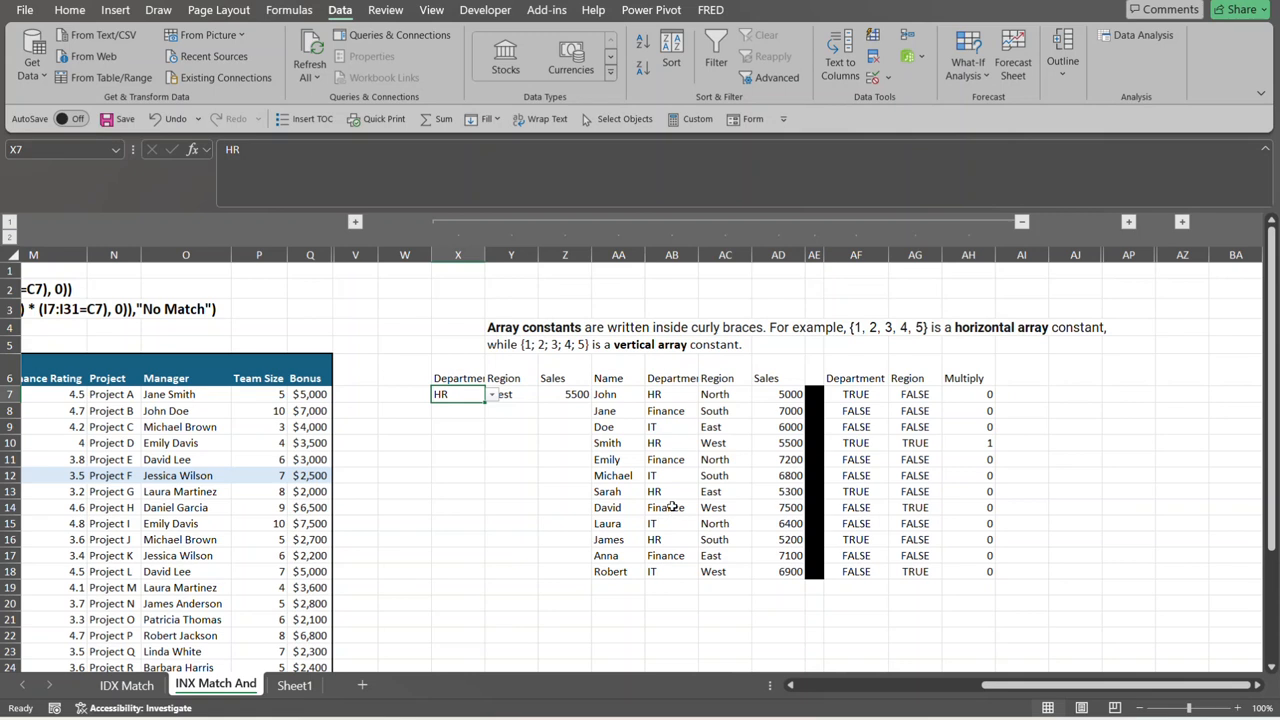
# Compare the HR, West record in AB10:AD10 with the lookup criteria starting in X7
pyautogui.click(661, 441)
pyautogui.hotkey('shift', 'Right')
pyautogui.hotkey('shift', 'Right')
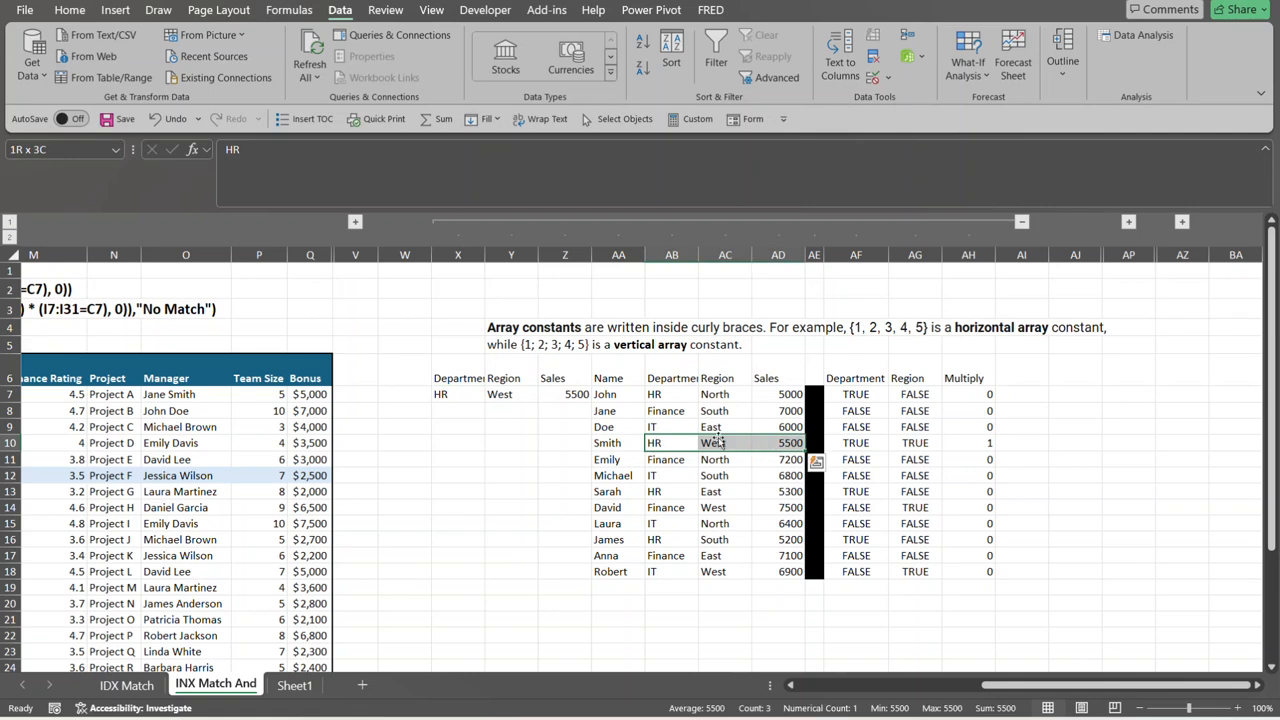
pyautogui.click(563, 425)
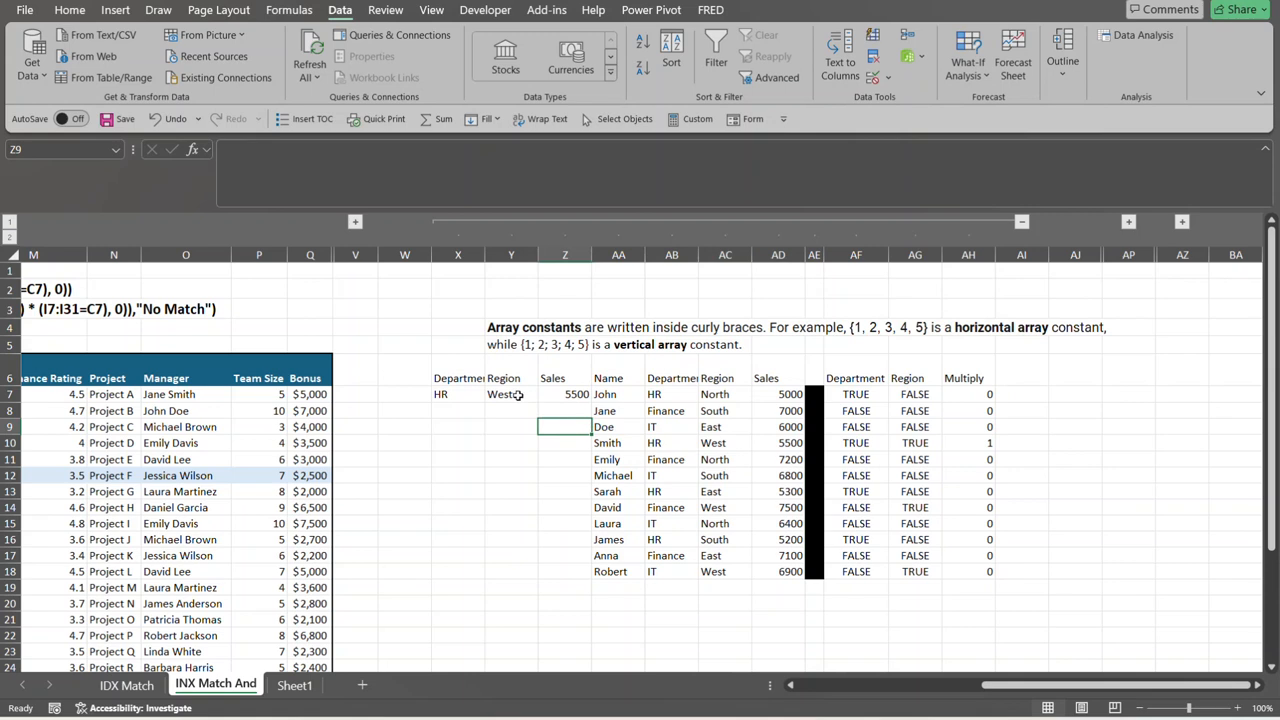
pyautogui.click(459, 394)
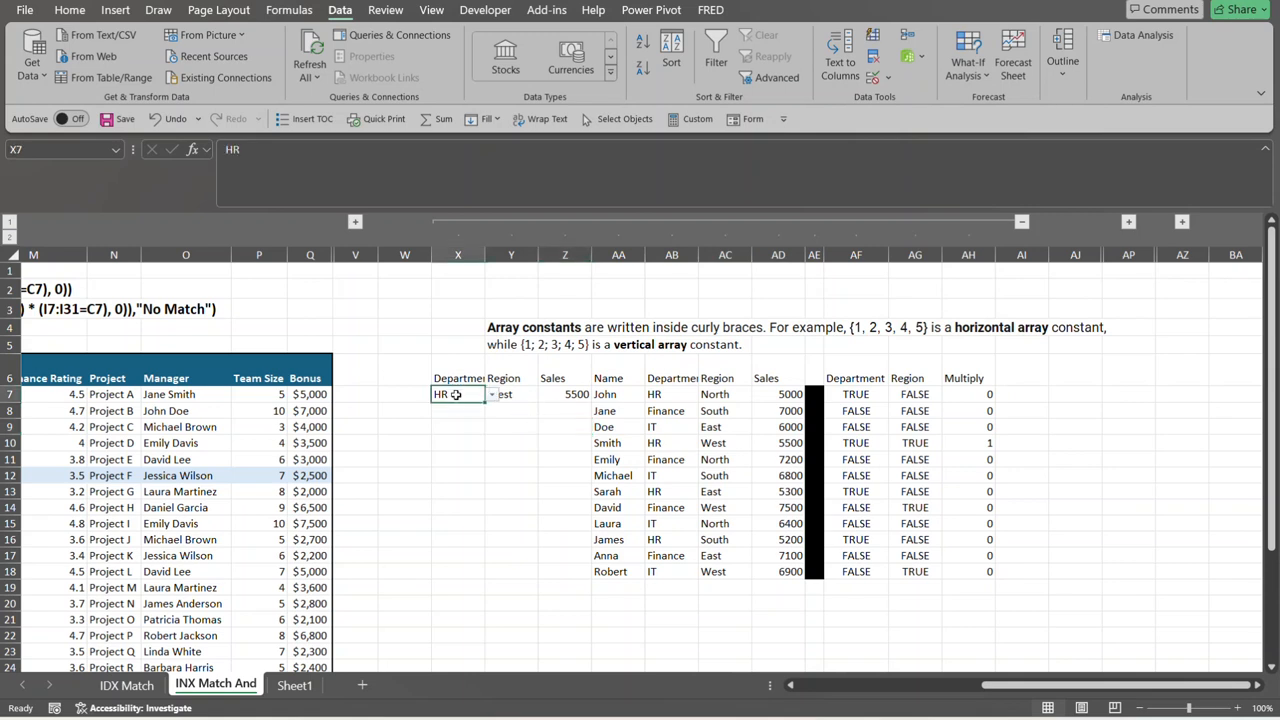
# Copy the text MATCH(1,(AB7:AB18=X7)*(AC7:AC18=Y7) from the formula in Z7 and paste it as a note into Z20
pyautogui.click(557, 394)
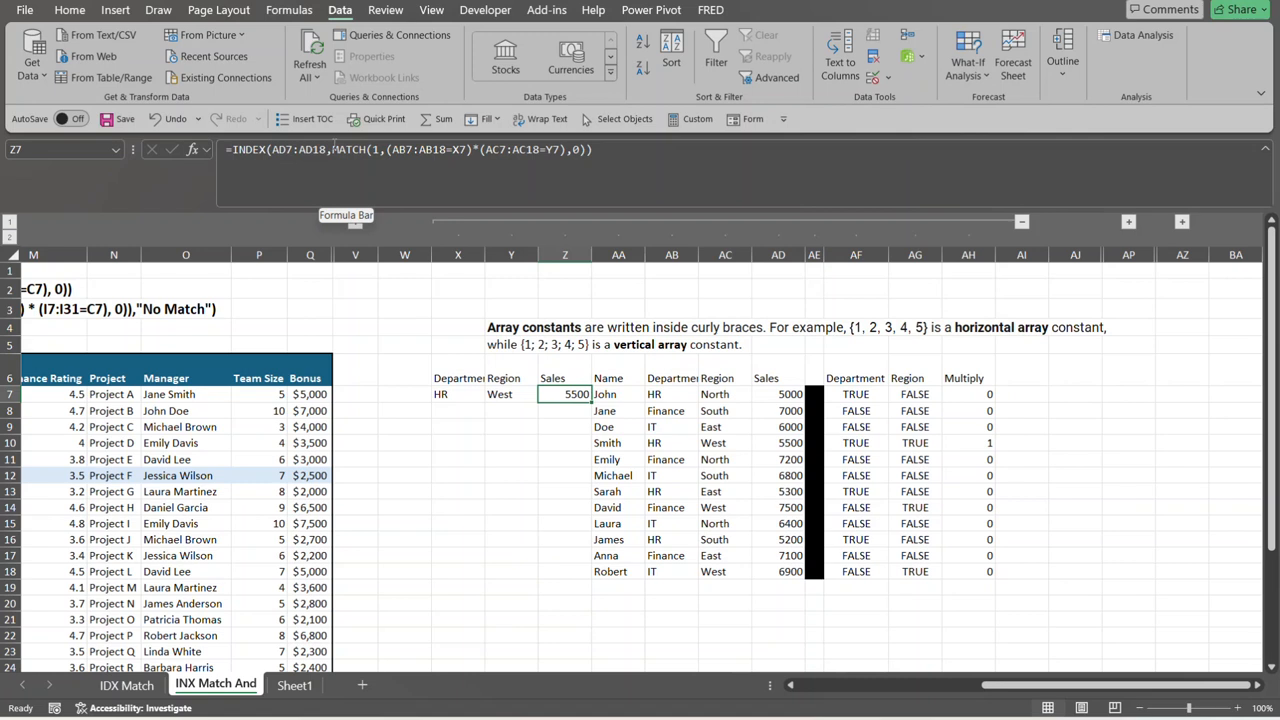
pyautogui.click(333, 150)
pyautogui.moveTo(333, 150); pyautogui.dragTo(568, 150)
pyautogui.hotkey('ctrl', 'c')
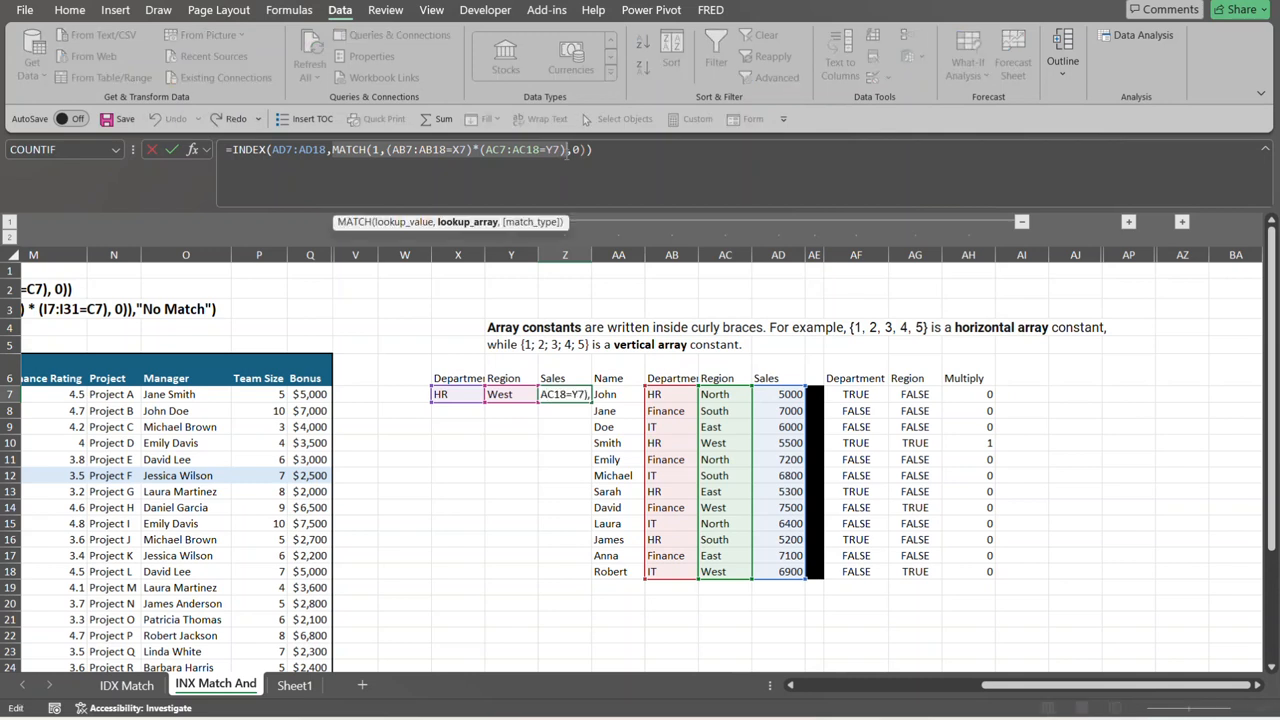
pyautogui.hotkey('ctrl', 'Return')
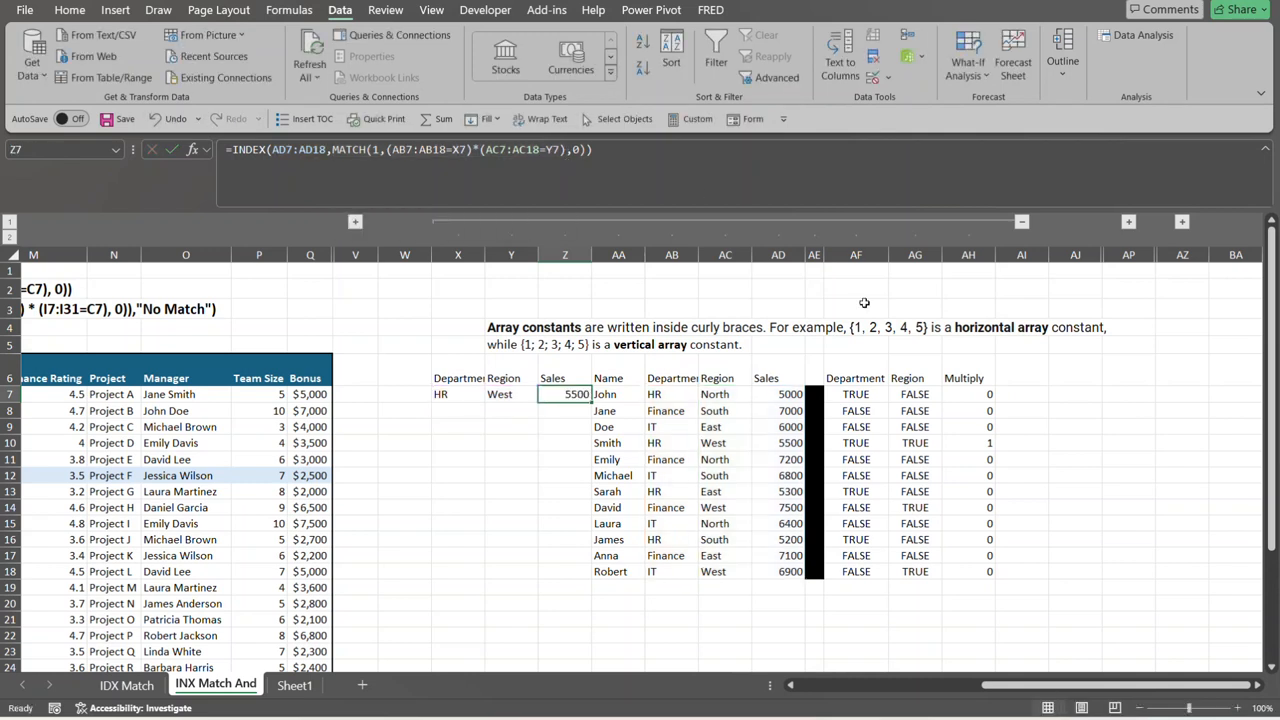
pyautogui.click(548, 598)
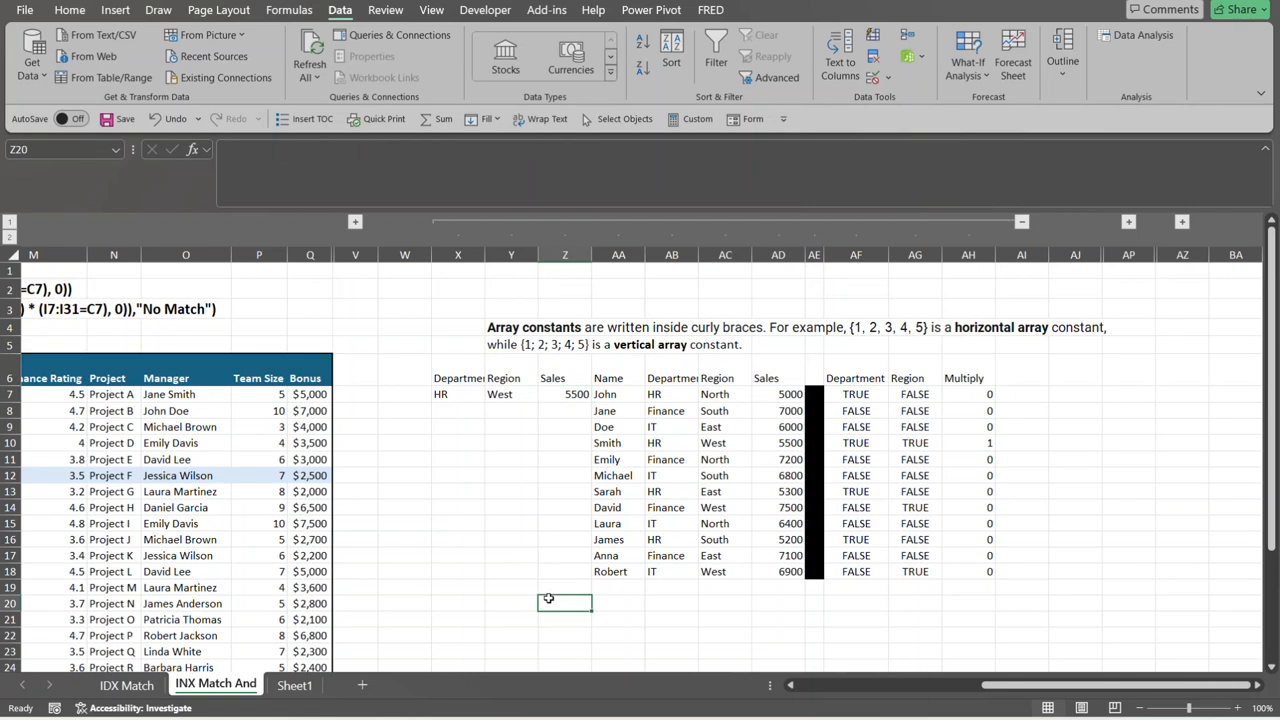
pyautogui.hotkey('ctrl', 'v')
pyautogui.click(552, 622)
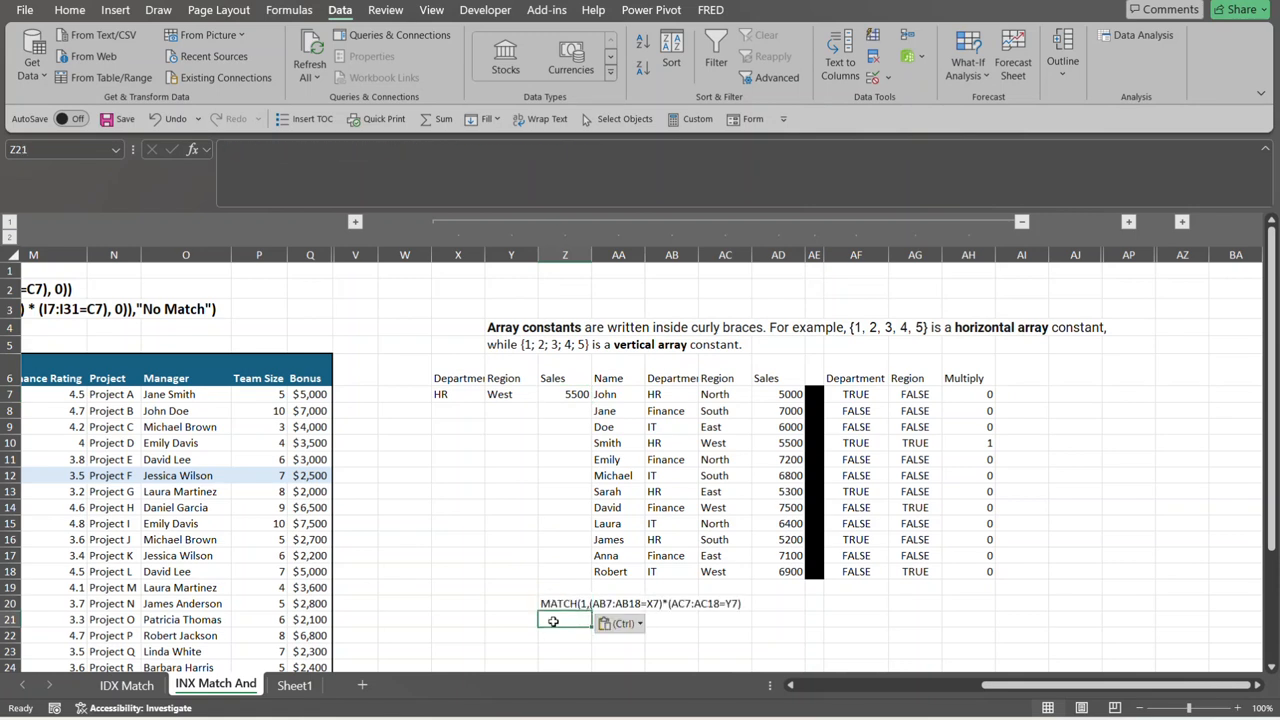
# Compare the MATCH text in Z20 with the (AB7:AB18=X7) condition in Z7's formula, and leave the formula unchanged
pyautogui.click(582, 603)
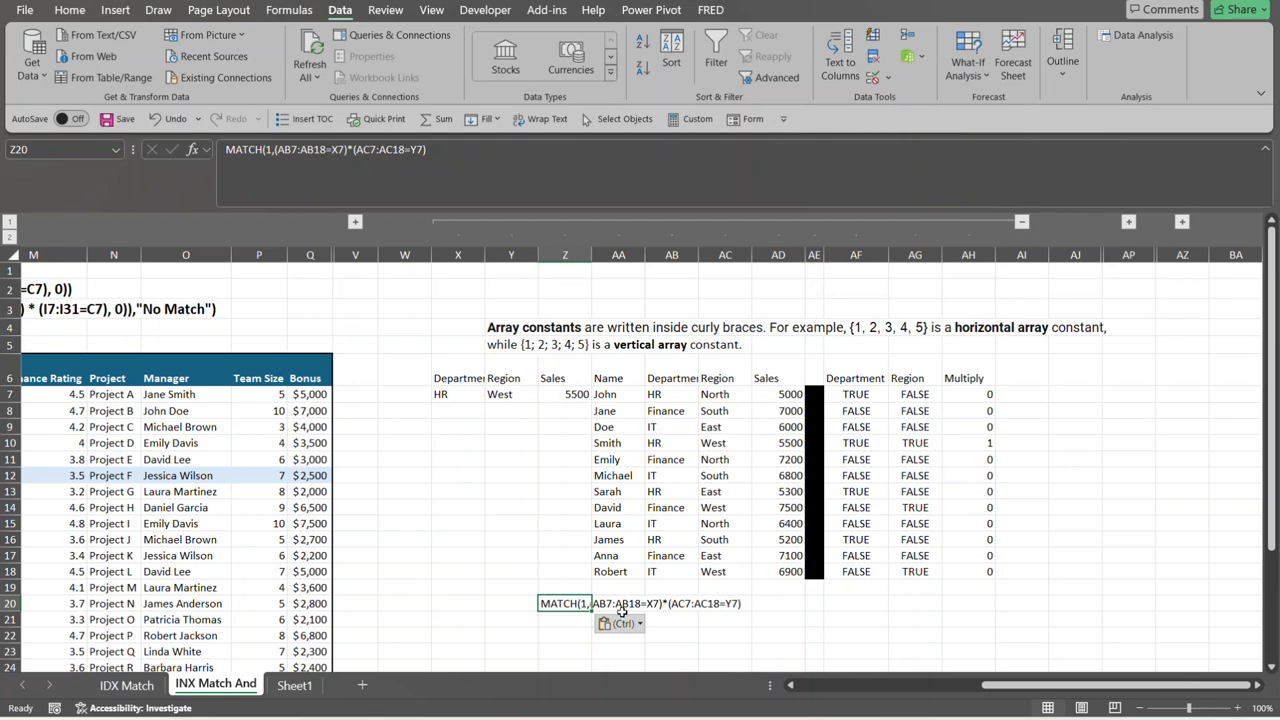
pyautogui.click(741, 390)
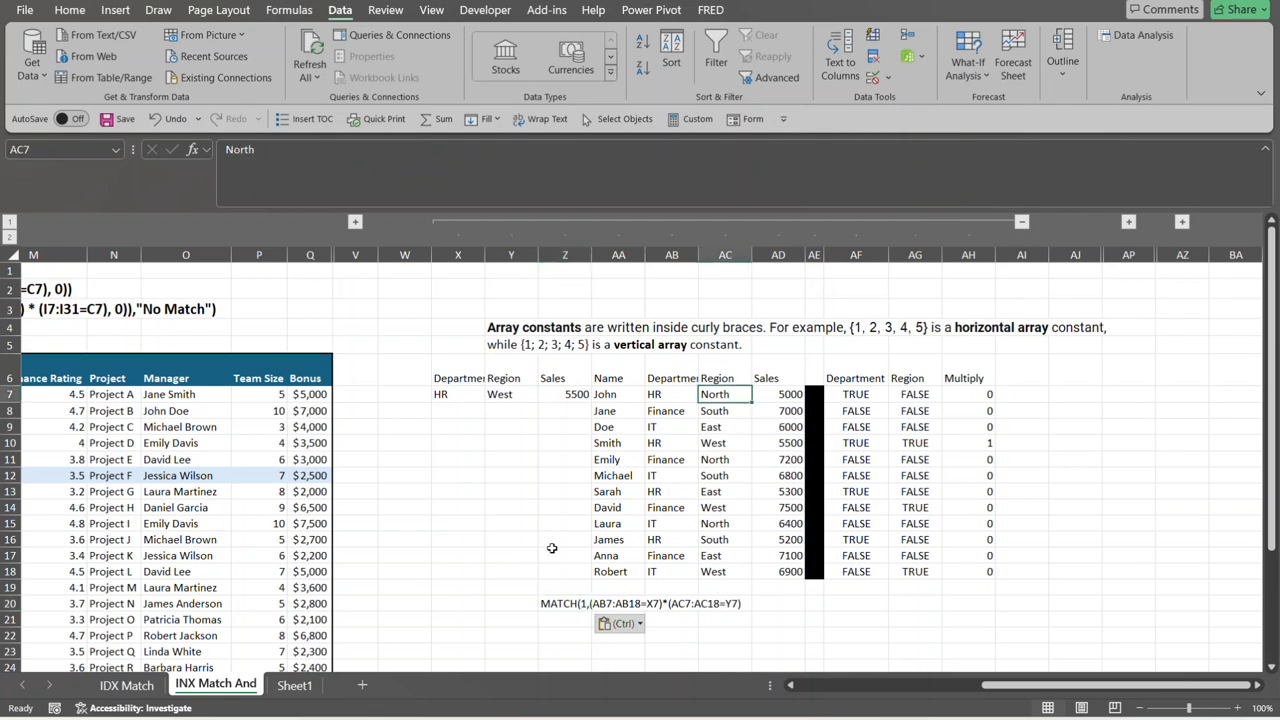
pyautogui.click(613, 605)
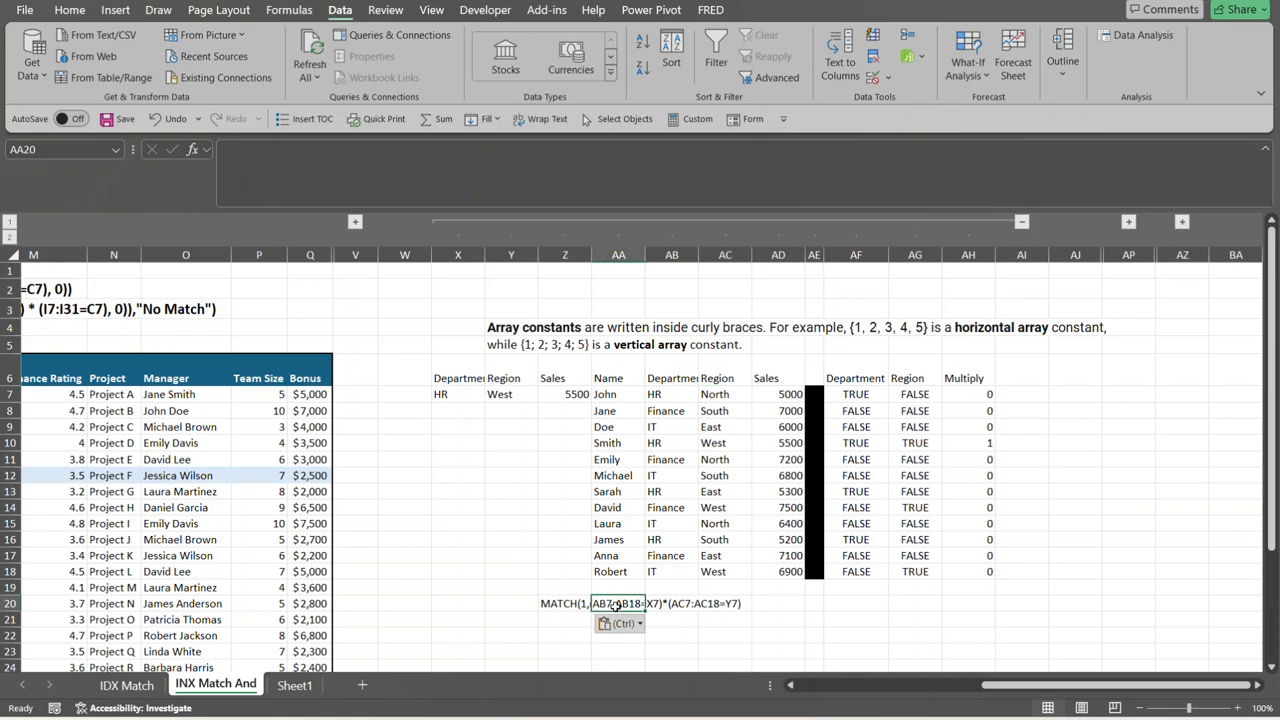
pyautogui.click(579, 394)
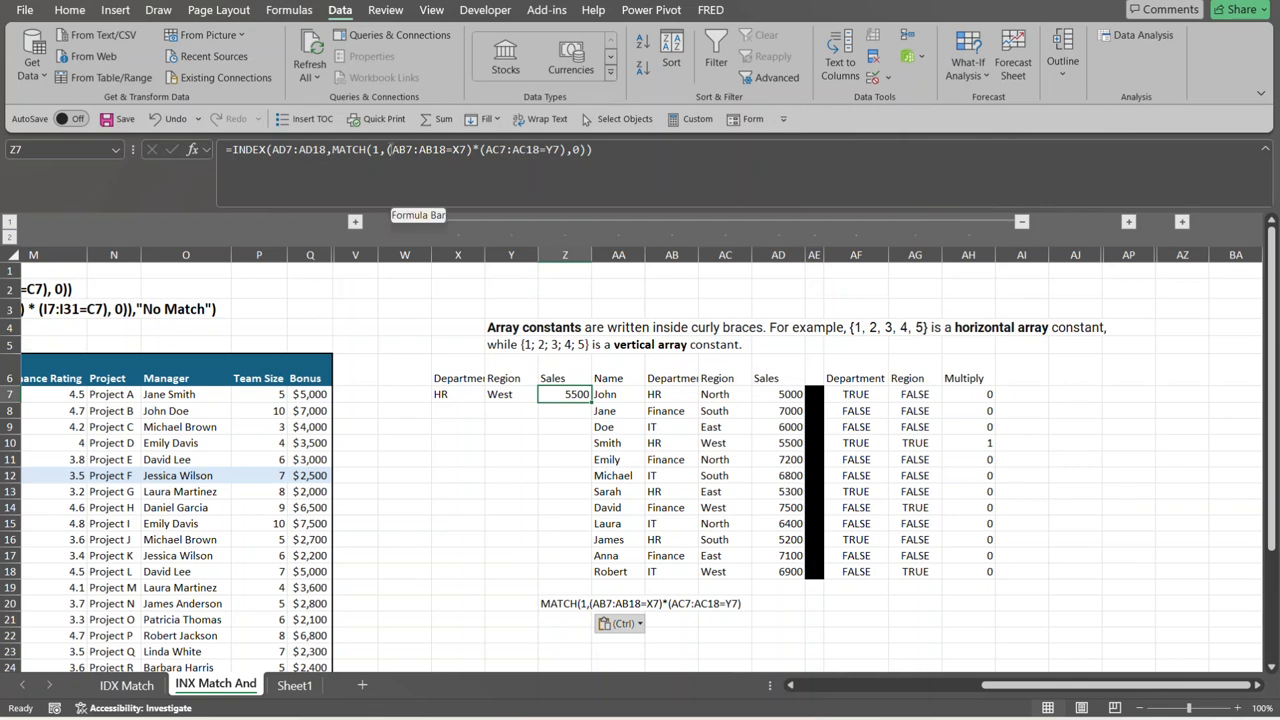
pyautogui.moveTo(387, 149); pyautogui.dragTo(474, 150)
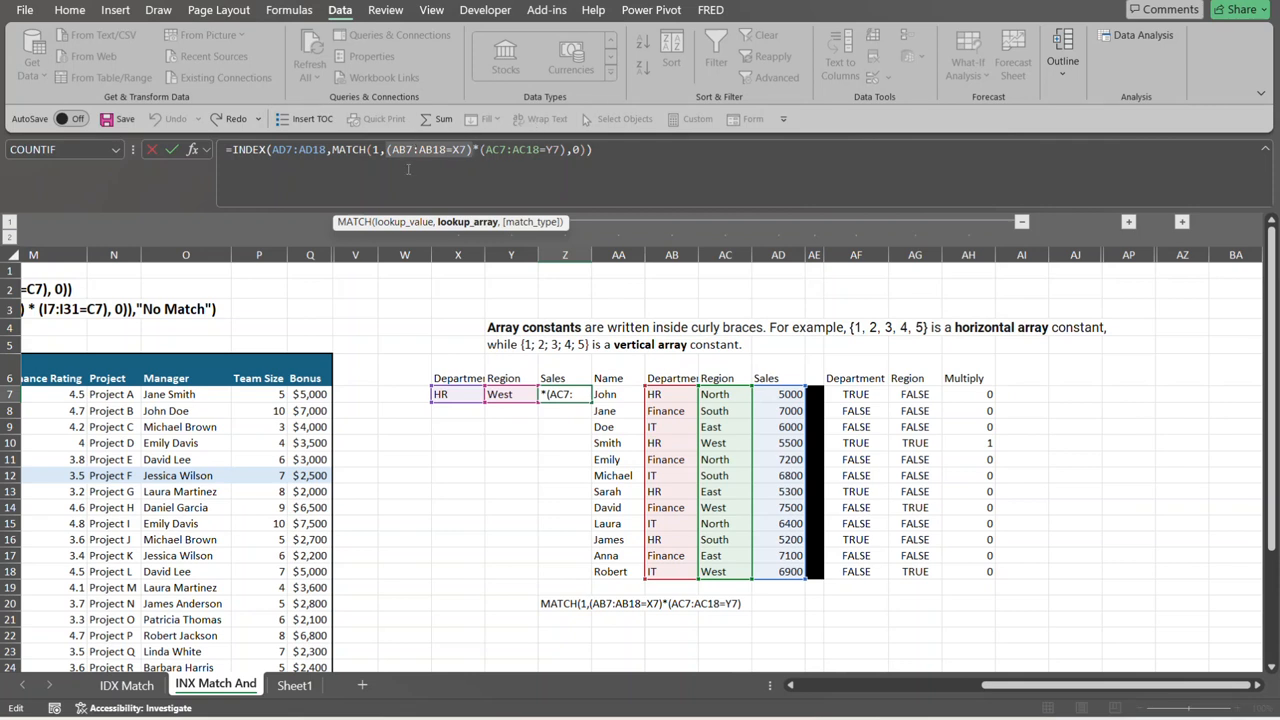
pyautogui.click(565, 606)
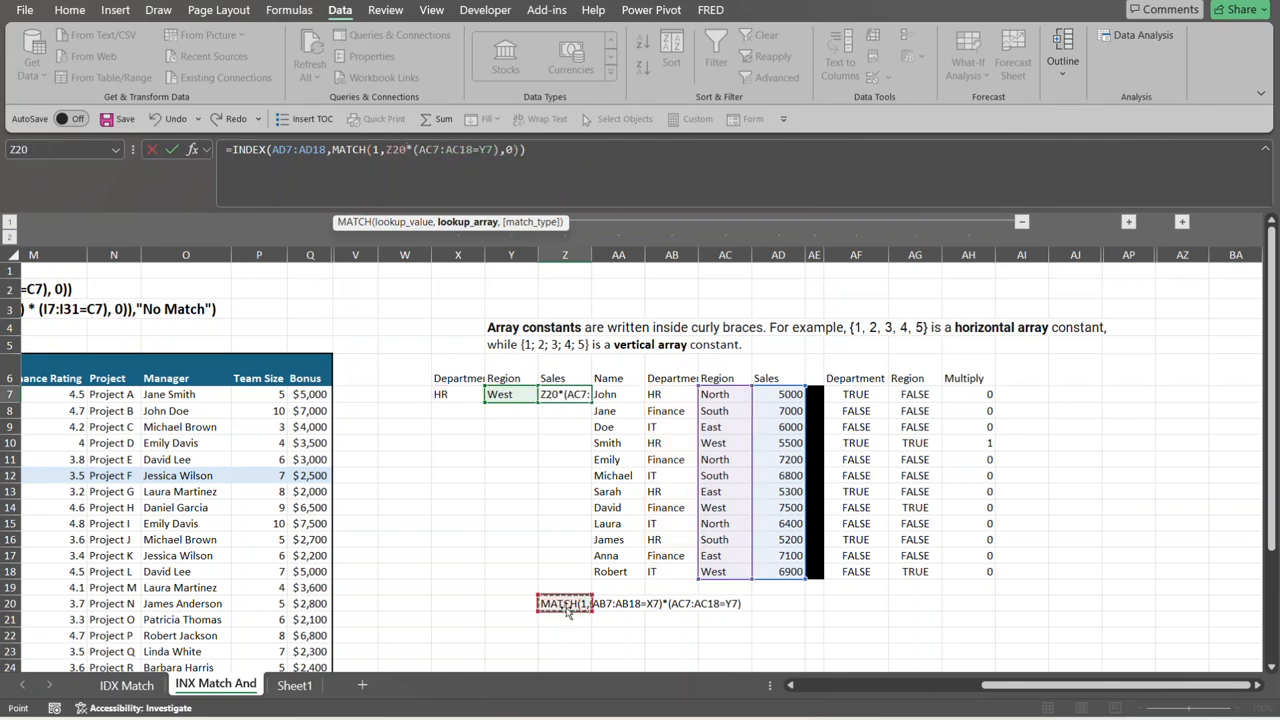
pyautogui.press('Escape')
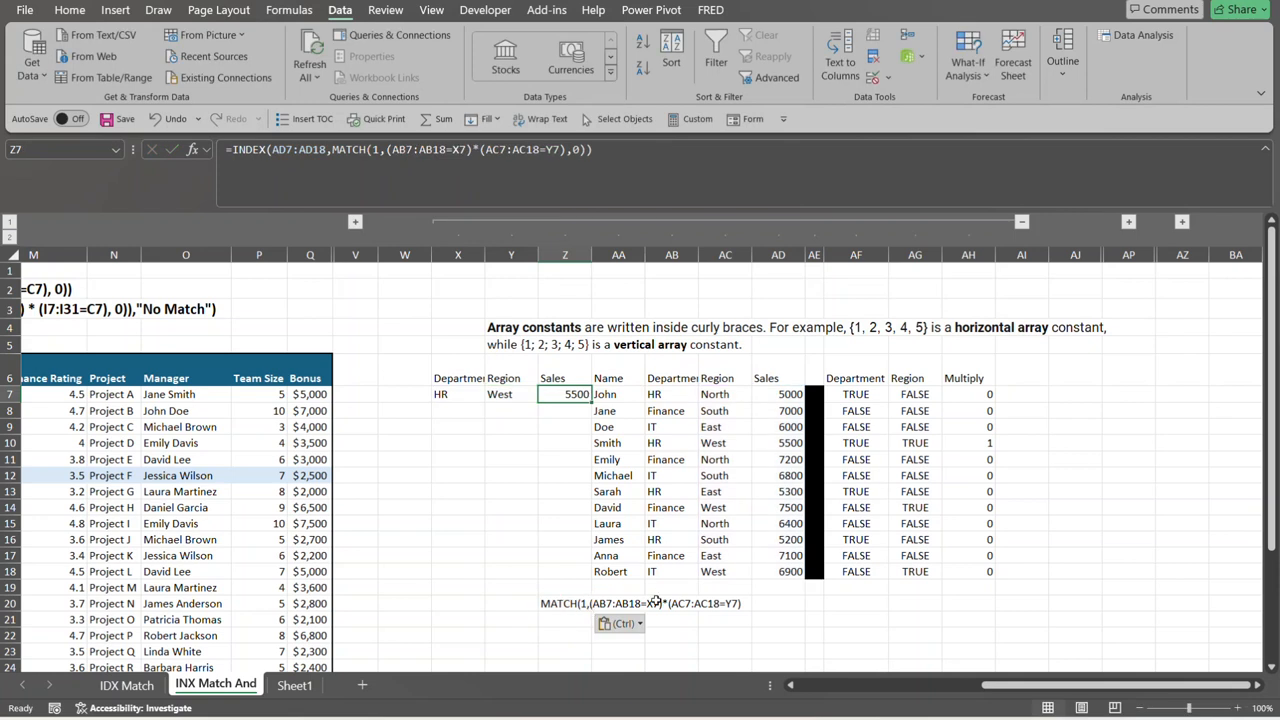
# Highlight the Department range AB7:AB18 that the first condition of the MATCH text in row 20 refers to
pyautogui.click(607, 604)
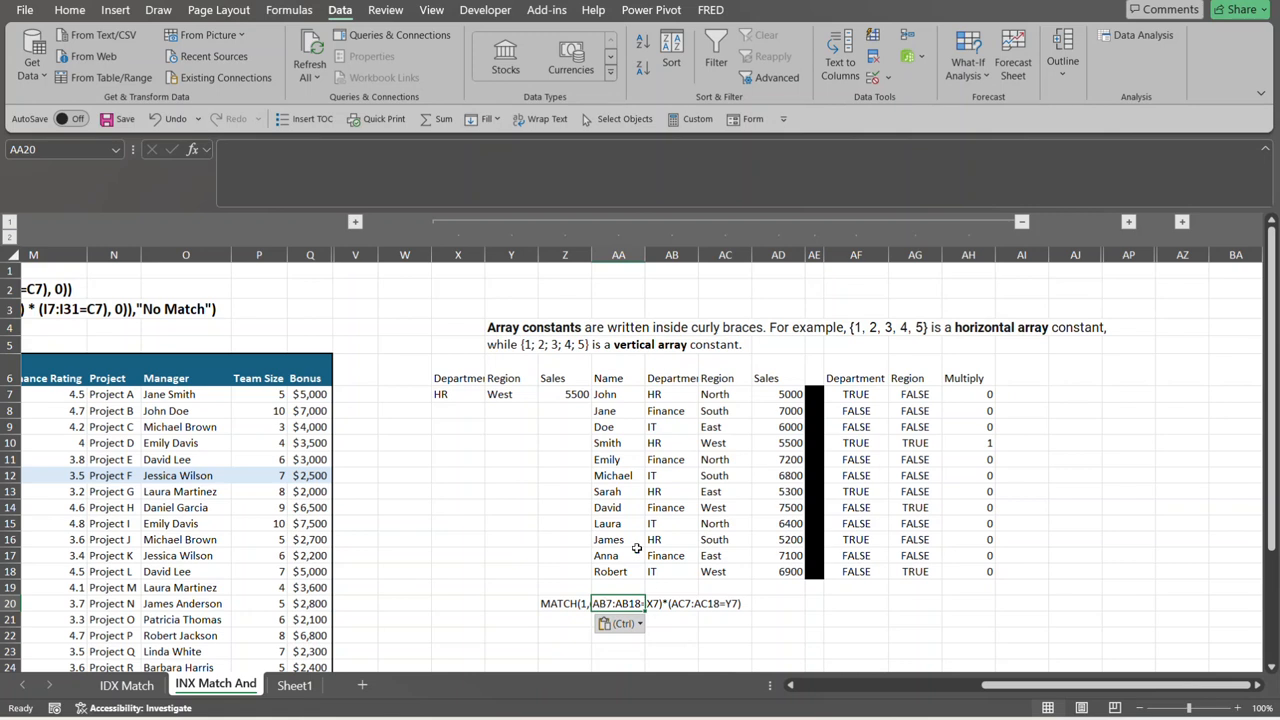
pyautogui.click(658, 394)
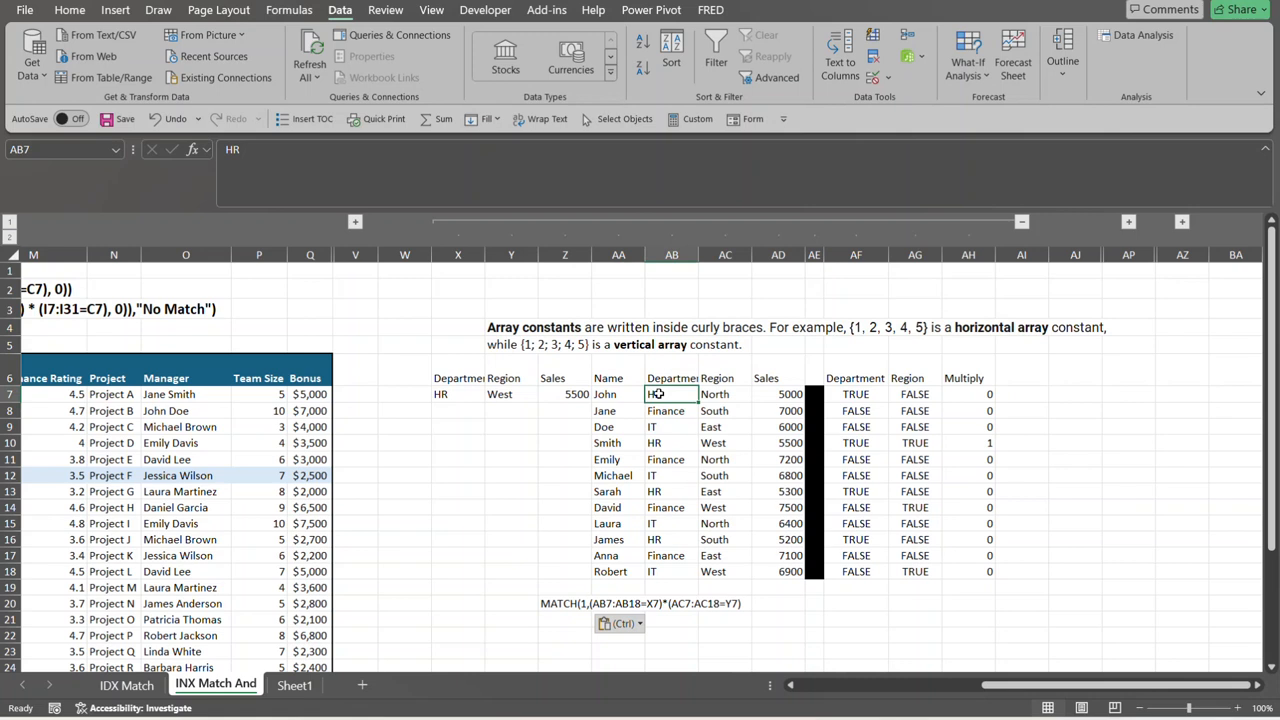
pyautogui.hotkey('shift', 'Down')
pyautogui.hotkey('shift', 'Down')
pyautogui.hotkey('shift', 'Down')
pyautogui.hotkey('shift', 'Down')
pyautogui.hotkey('shift', 'Down')
pyautogui.hotkey('shift', 'Down')
pyautogui.hotkey('shift', 'Down')
pyautogui.hotkey('shift', 'Down')
pyautogui.hotkey('shift', 'Down')
pyautogui.hotkey('shift', 'Down')
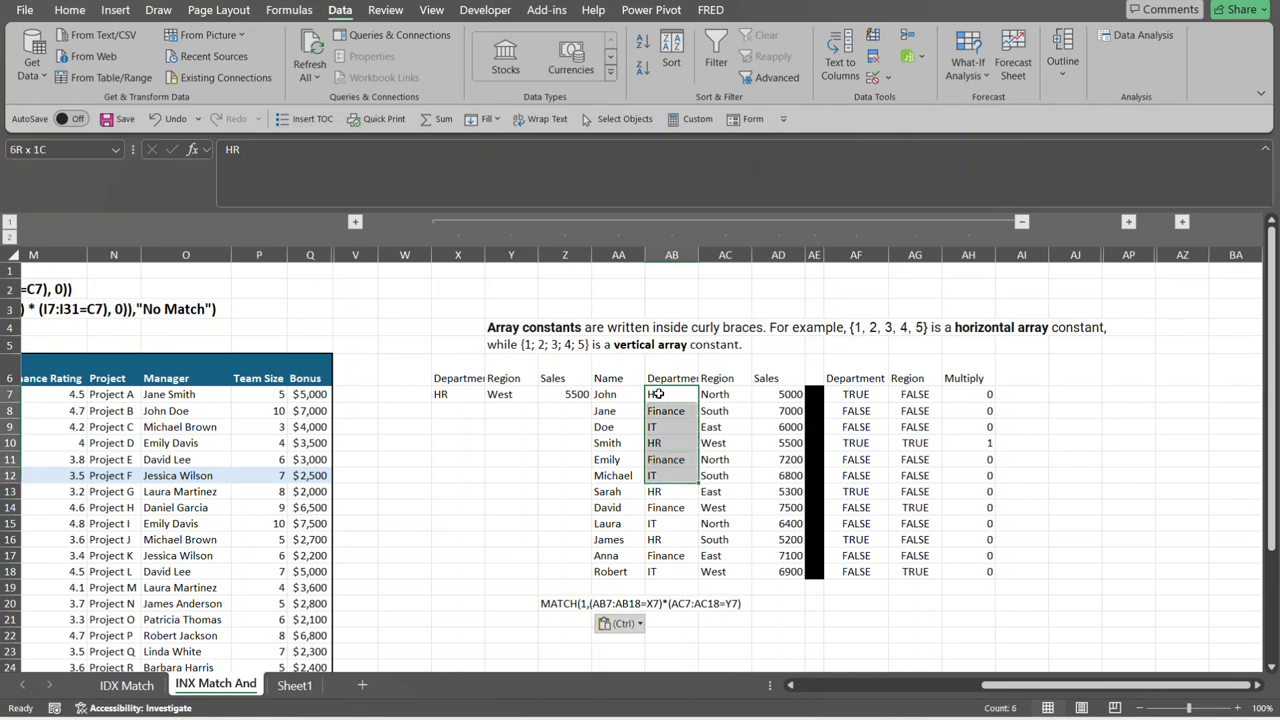
pyautogui.hotkey('shift', 'Down')
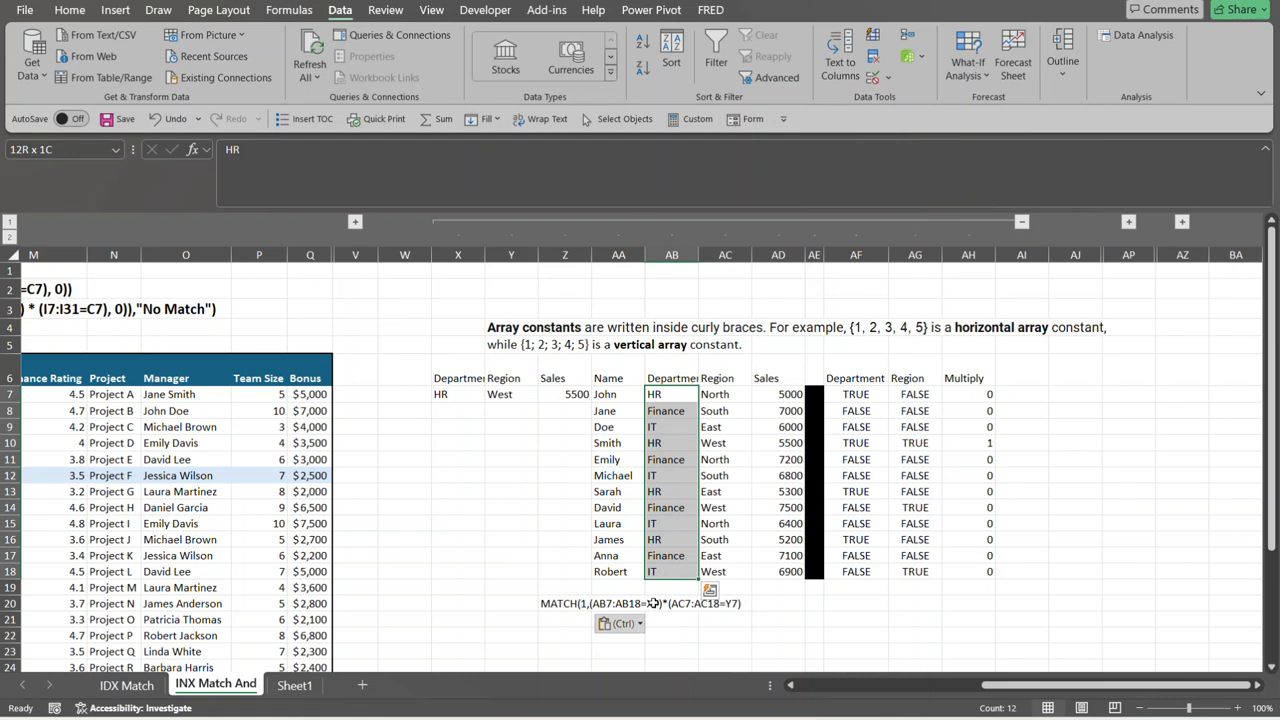
# Check the Department criterion in X7 against the full list of departments in AB7:AB18
pyautogui.click(655, 427)
pyautogui.click(450, 394)
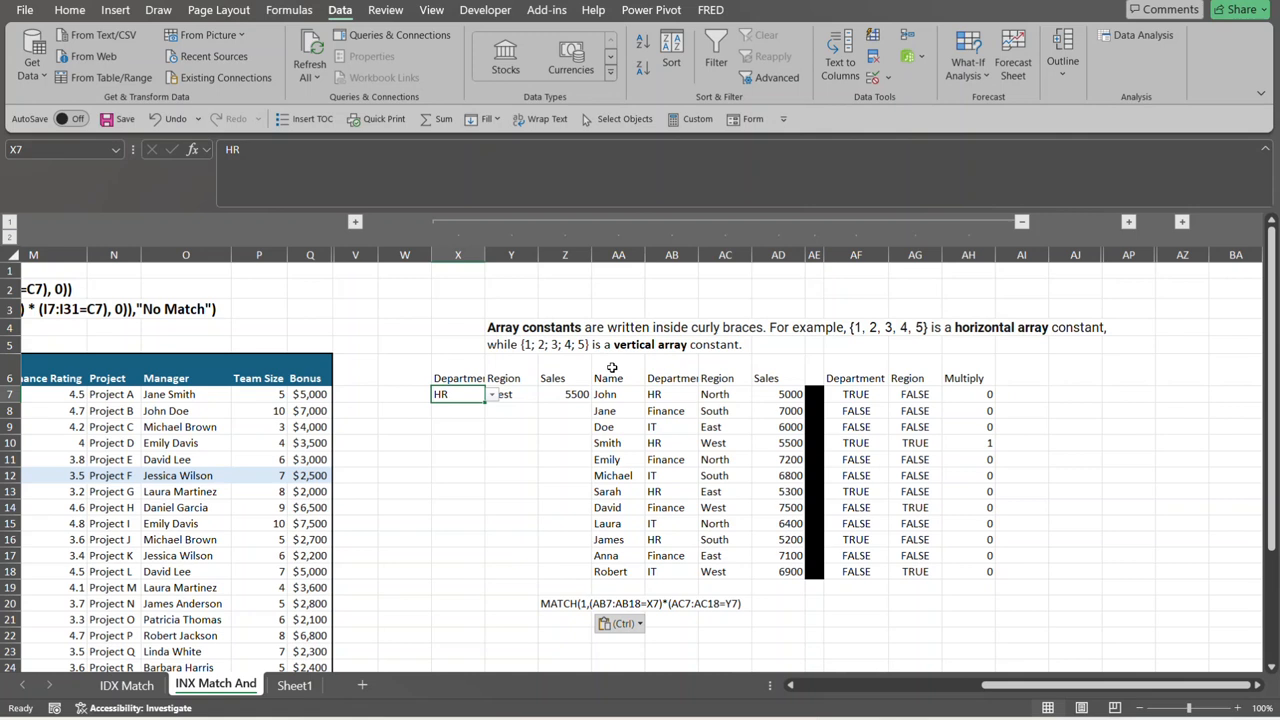
pyautogui.click(658, 394)
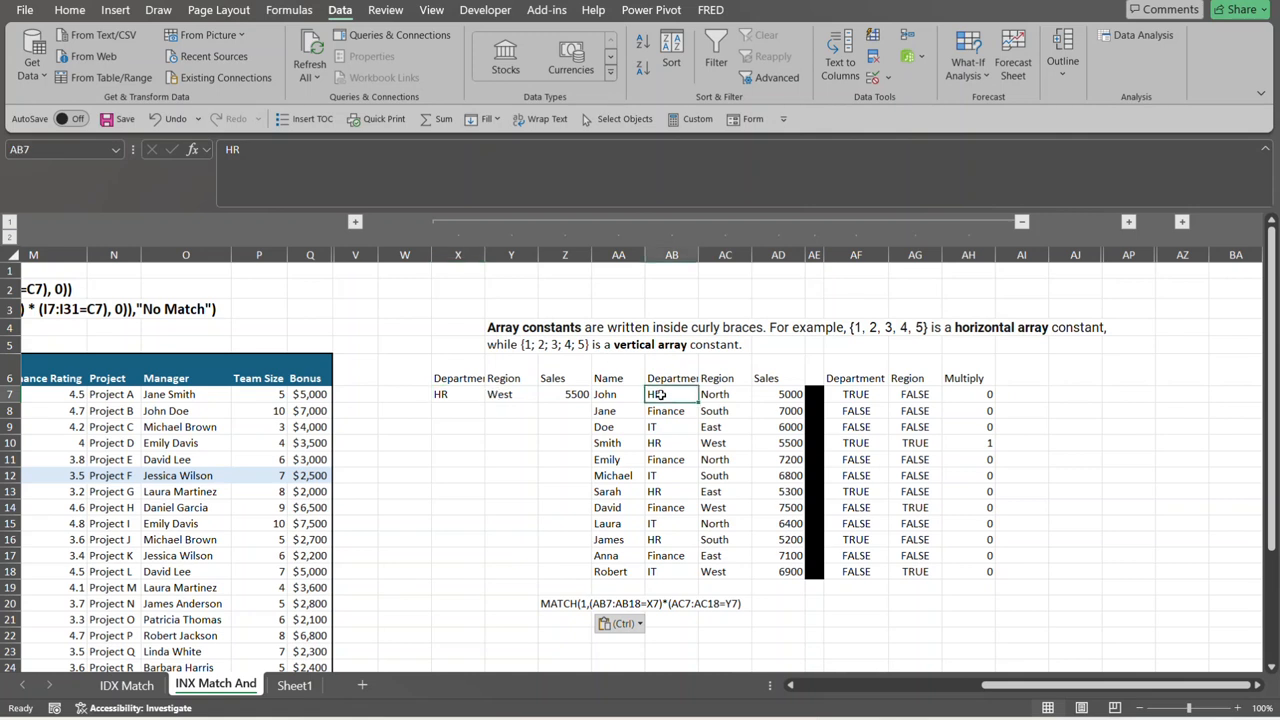
pyautogui.hotkey('shift', 'Down')
pyautogui.hotkey('shift', 'Down')
pyautogui.hotkey('shift', 'Down')
pyautogui.hotkey('shift', 'Down')
pyautogui.hotkey('shift', 'Down')
pyautogui.hotkey('shift', 'Down')
pyautogui.hotkey('shift', 'Down')
pyautogui.hotkey('shift', 'Down')
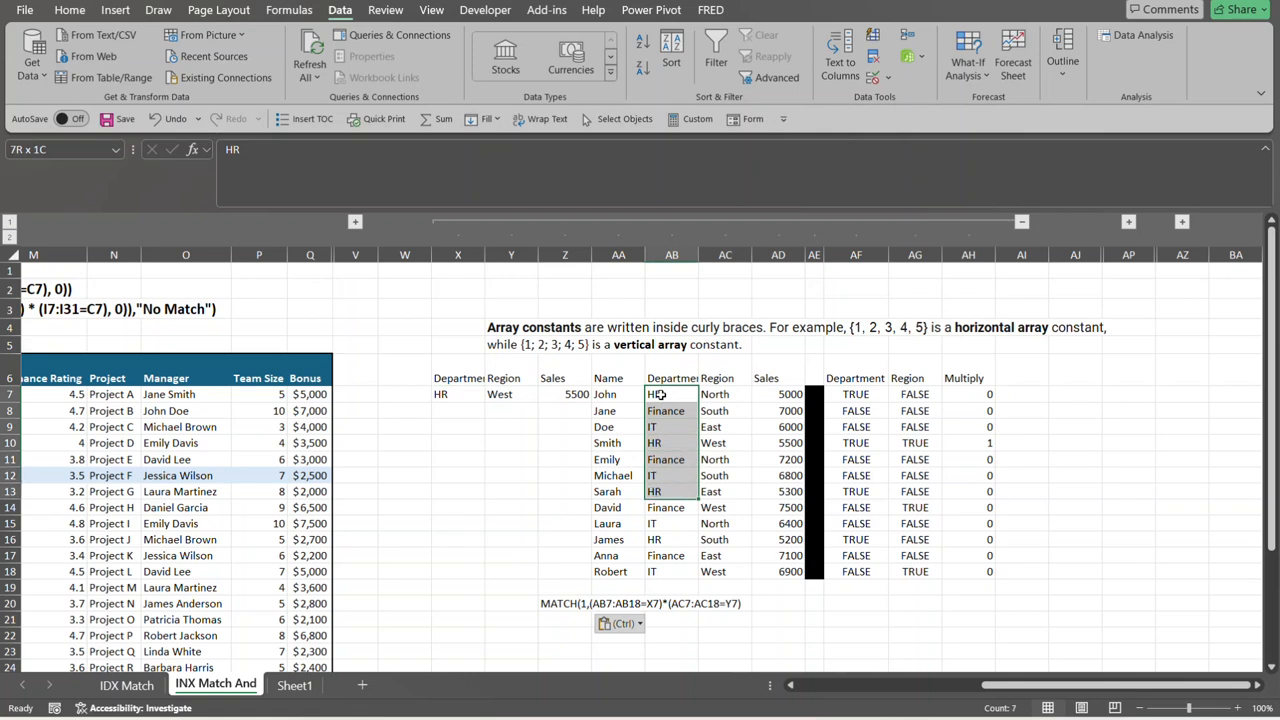
pyautogui.hotkey('shift', 'Down')
pyautogui.hotkey('shift', 'Down')
pyautogui.hotkey('shift', 'Down')
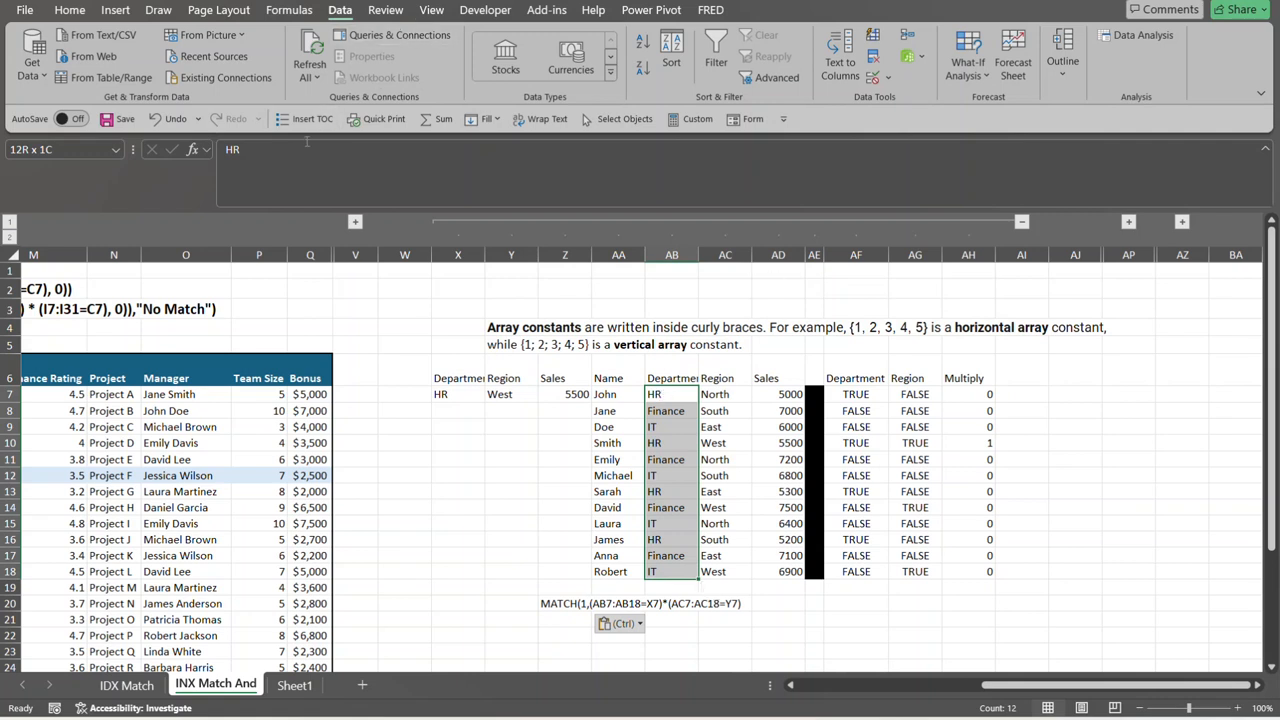
pyautogui.click(676, 404)
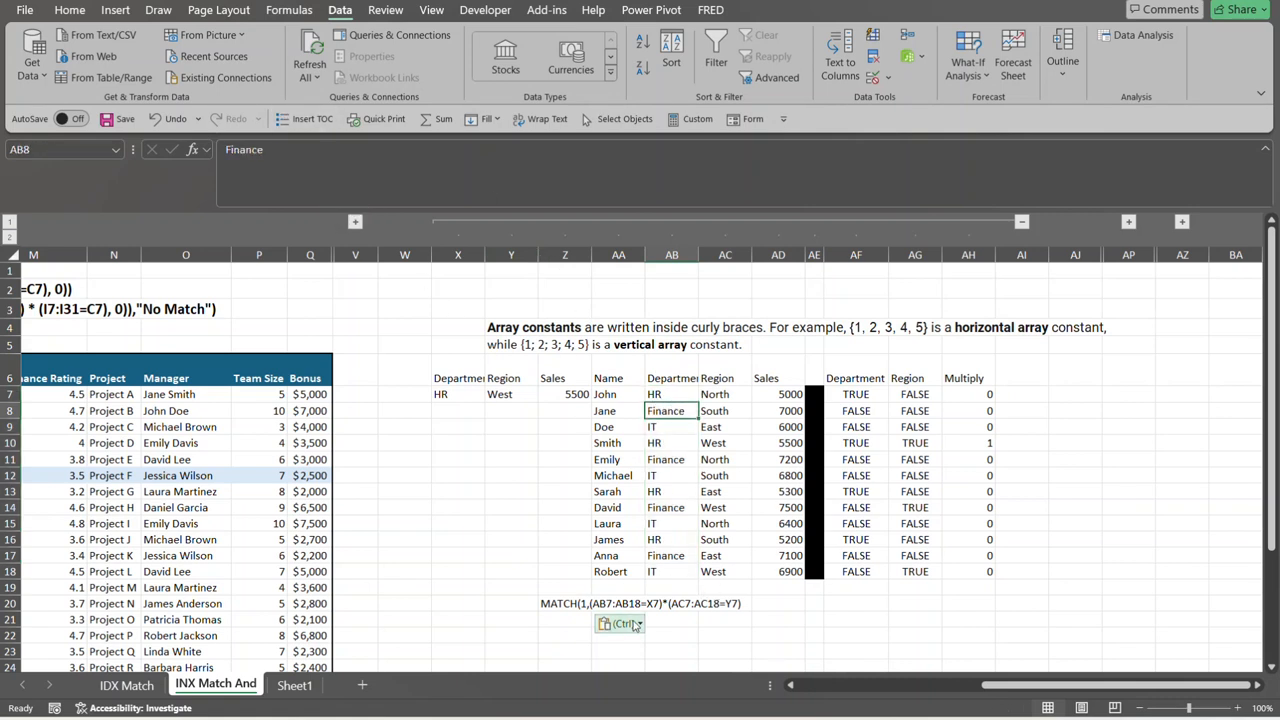
# Evaluate the (AB7:AB18=X7) condition inside Z7's formula, copy the resulting array, and leave the formula unchanged
pyautogui.click(563, 394)
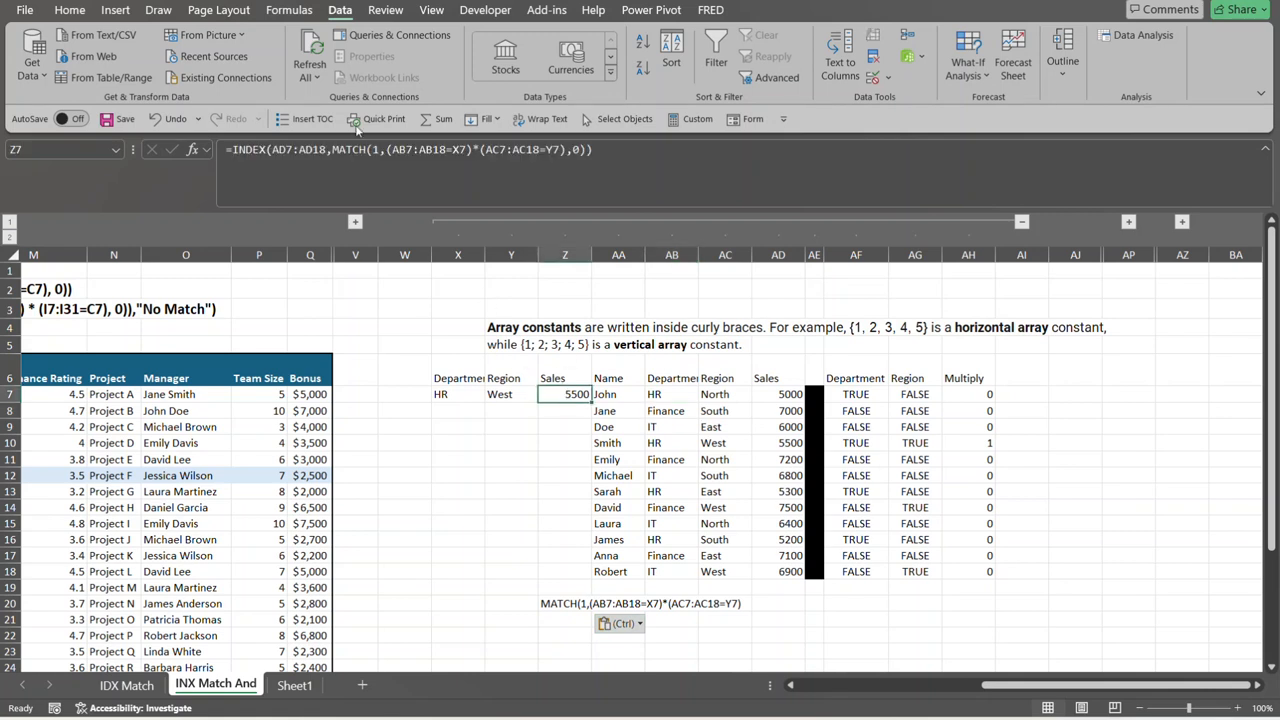
pyautogui.click(387, 149)
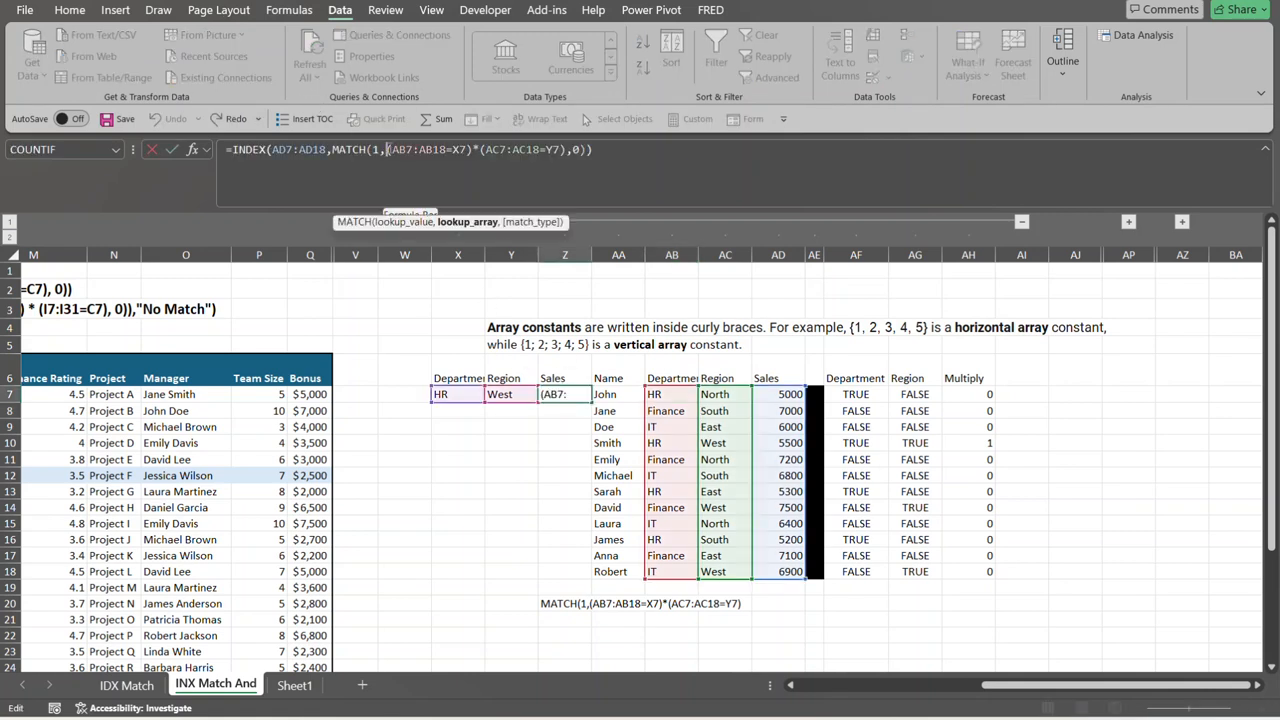
pyautogui.moveTo(387, 149); pyautogui.dragTo(476, 149)
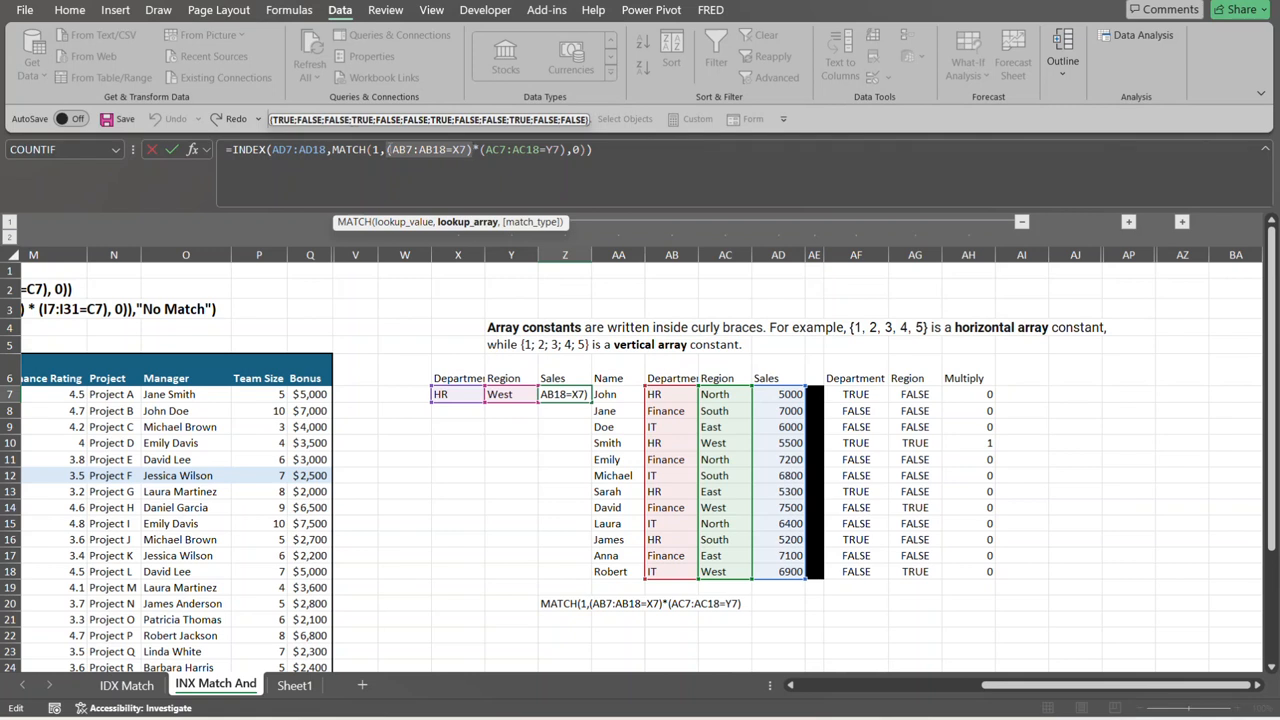
pyautogui.press('F9')
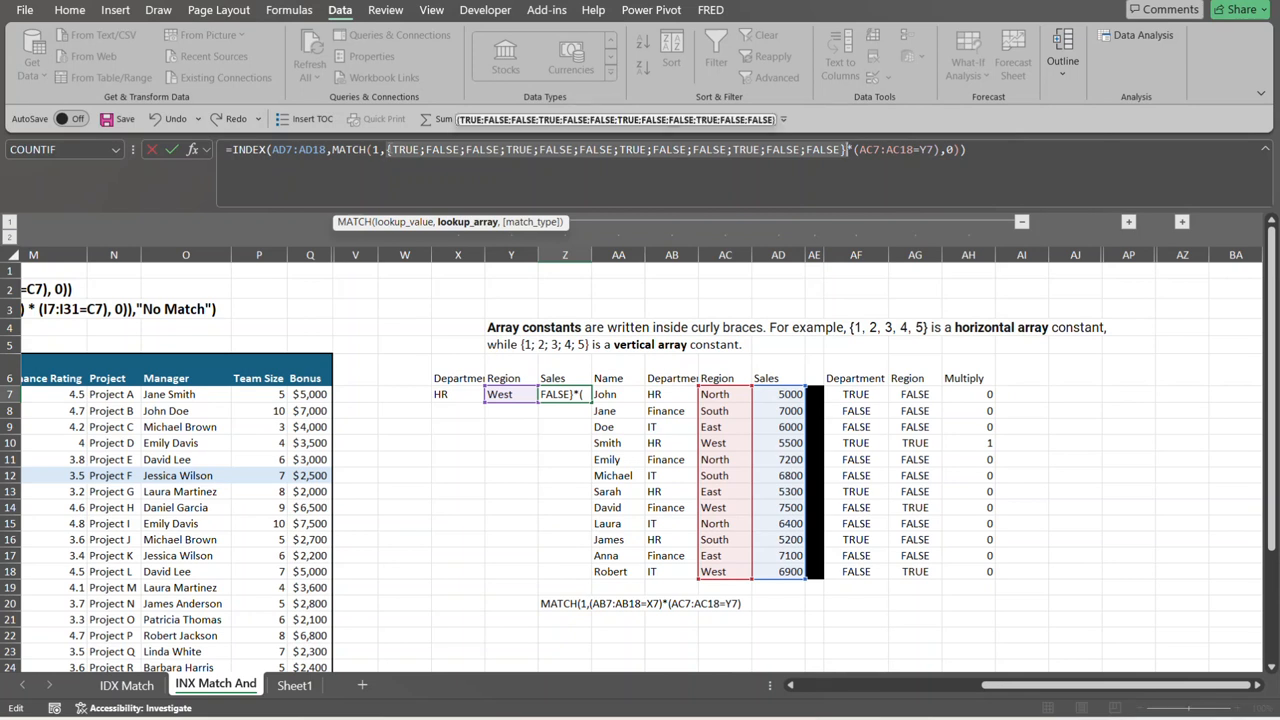
pyautogui.press('Escape')
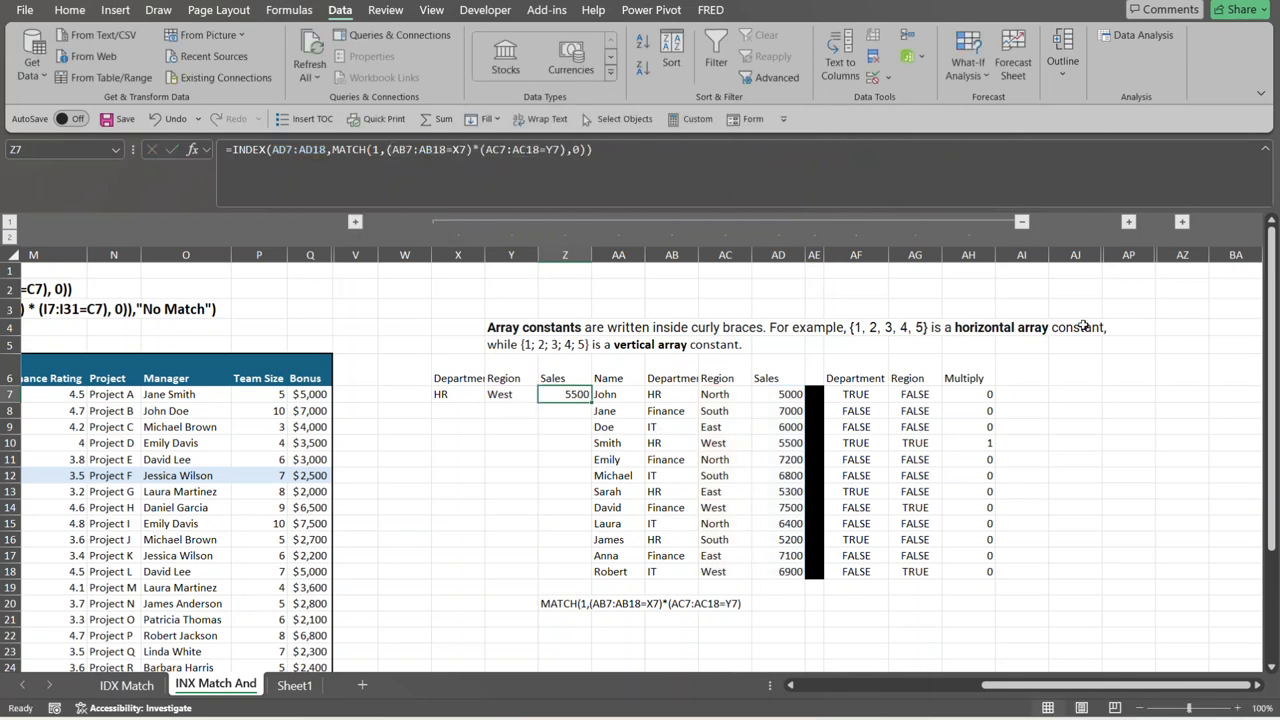
# Paste the copied TRUE/FALSE array into AJ7 as a formula so that it spills down the column, and clear AJ7 again
pyautogui.click(1077, 395)
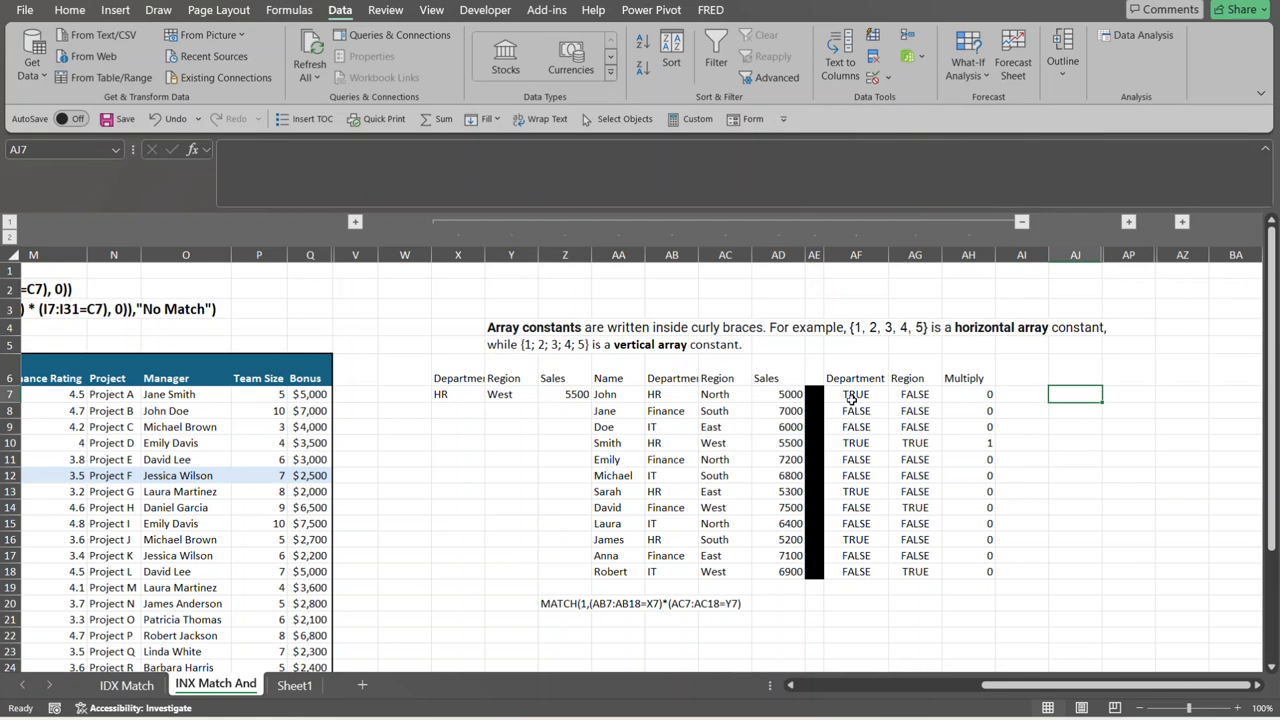
pyautogui.write('{TRUE;FALSE;FALSE;TRUE;FALSE;FALSE;TRUE;FALSE;FALSE;TRUE;FALSE;FALSE}')
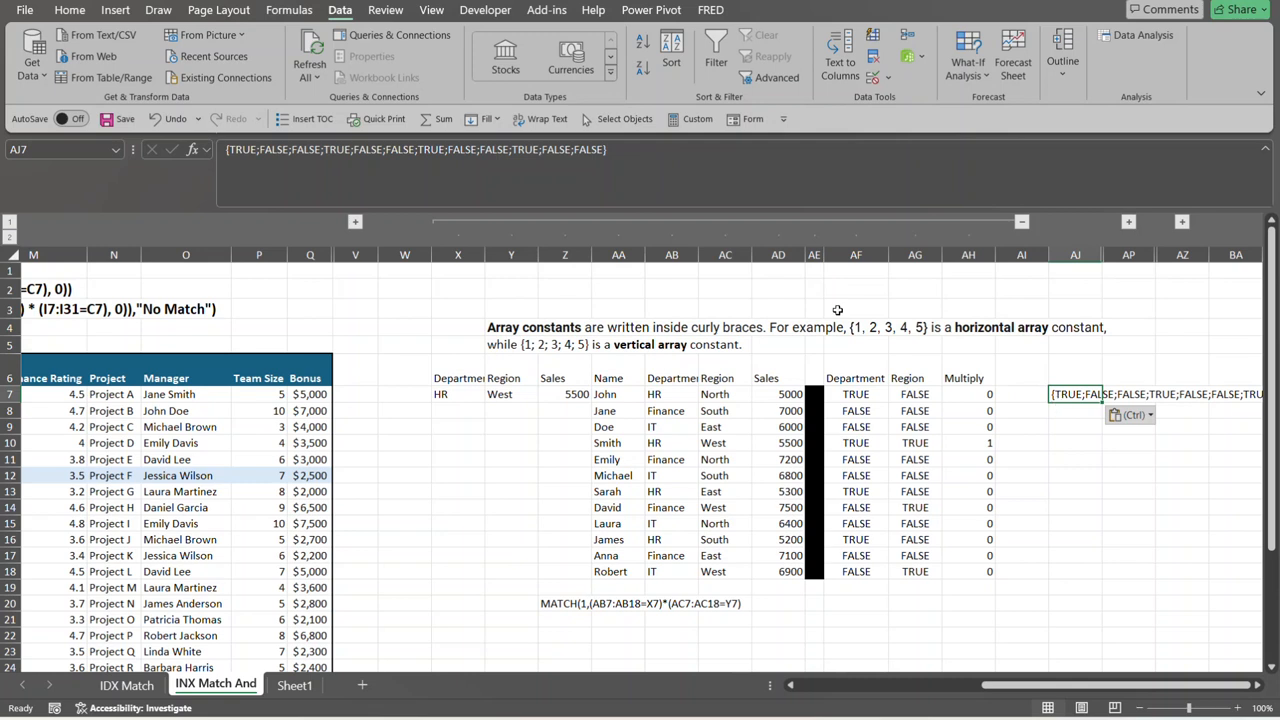
pyautogui.click(226, 150)
pyautogui.write('=')
pyautogui.press('Return')
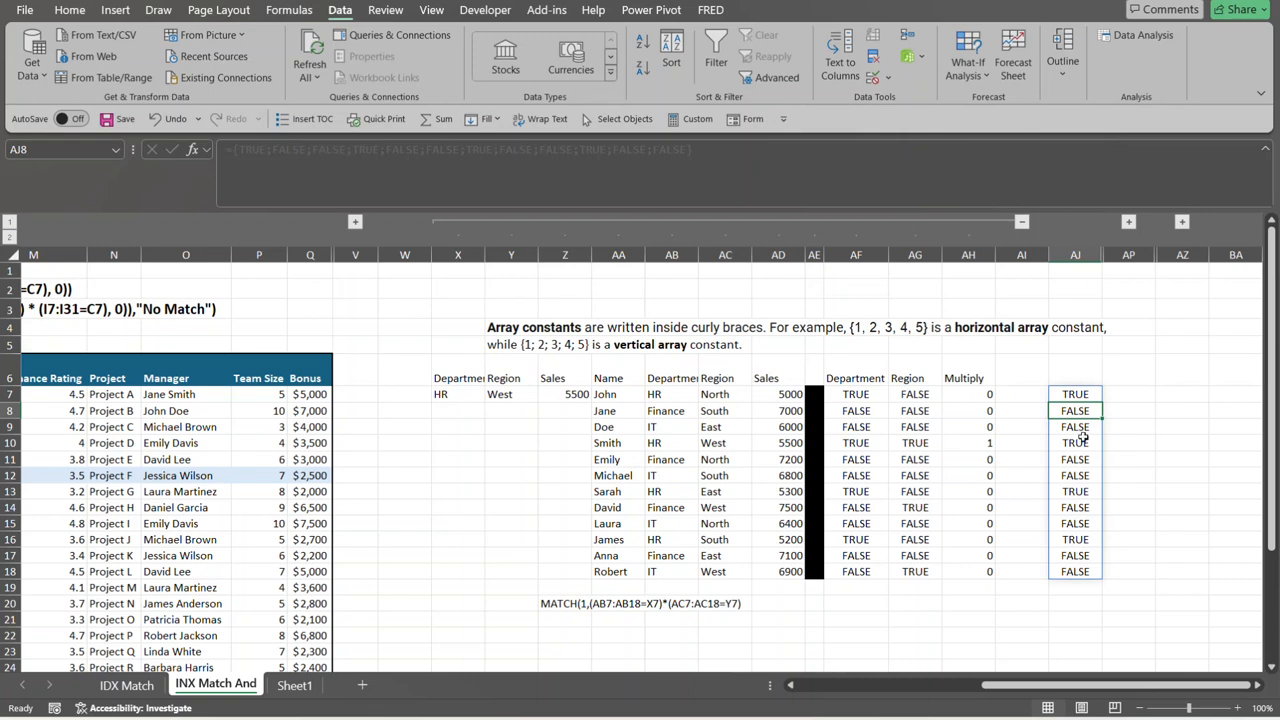
pyautogui.click(1094, 396)
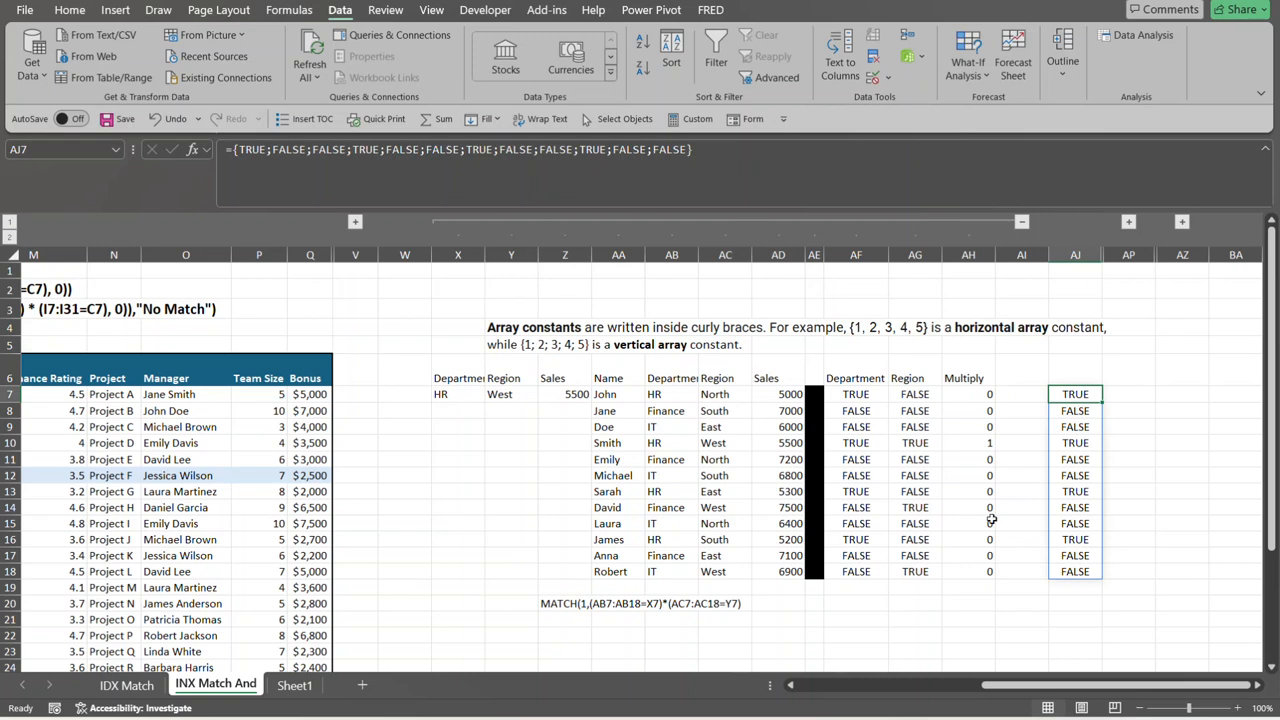
pyautogui.press('Delete')
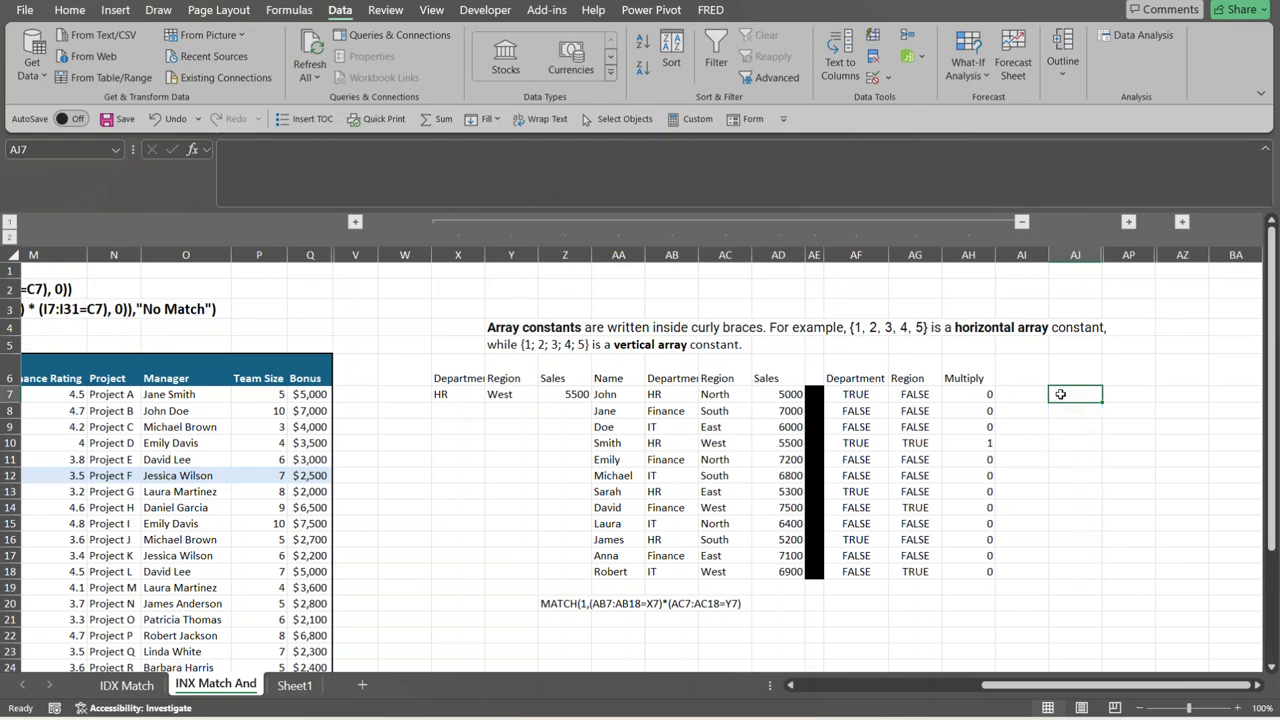
# Highlight the Department range AB7:AB18 to compare it with the TRUE/FALSE values in column AF, and move on to the first Region in AC7
pyautogui.click(577, 395)
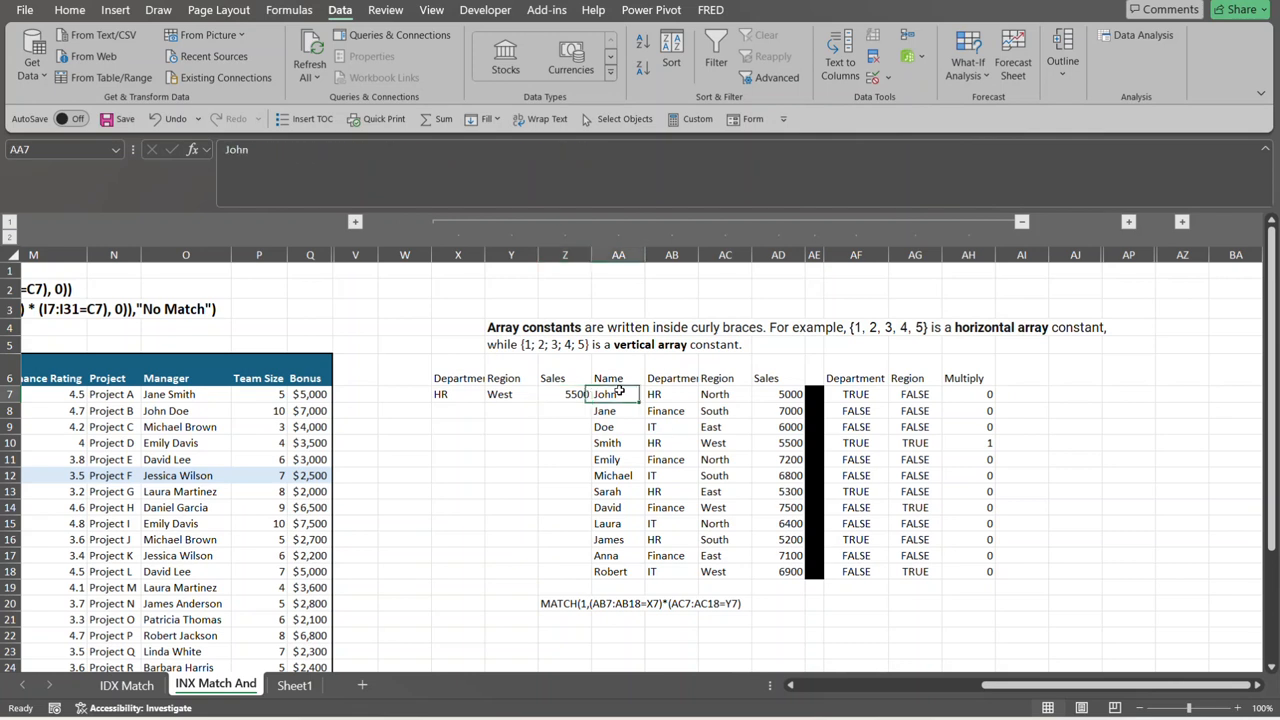
pyautogui.moveTo(658, 395); pyautogui.dragTo(663, 567)
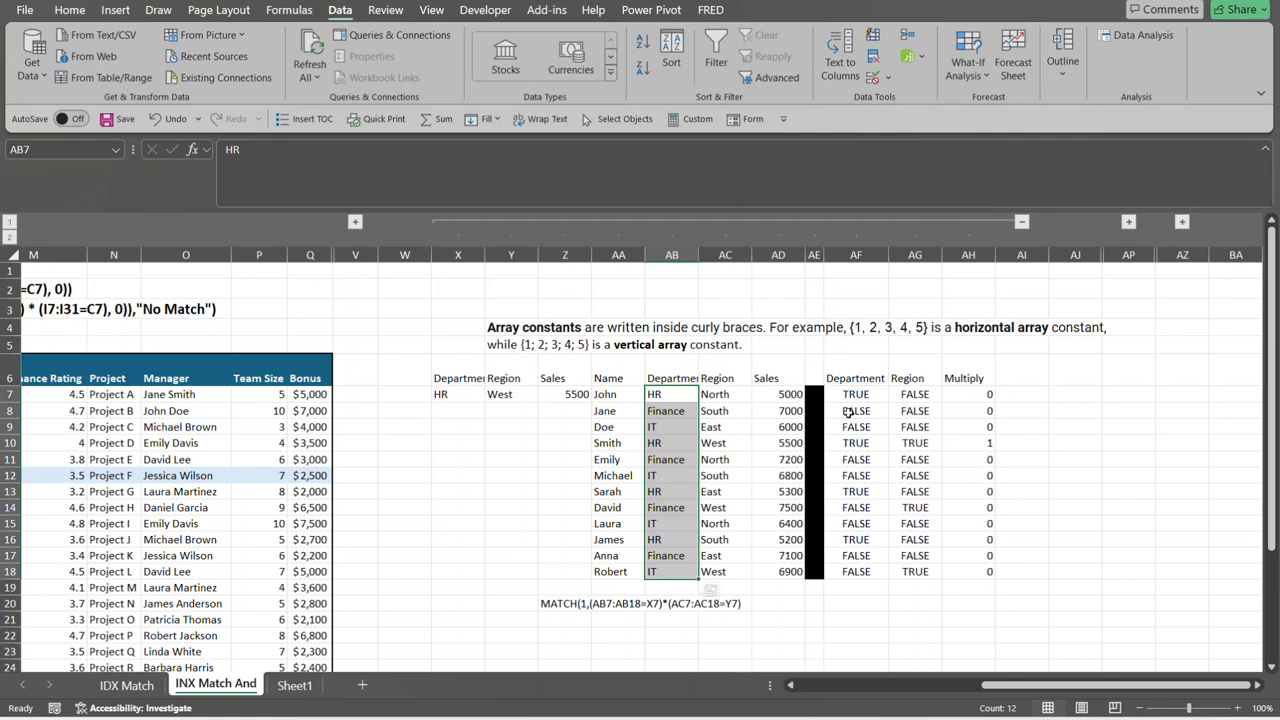
pyautogui.click(720, 398)
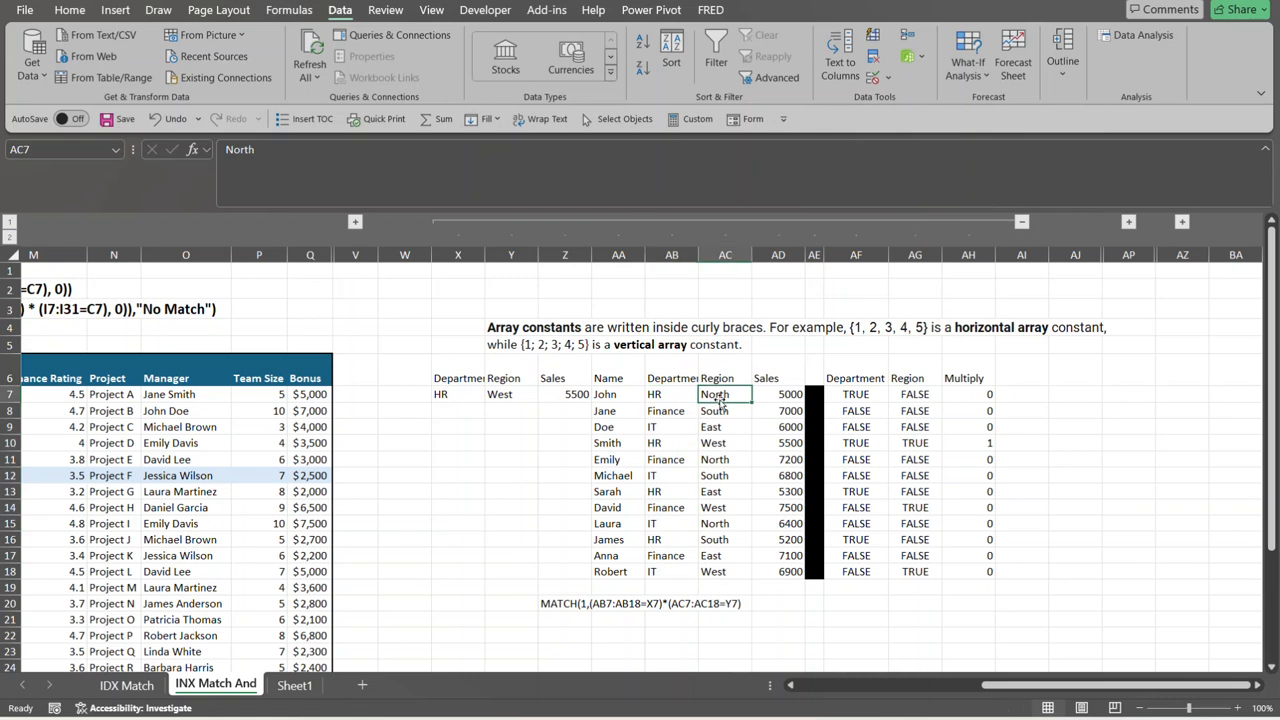
# Evaluate the (AC7:AC18=Y7) condition in Z7's formula, cancel the edit, and compare the array with the Region array in AG7
pyautogui.click(556, 394)
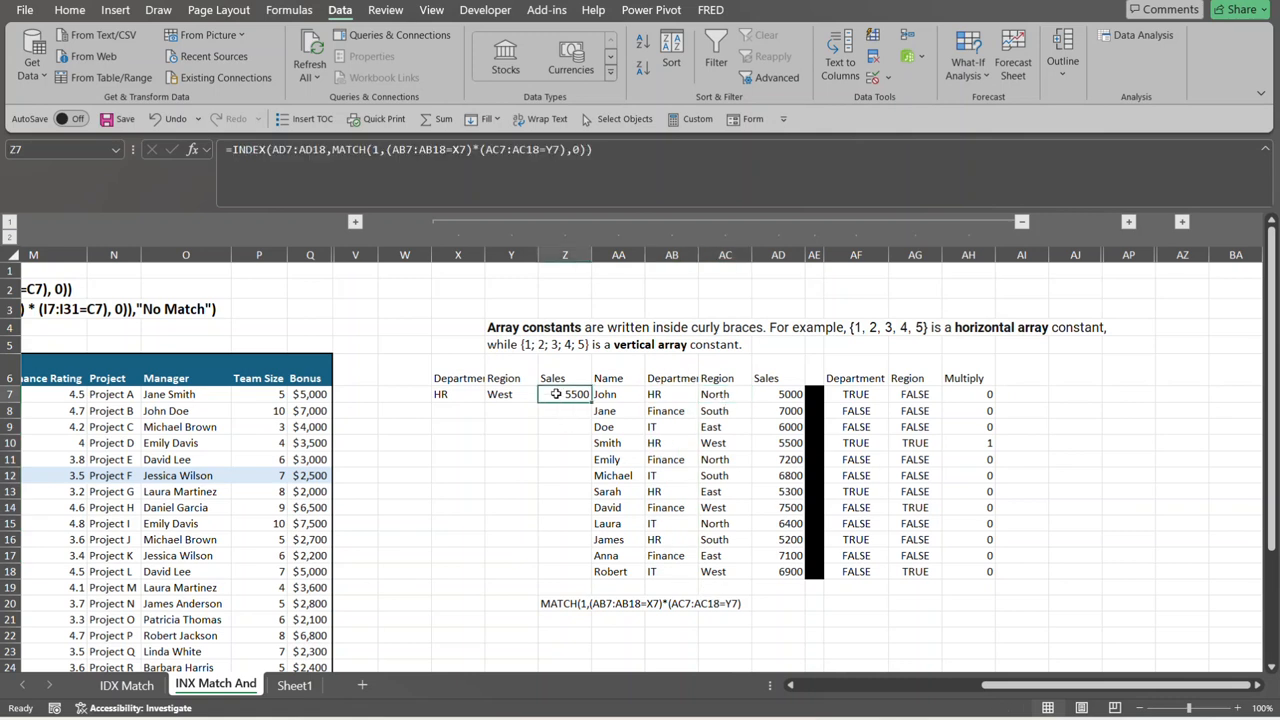
pyautogui.click(480, 149)
pyautogui.moveTo(482, 149); pyautogui.dragTo(565, 149)
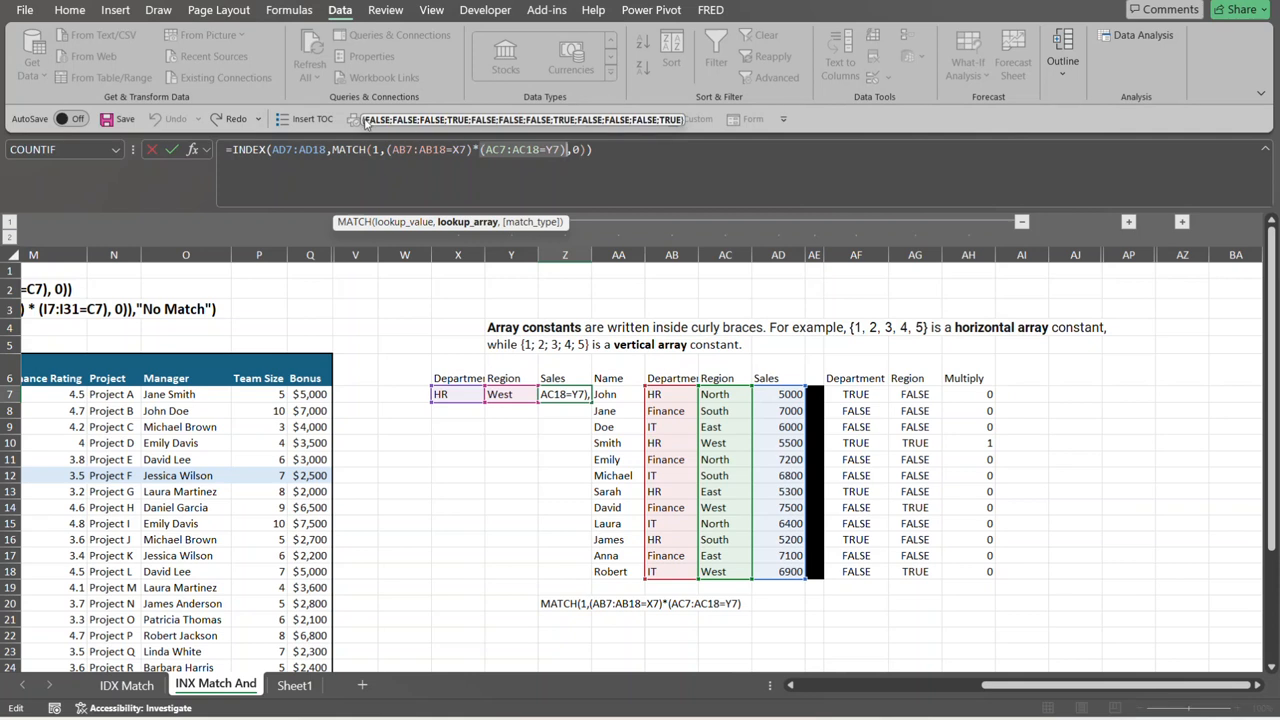
pyautogui.press('F8')
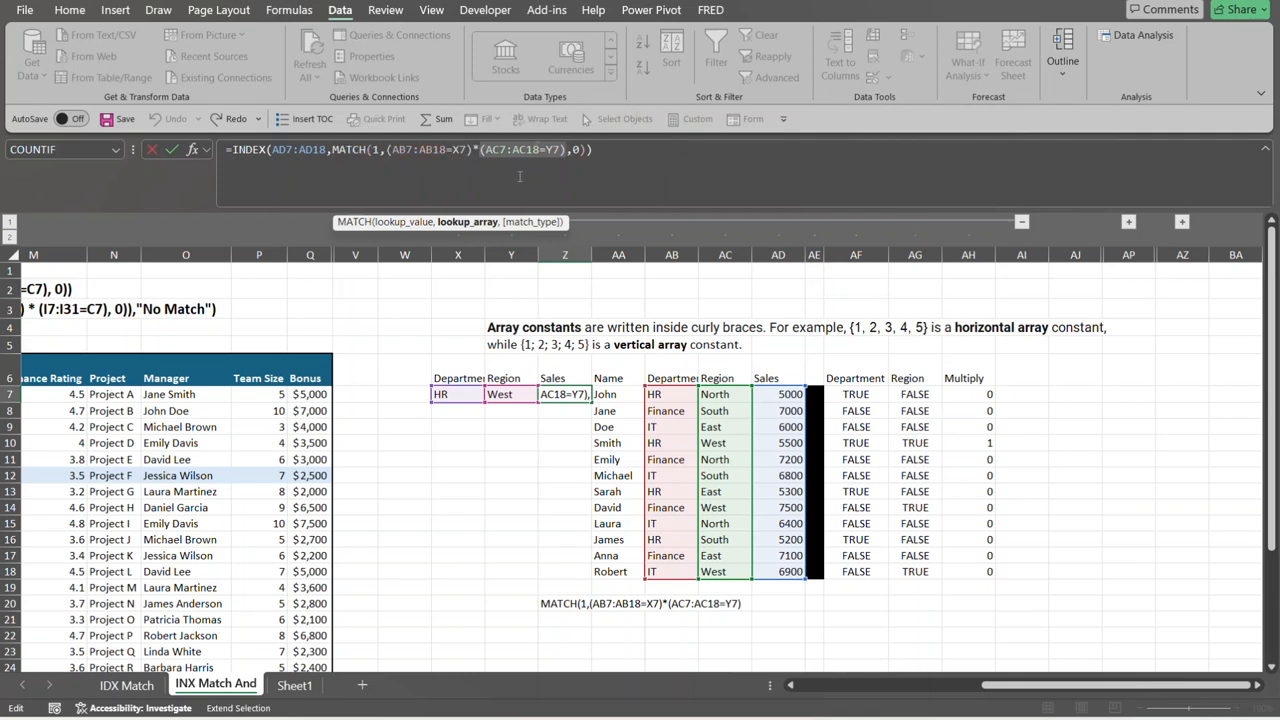
pyautogui.press('F9')
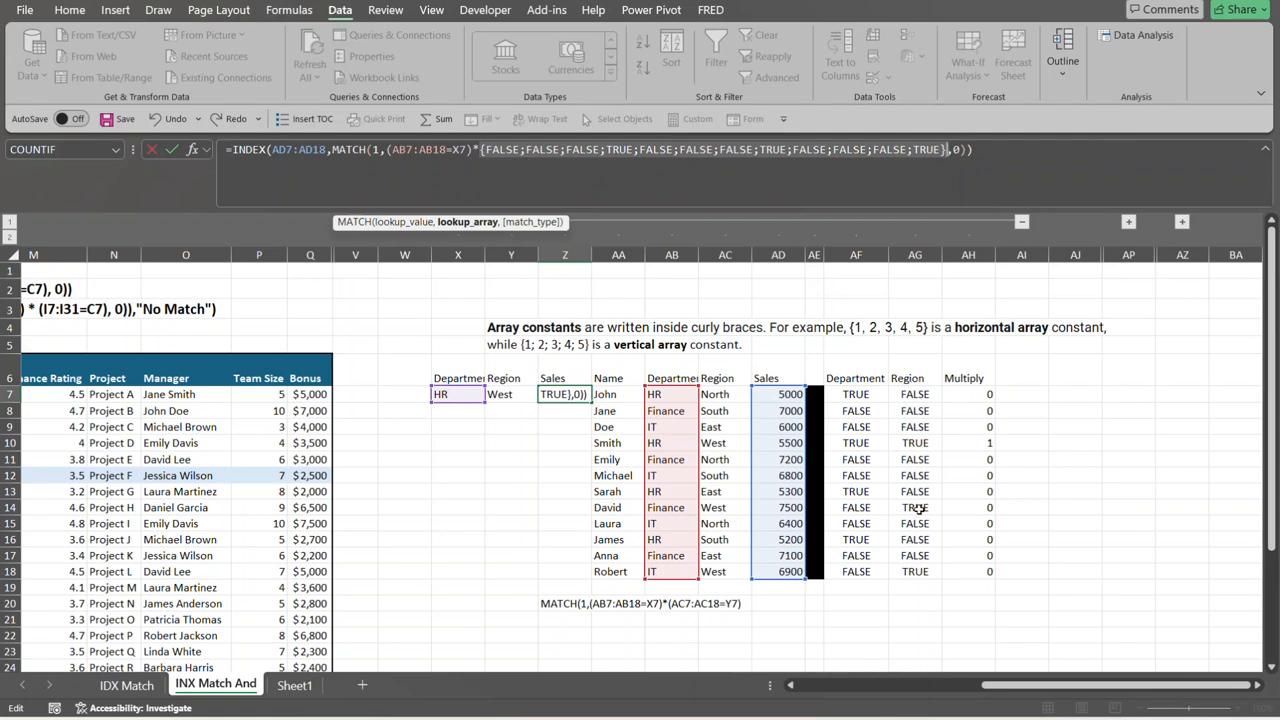
pyautogui.press('Escape')
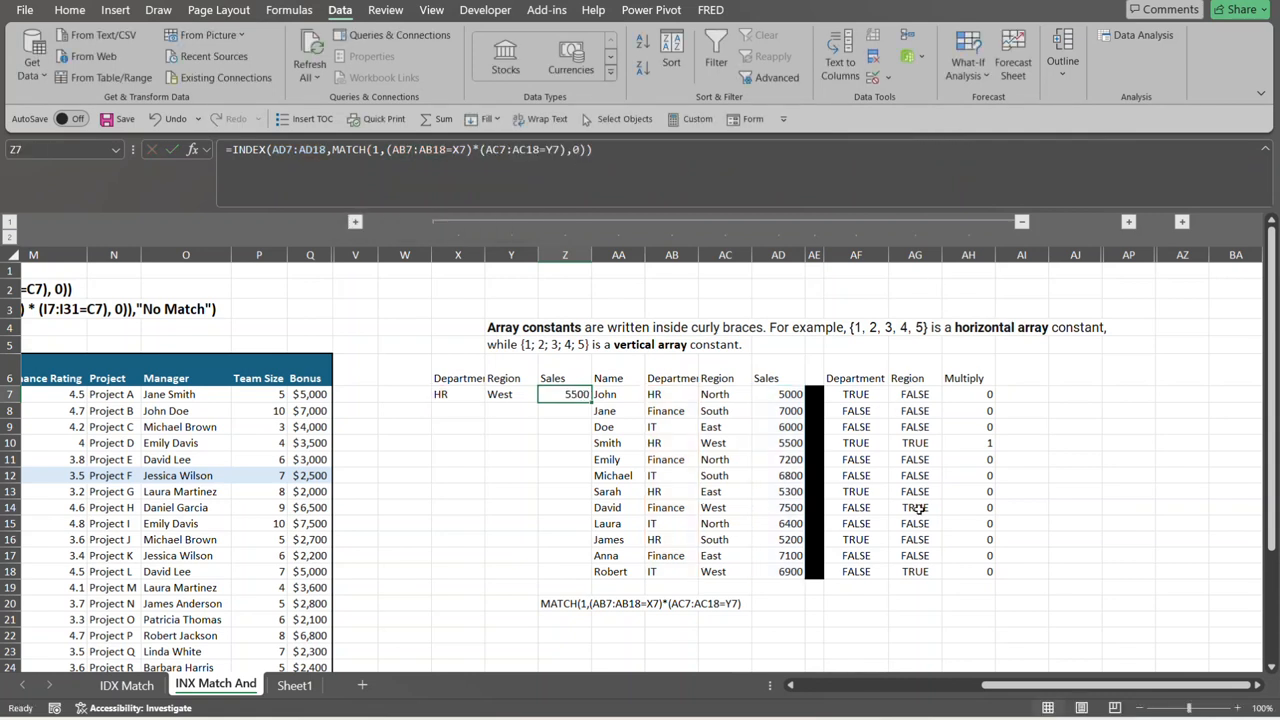
pyautogui.click(926, 394)
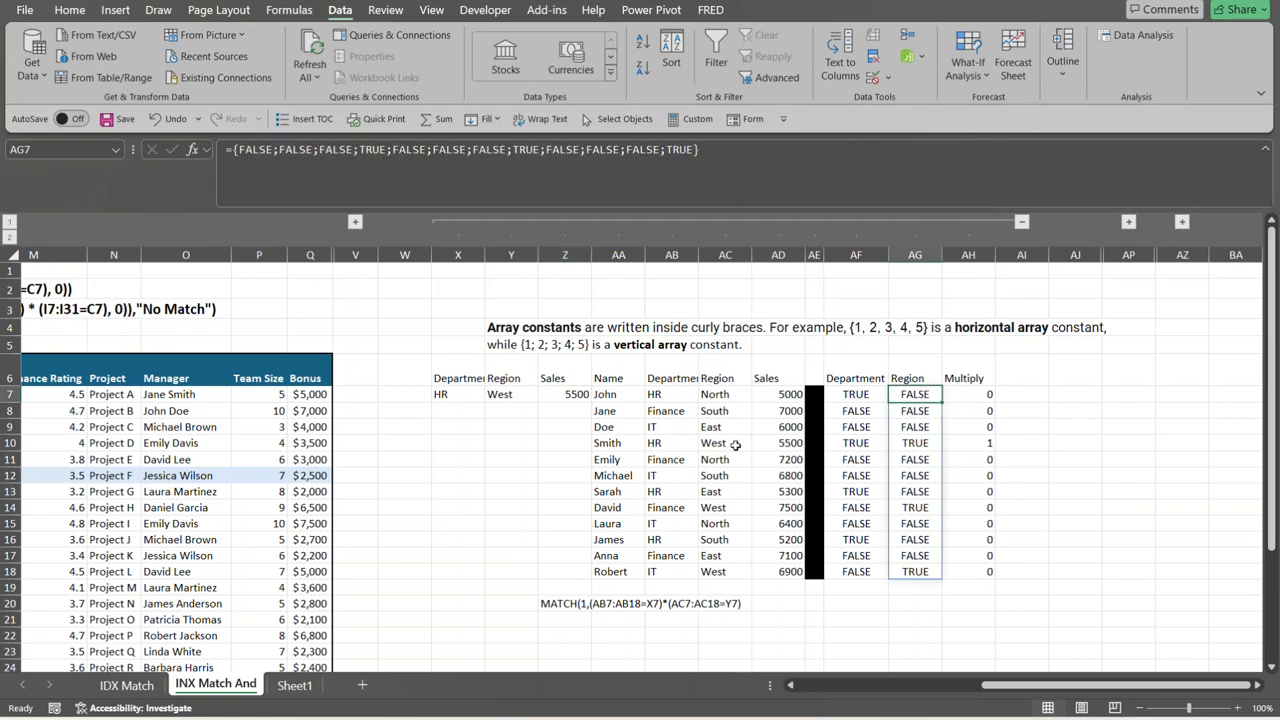
# Examine how the Multiply formula in AH7 combines the Department value in AF7 with the Region value in AG7
pyautogui.click(577, 393)
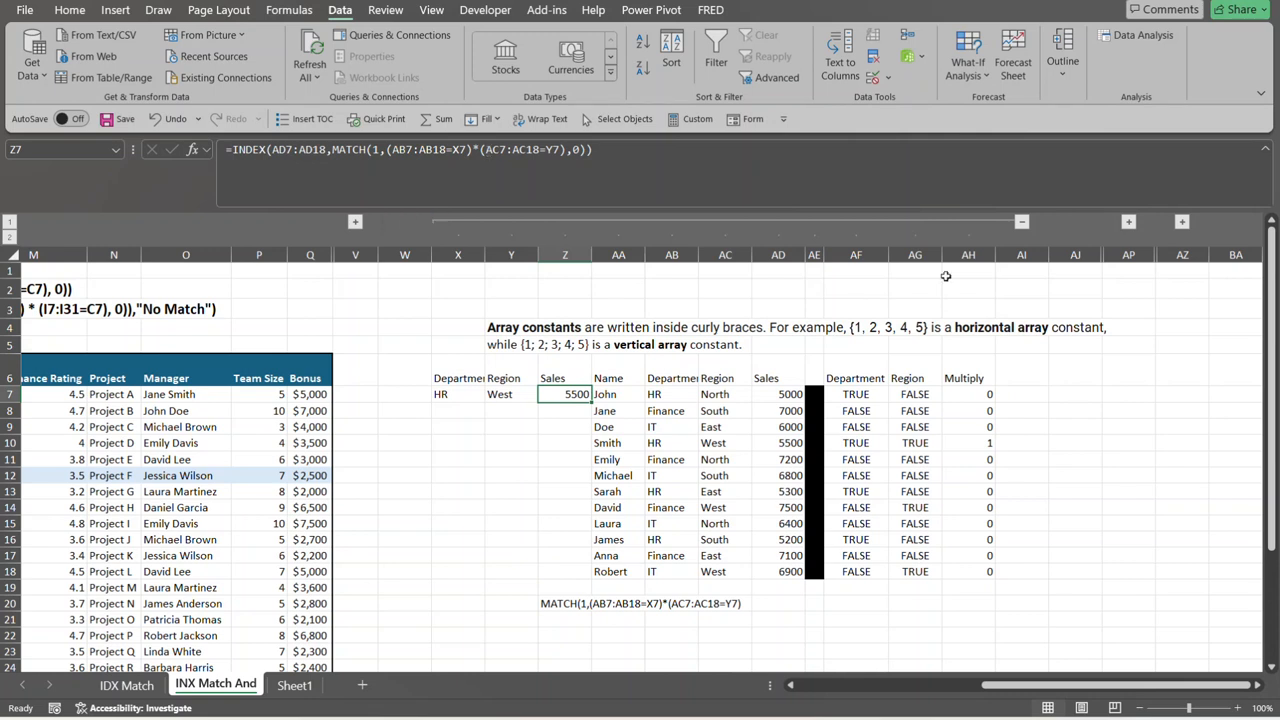
pyautogui.click(972, 394)
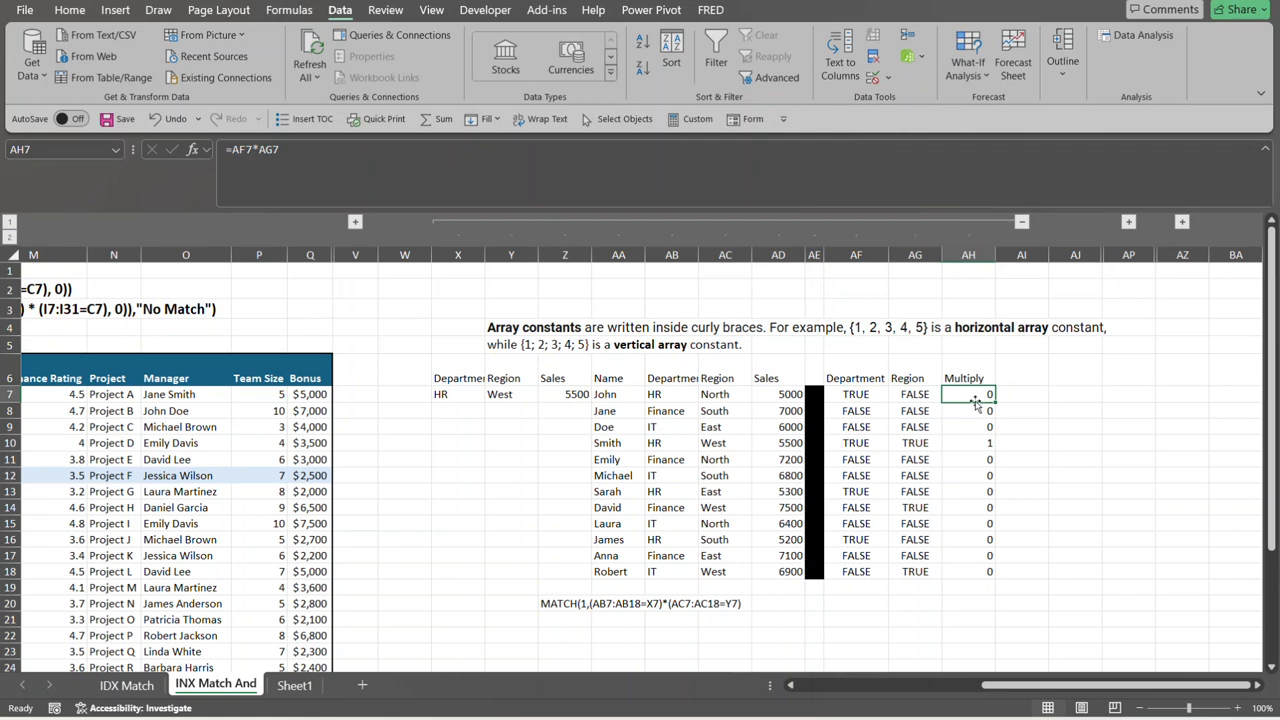
pyautogui.click(856, 392)
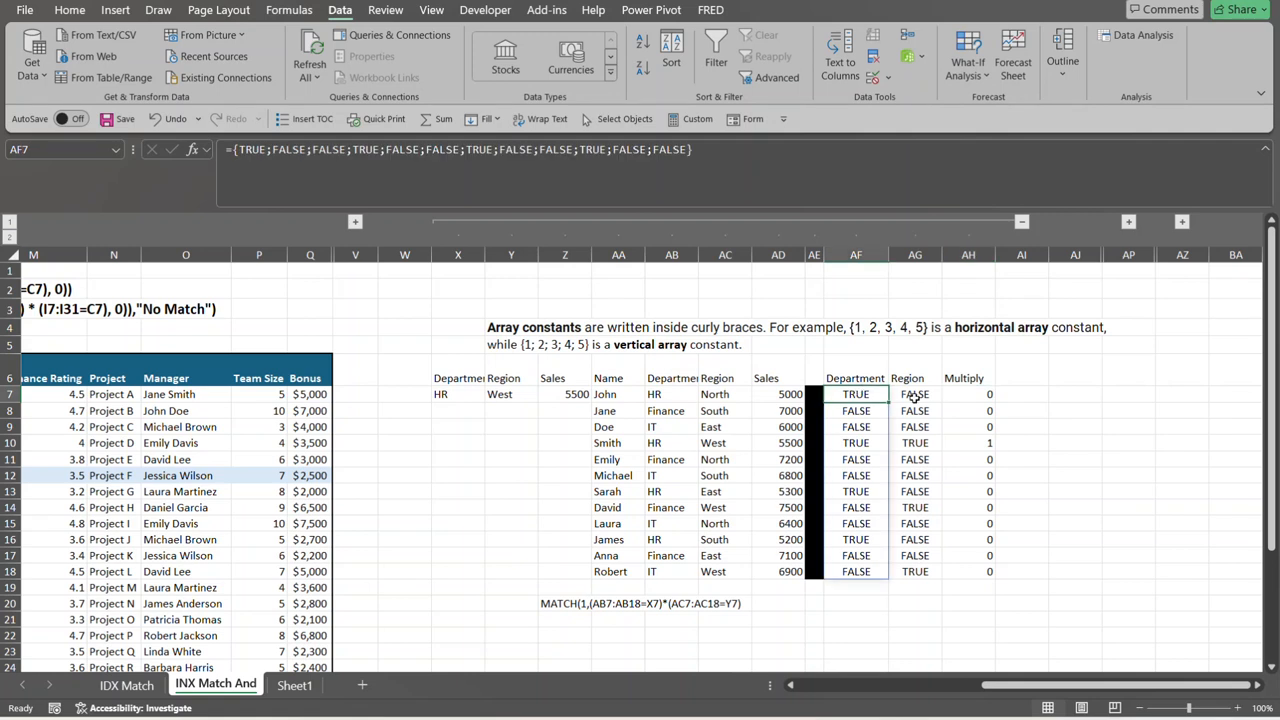
pyautogui.click(914, 397)
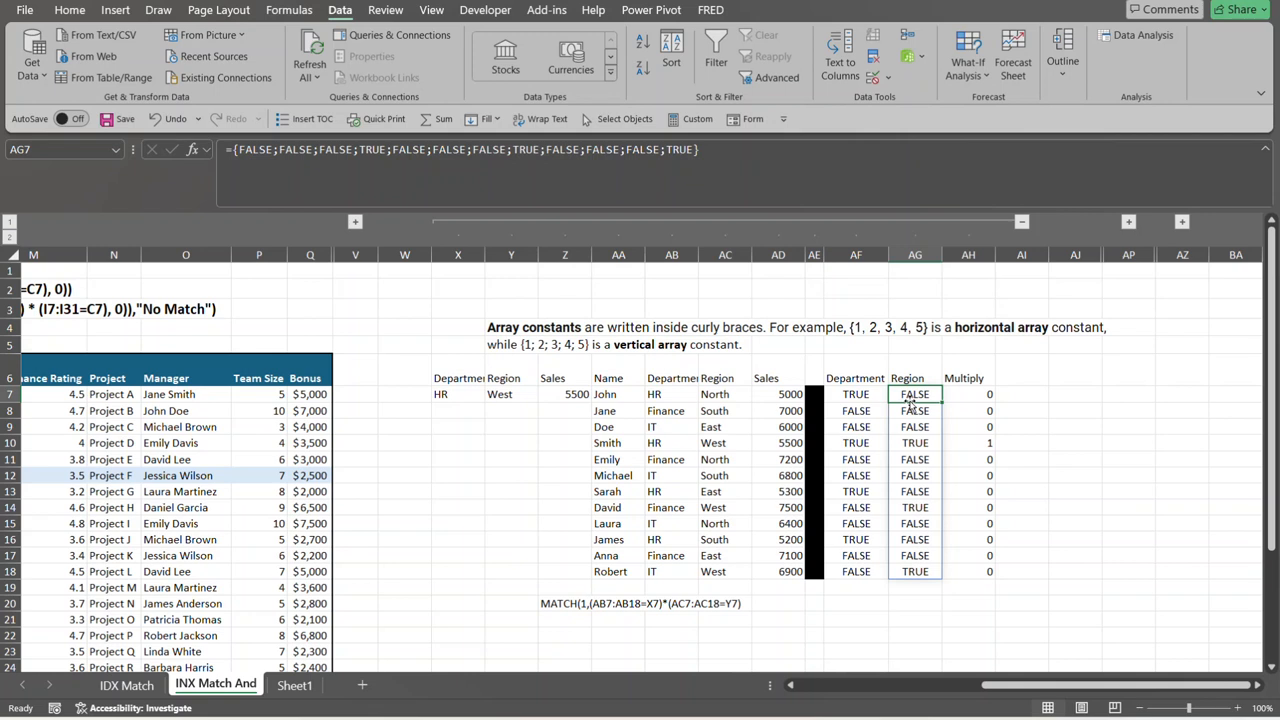
pyautogui.click(980, 396)
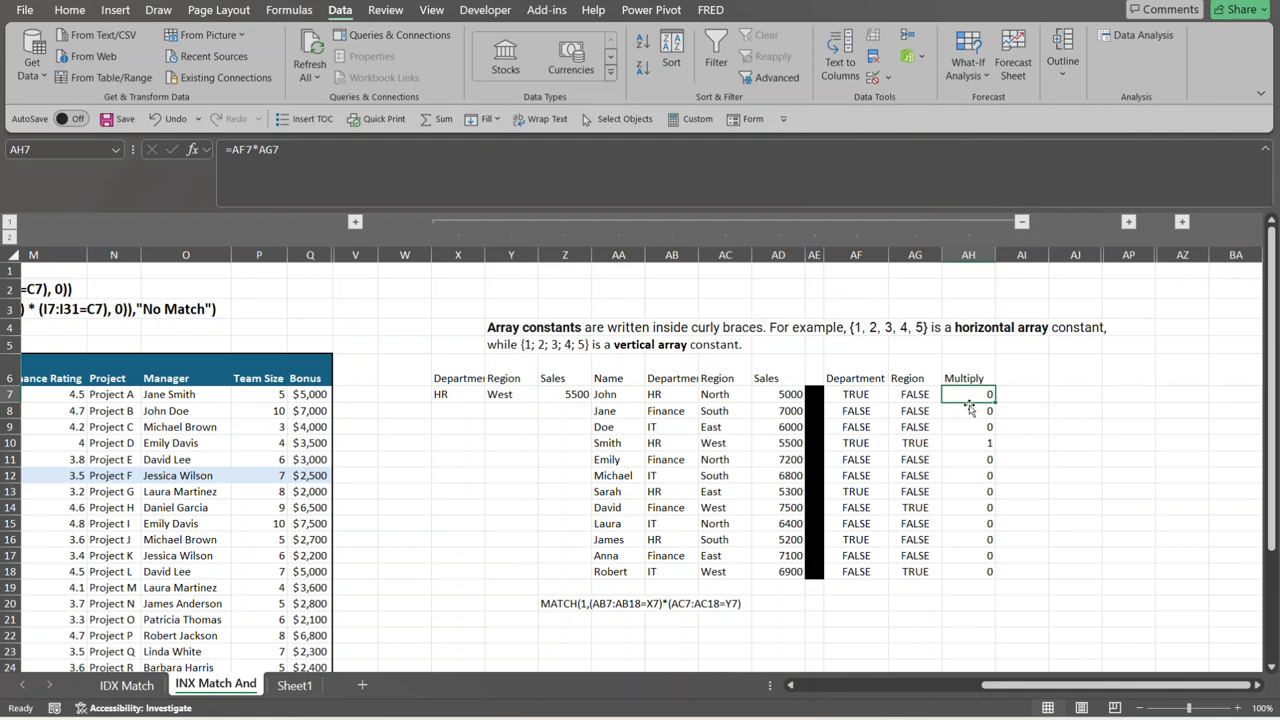
# Check the AF10*AG10 product in AH10 against the Department and Region values in row 10
pyautogui.click(978, 443)
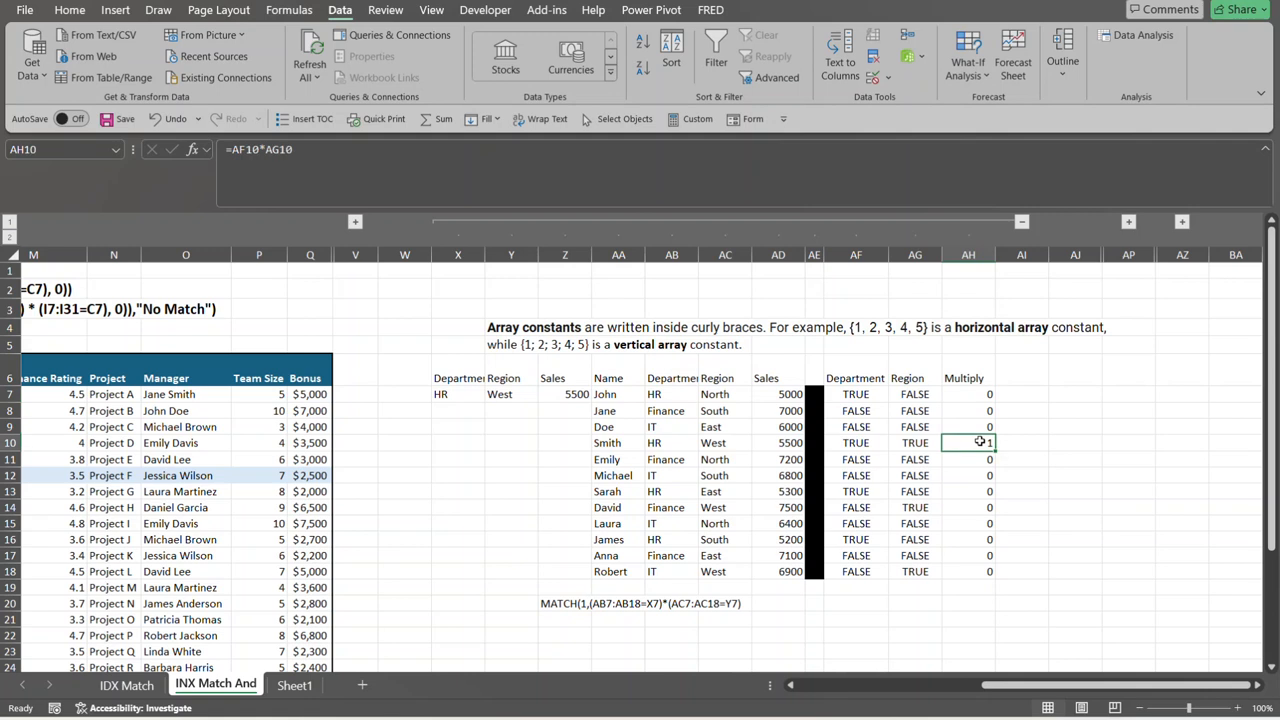
pyautogui.click(874, 446)
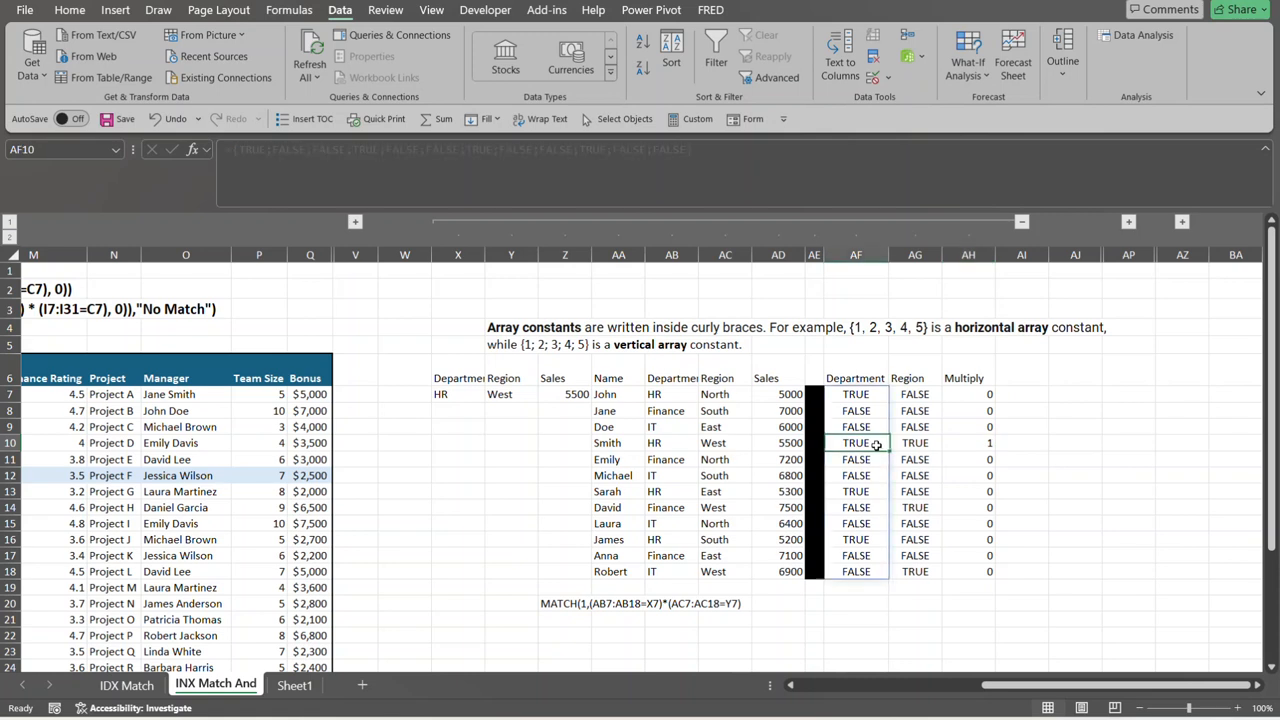
pyautogui.click(988, 443)
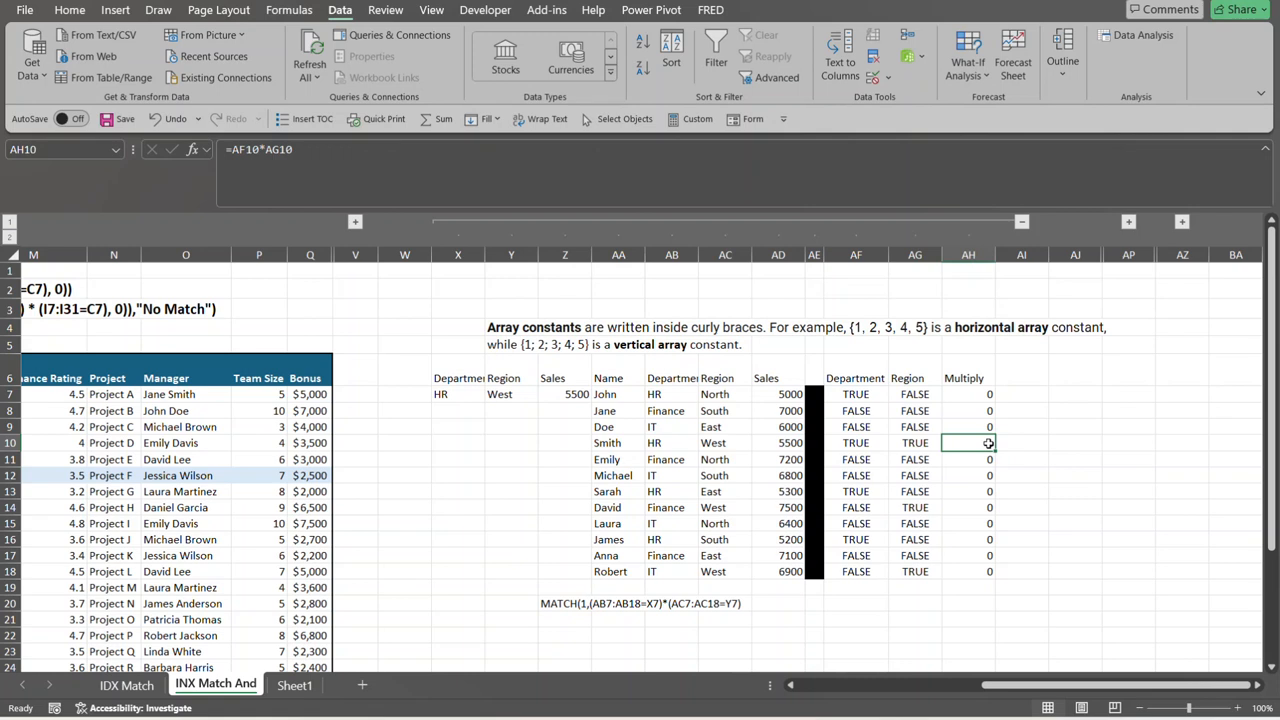
# Relate MATCH's lookup value 1 in Z7's formula to the product in AH10, counting the rows from AF7 down to AF10
pyautogui.click(564, 397)
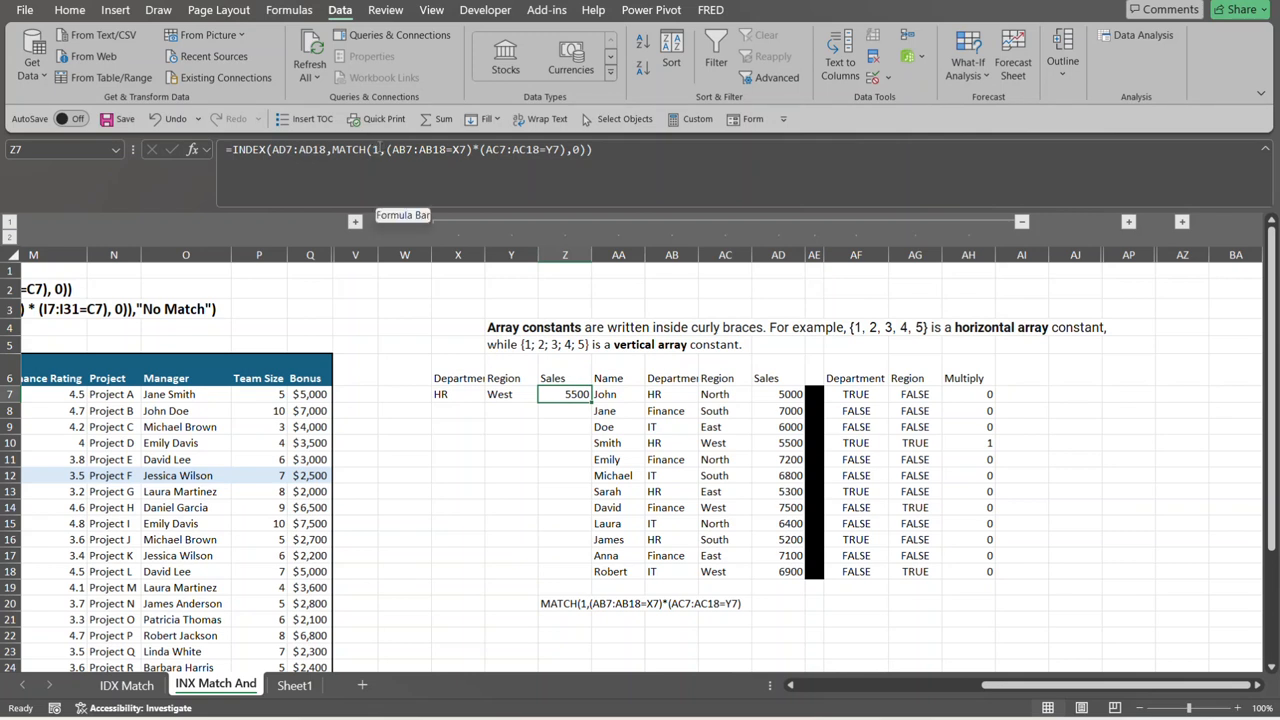
pyautogui.click(977, 447)
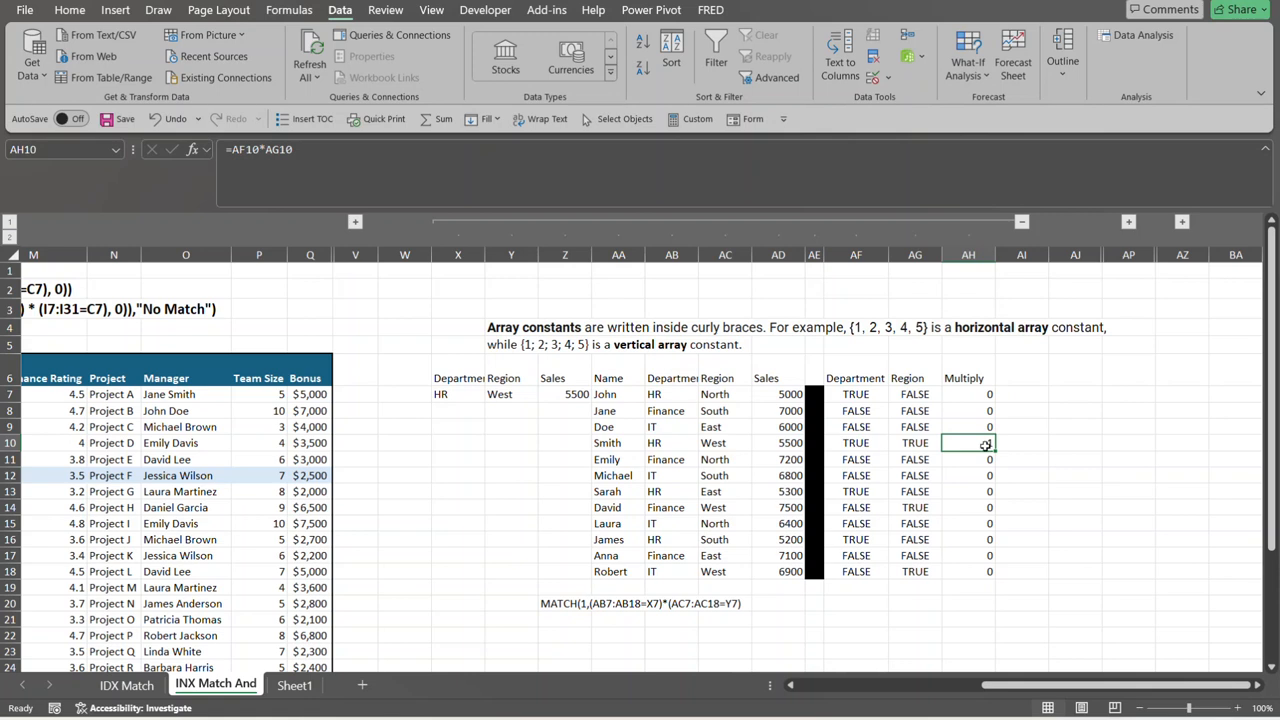
pyautogui.click(858, 393)
pyautogui.press('Down')
pyautogui.press('Down')
pyautogui.press('Down')
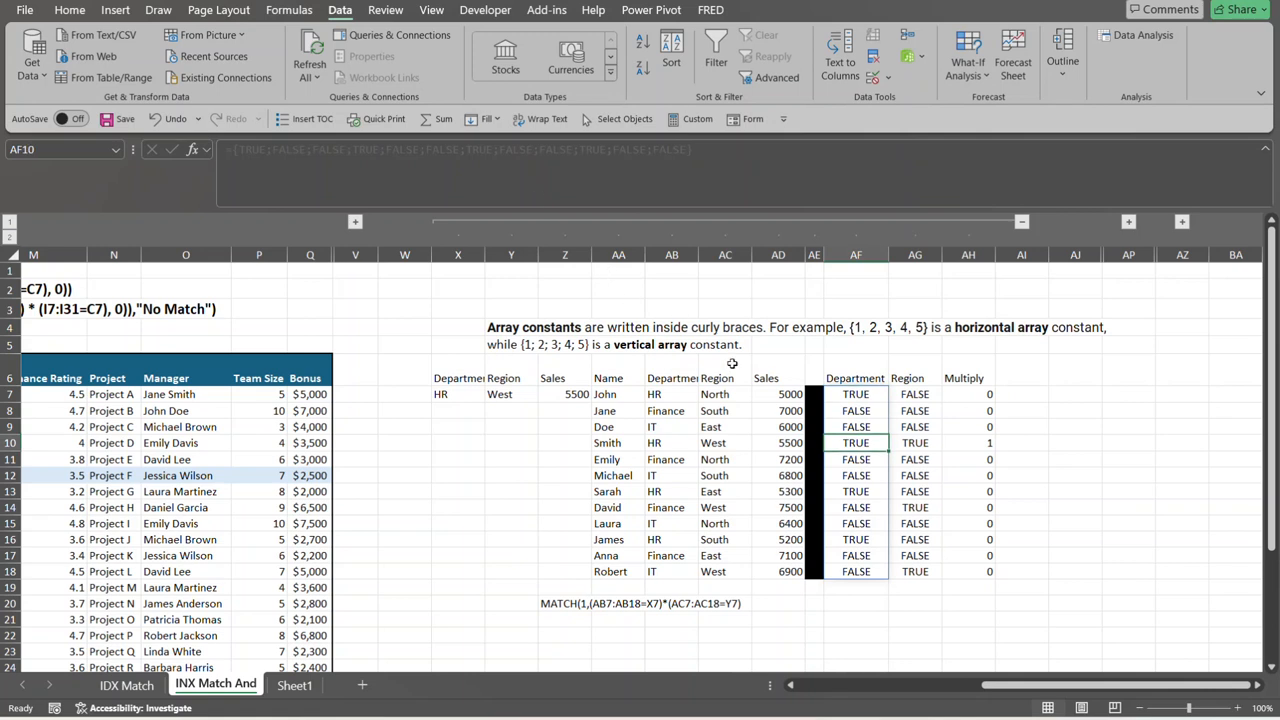
# Evaluate the whole MATCH(1,(AB7:AB18=X7)*(AC7:AC18=Y7),0) part inside Z7's formula, and cancel the edit to keep the formula
pyautogui.click(551, 392)
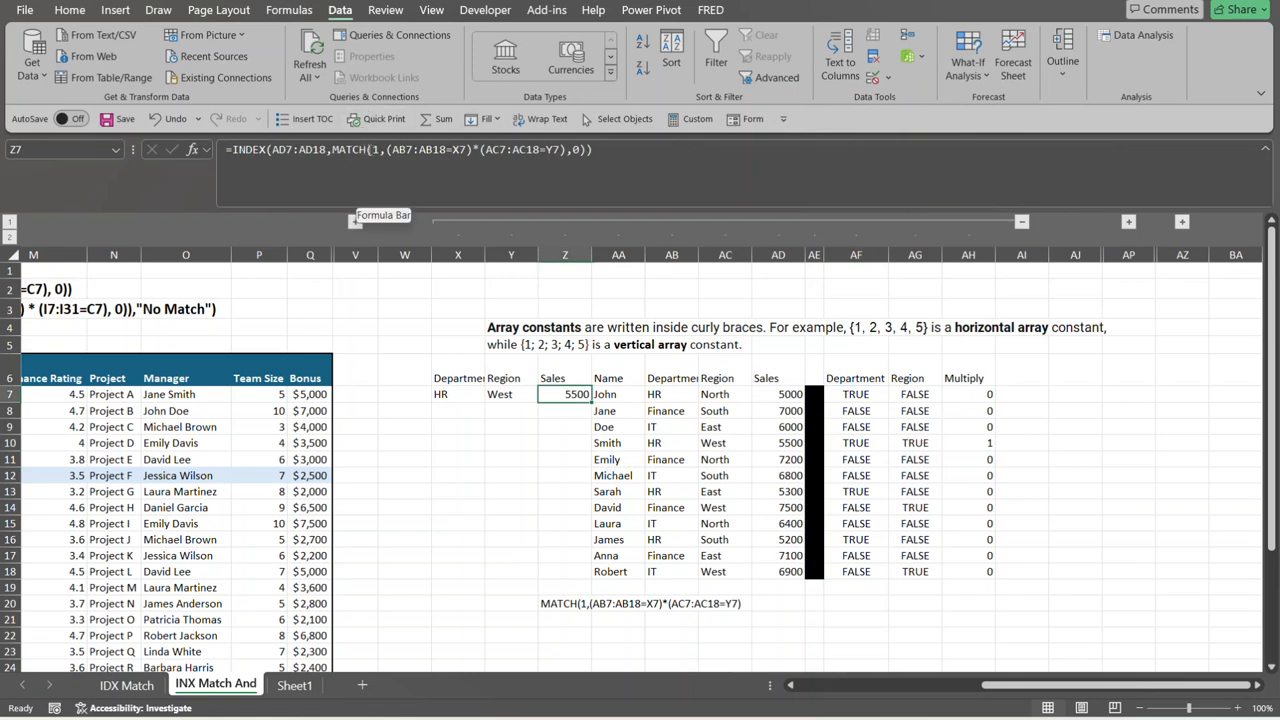
pyautogui.moveTo(333, 149); pyautogui.dragTo(566, 148)
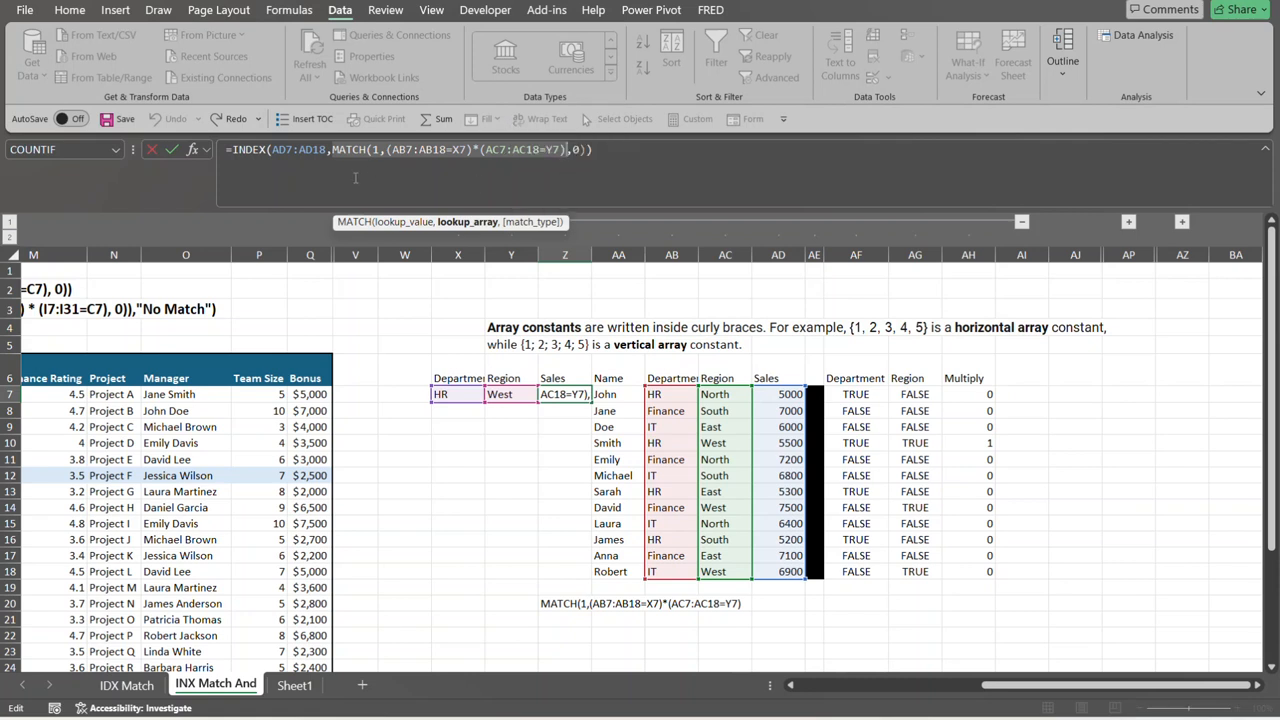
pyautogui.press('Right')
pyautogui.press('Right')
pyautogui.press('Right')
pyautogui.press('Right')
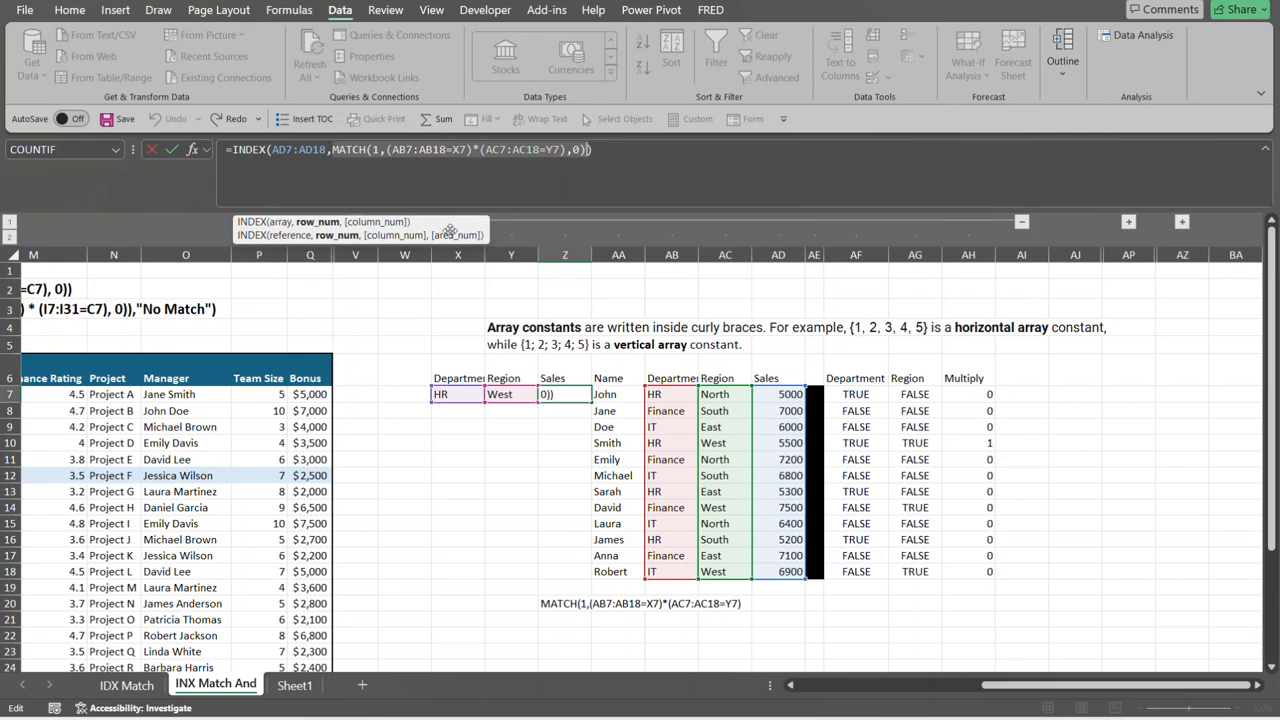
pyautogui.press('F9')
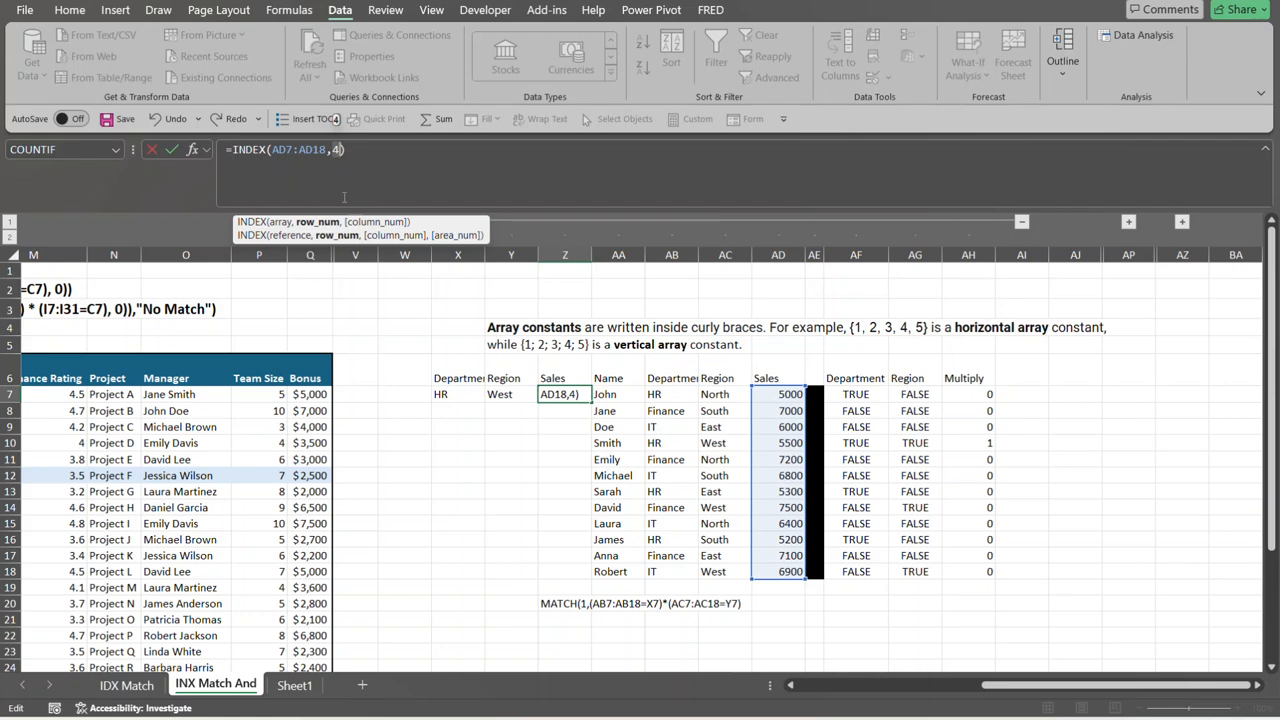
pyautogui.click(345, 155)
pyautogui.press('Escape')
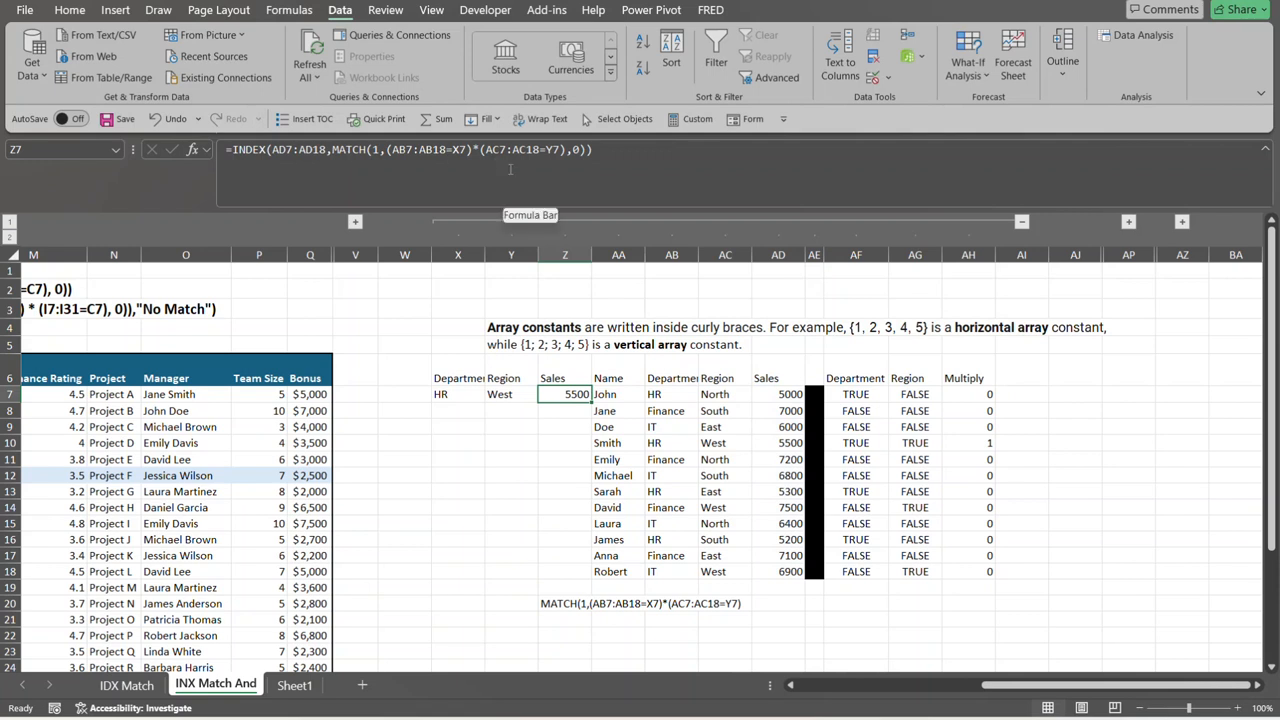
# Examine the AD7:AD18 array in Z7's INDEX formula and trace the returned value to the Sales column in AD10
pyautogui.click(306, 149)
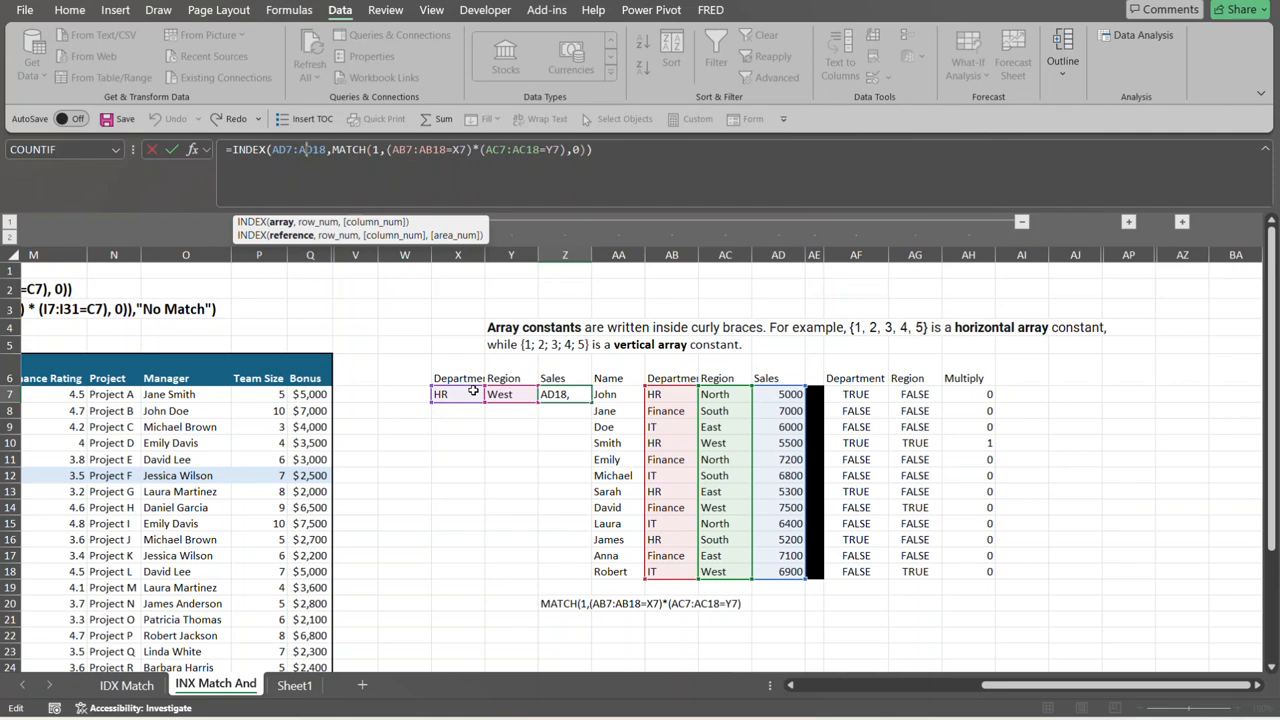
pyautogui.click(540, 450)
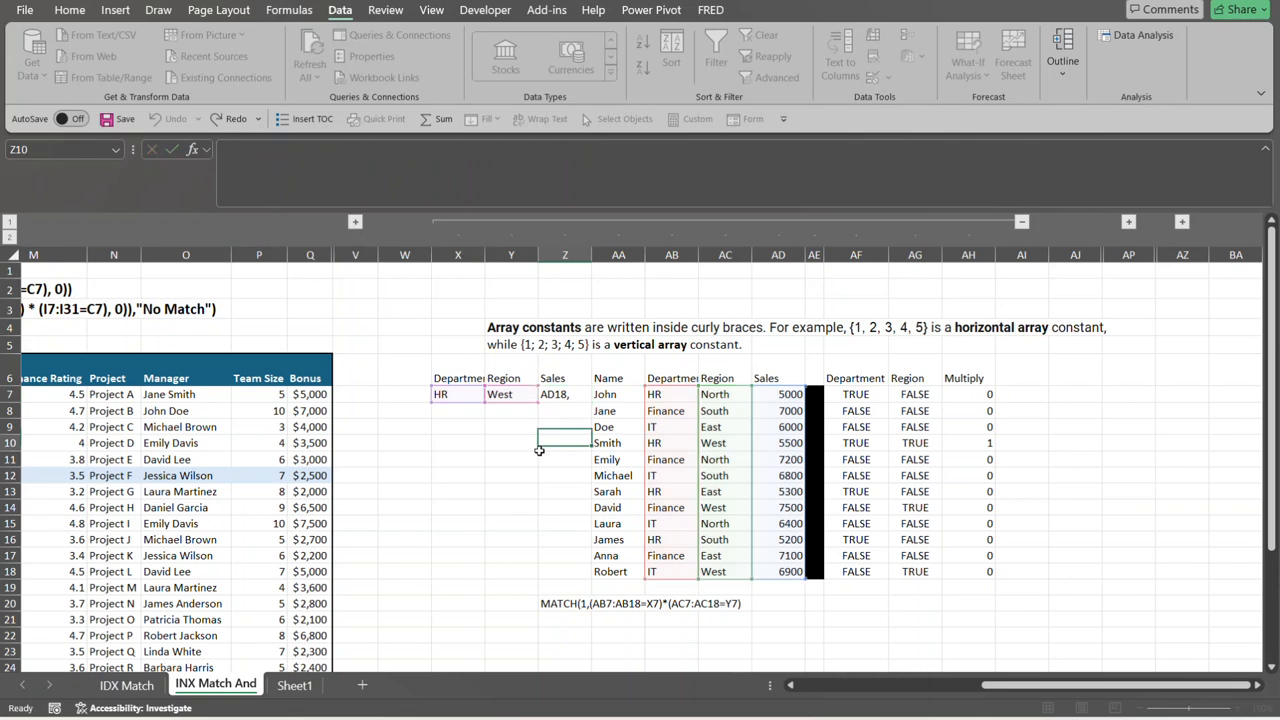
pyautogui.click(552, 392)
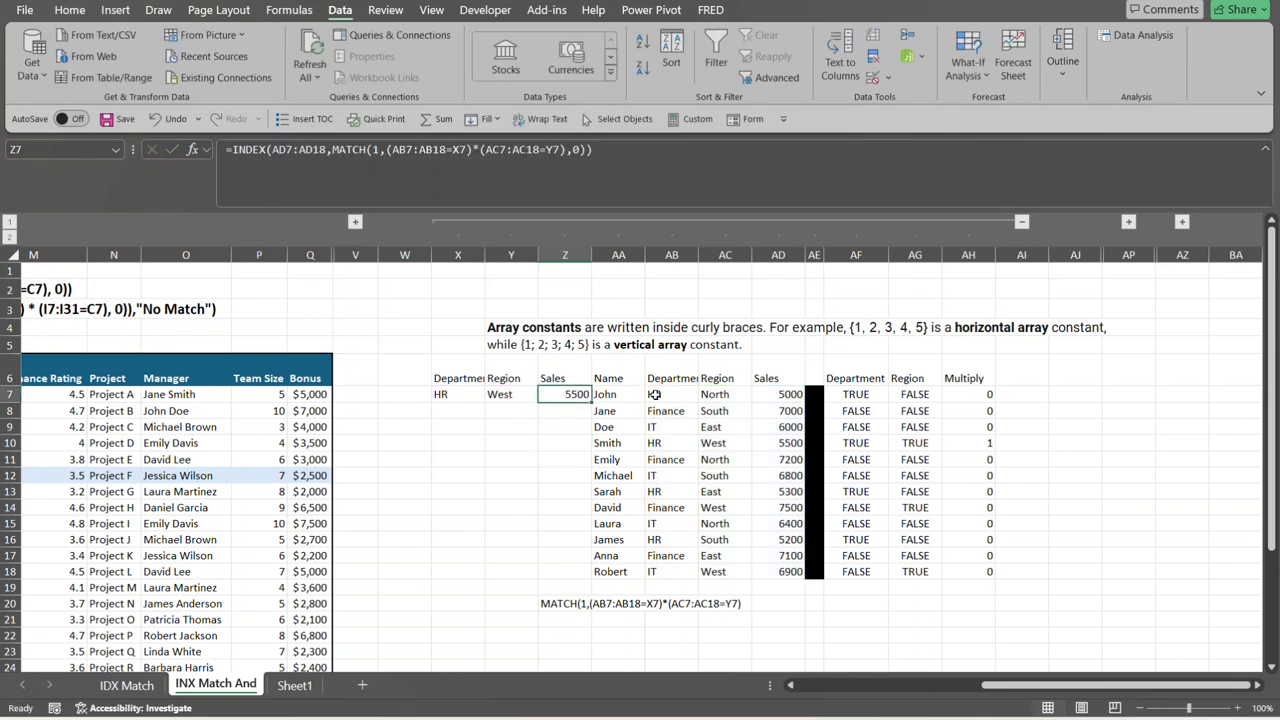
pyautogui.click(615, 396)
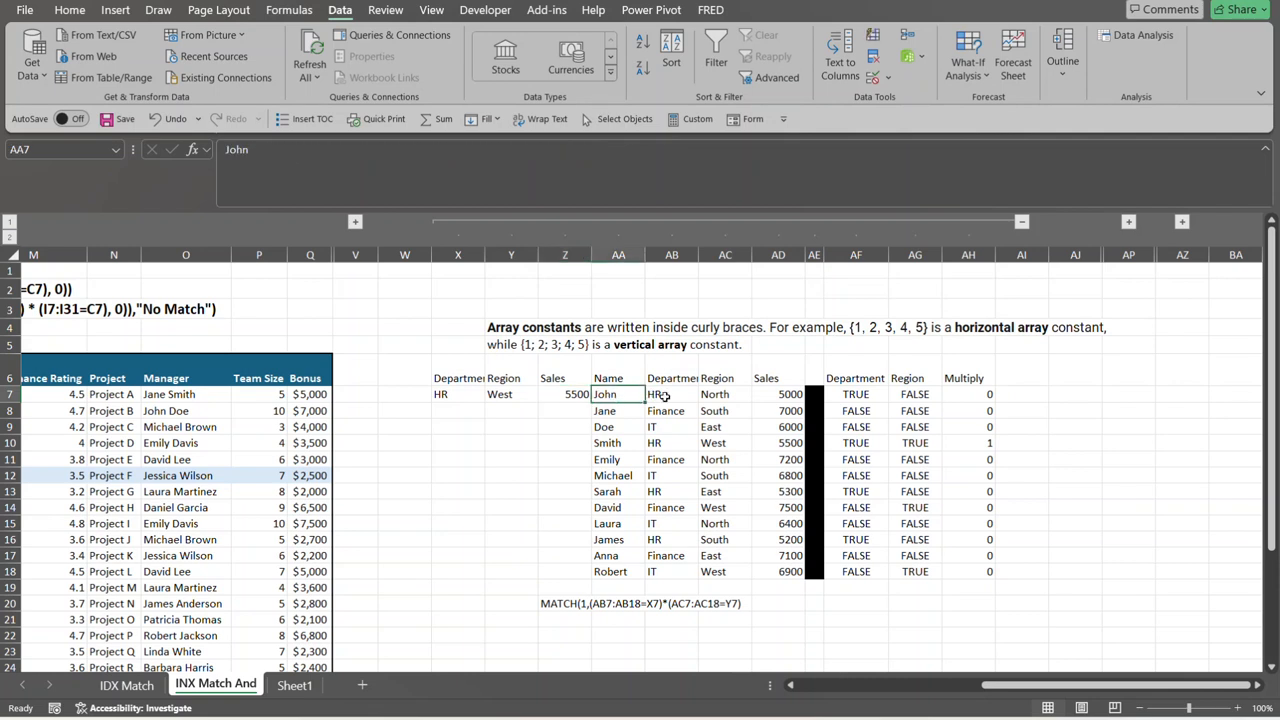
pyautogui.click(571, 392)
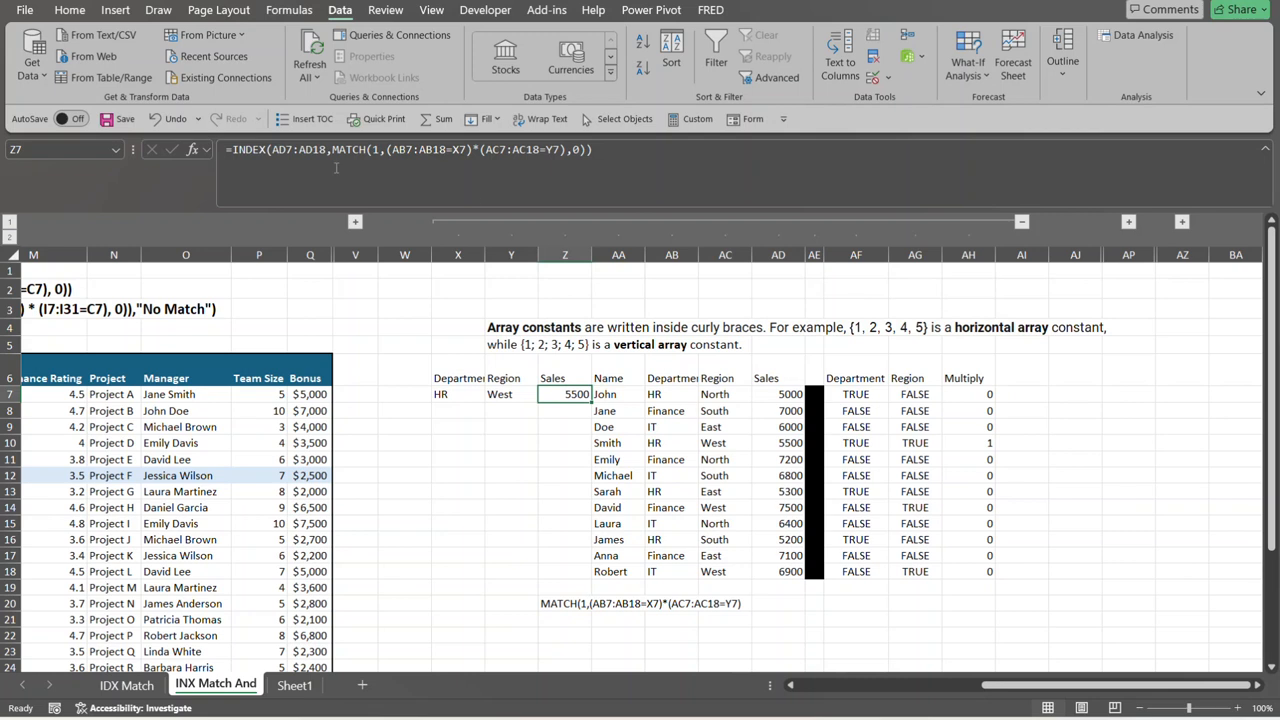
pyautogui.click(308, 149)
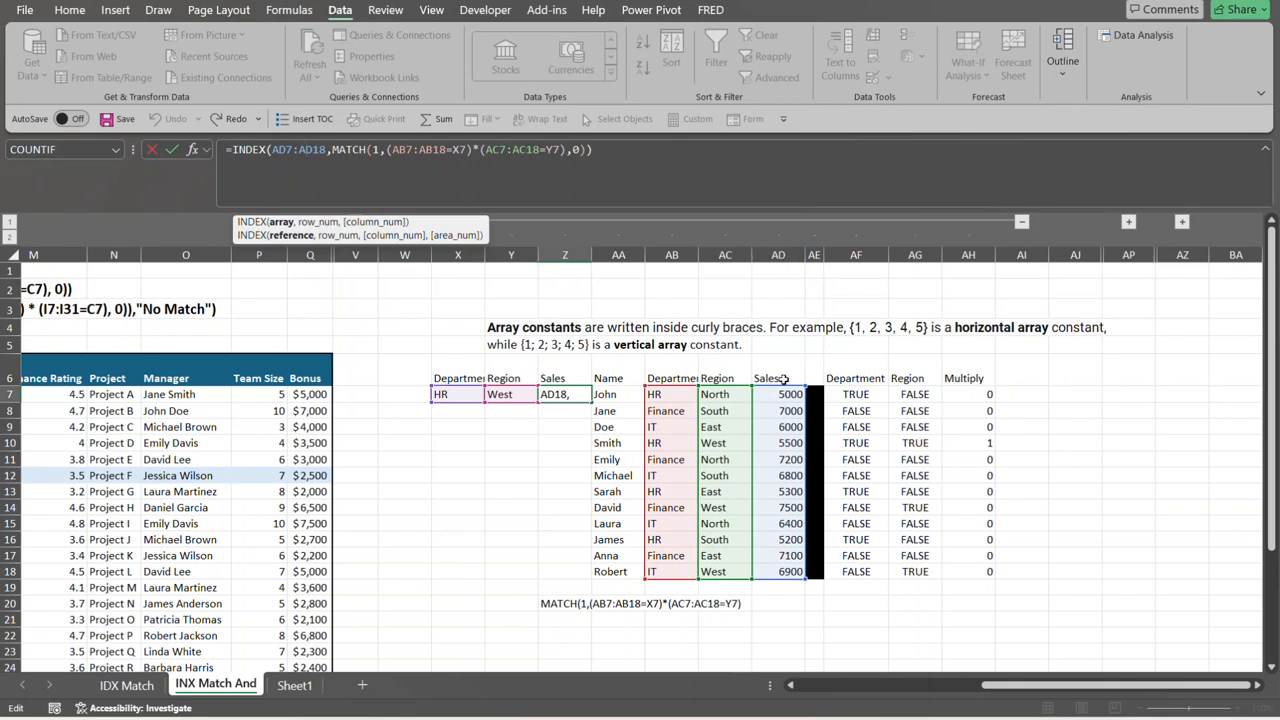
pyautogui.click(789, 443)
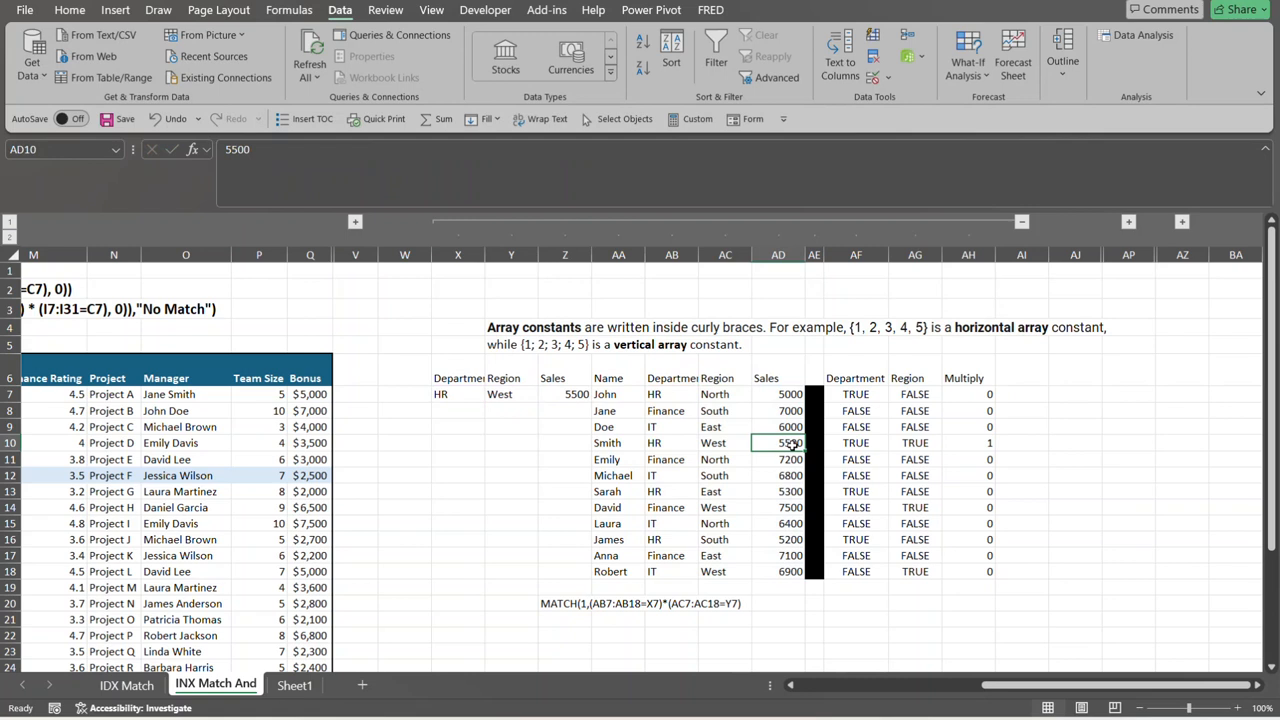
pyautogui.click(569, 398)
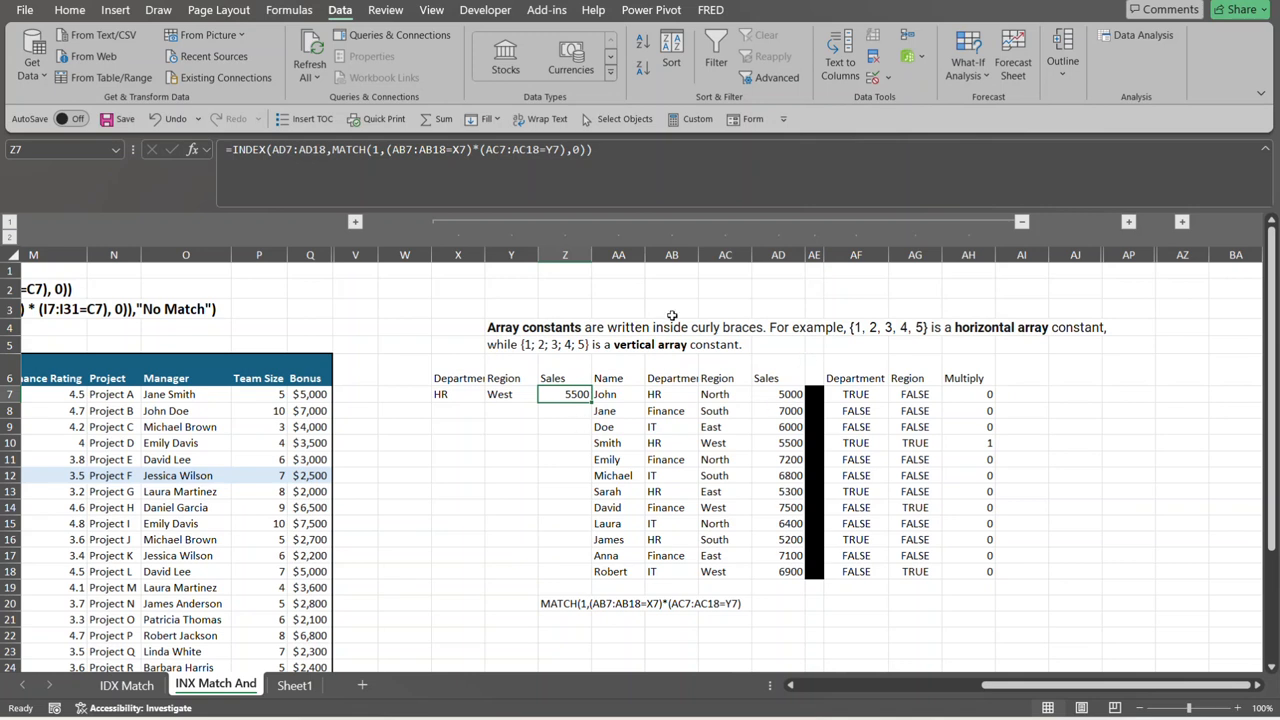
# Compare the sample INDEX/MATCH formula in I2 with the Salary formula in D7 and the employee table's Department column
pyautogui.moveTo(998, 686); pyautogui.dragTo(690, 716)
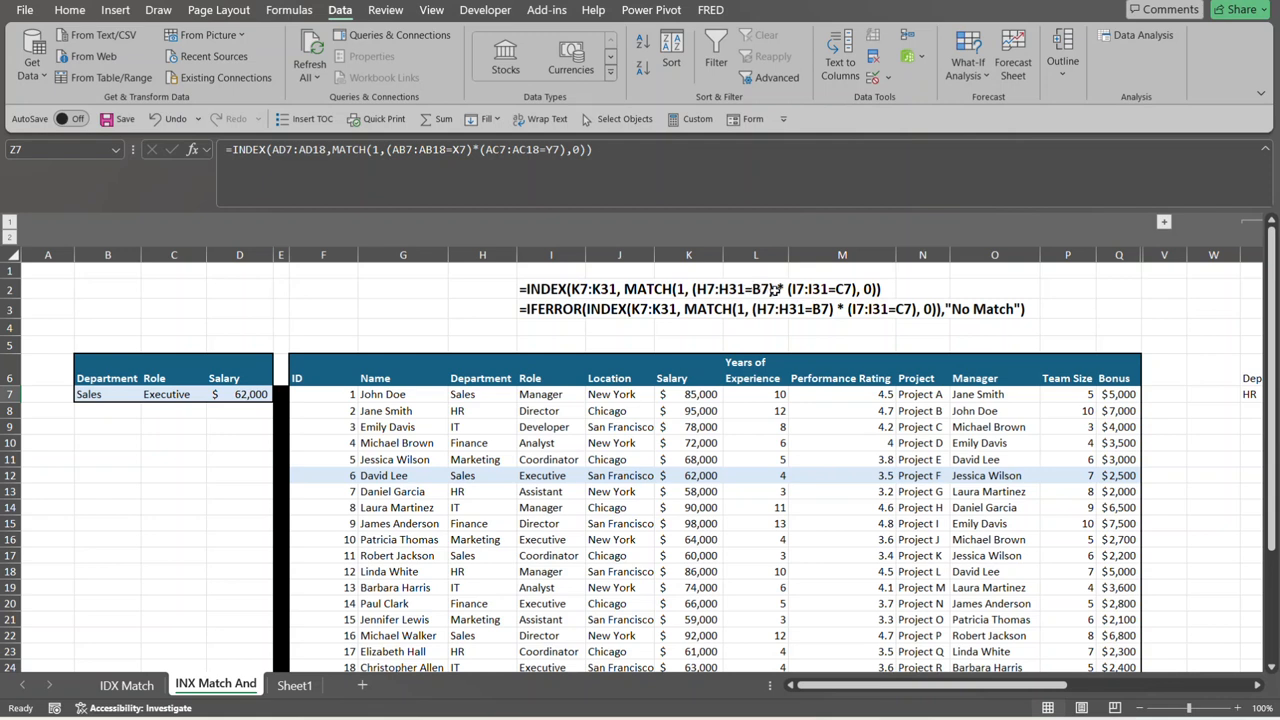
pyautogui.click(552, 289)
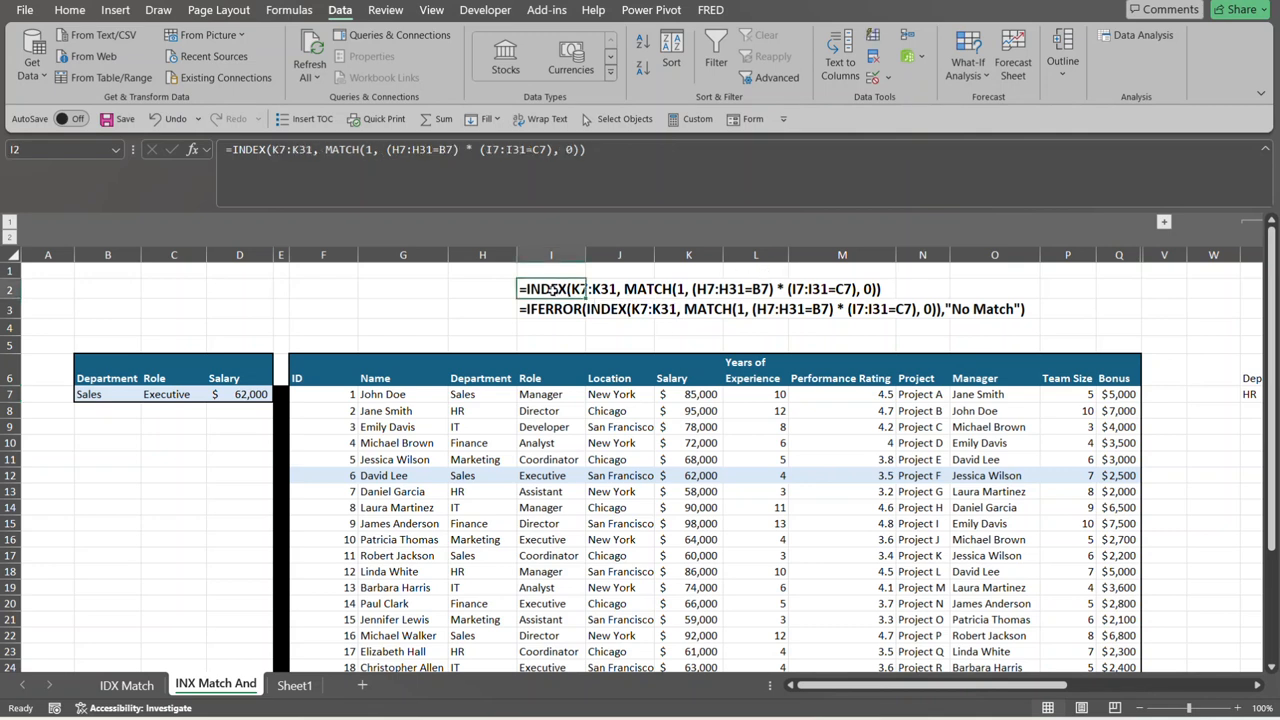
pyautogui.click(245, 392)
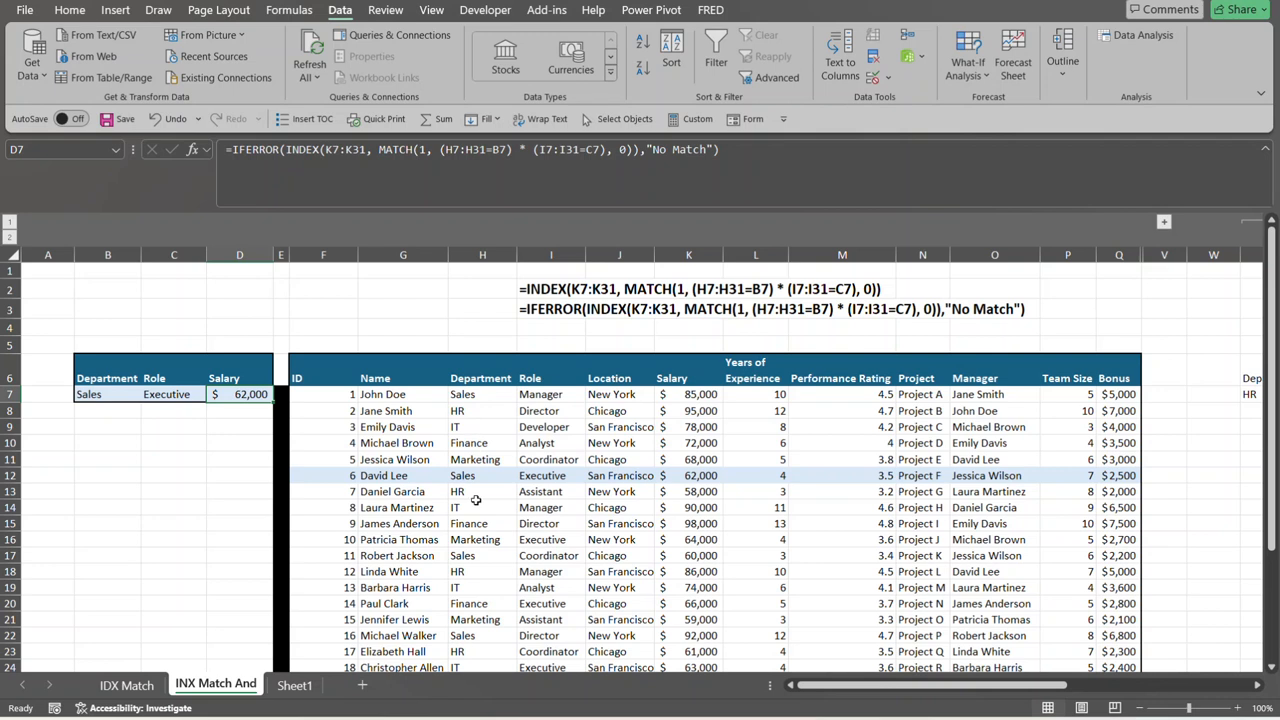
pyautogui.moveTo(476, 500); pyautogui.dragTo(451, 392)
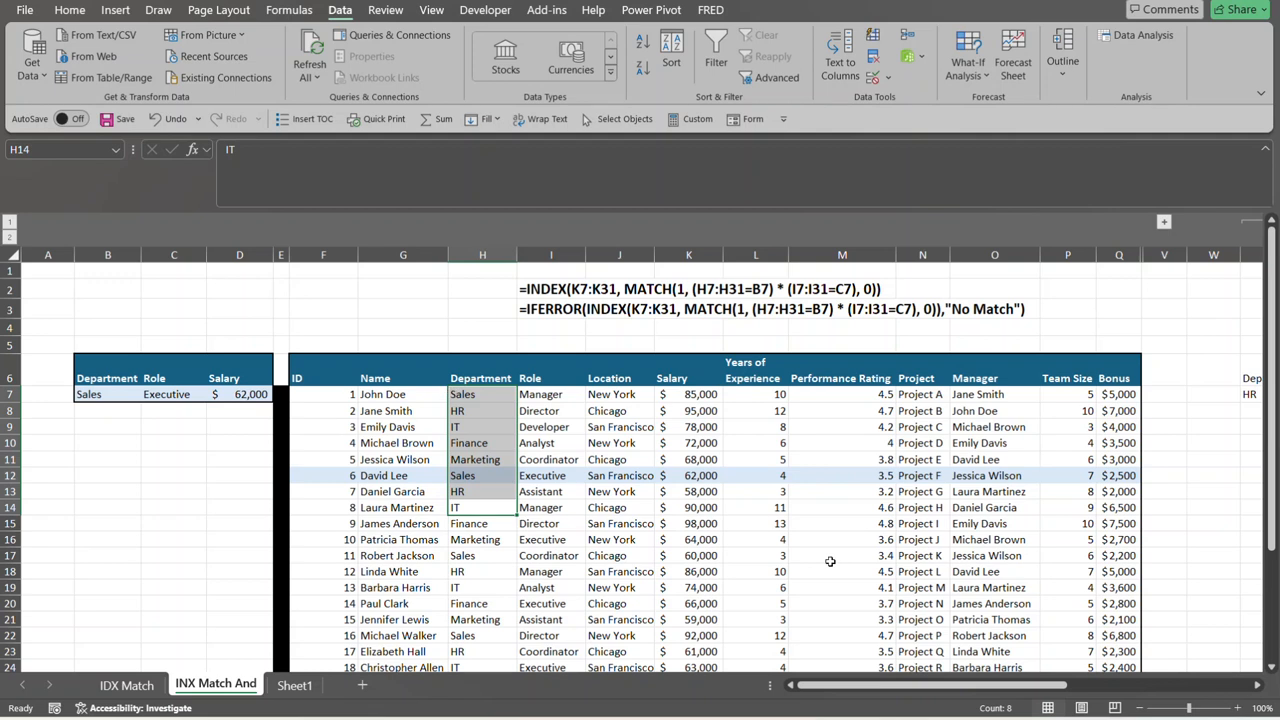
# Remove the IFERROR wrapper and its "No Match" argument from D7, leaving =INDEX(K7:K31, MATCH(1, (H7:H31=B7) * (I7:I31=C7), 0))
pyautogui.click(244, 397)
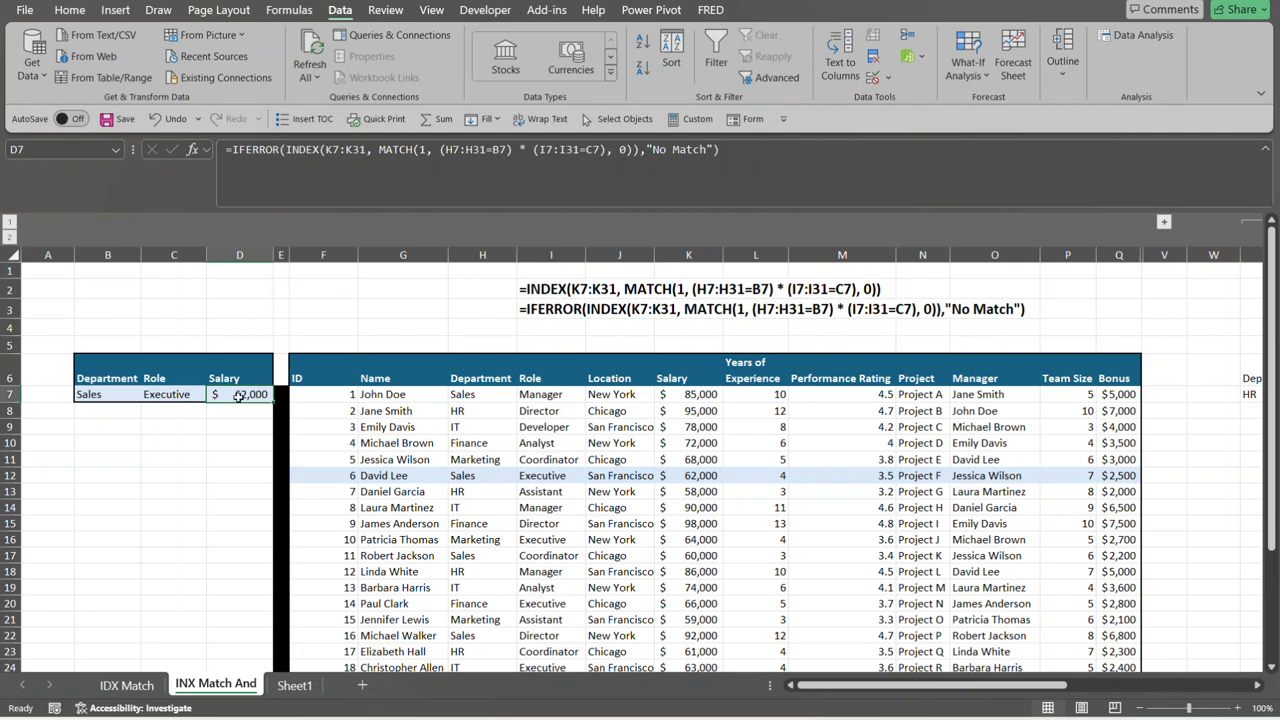
pyautogui.click(283, 149)
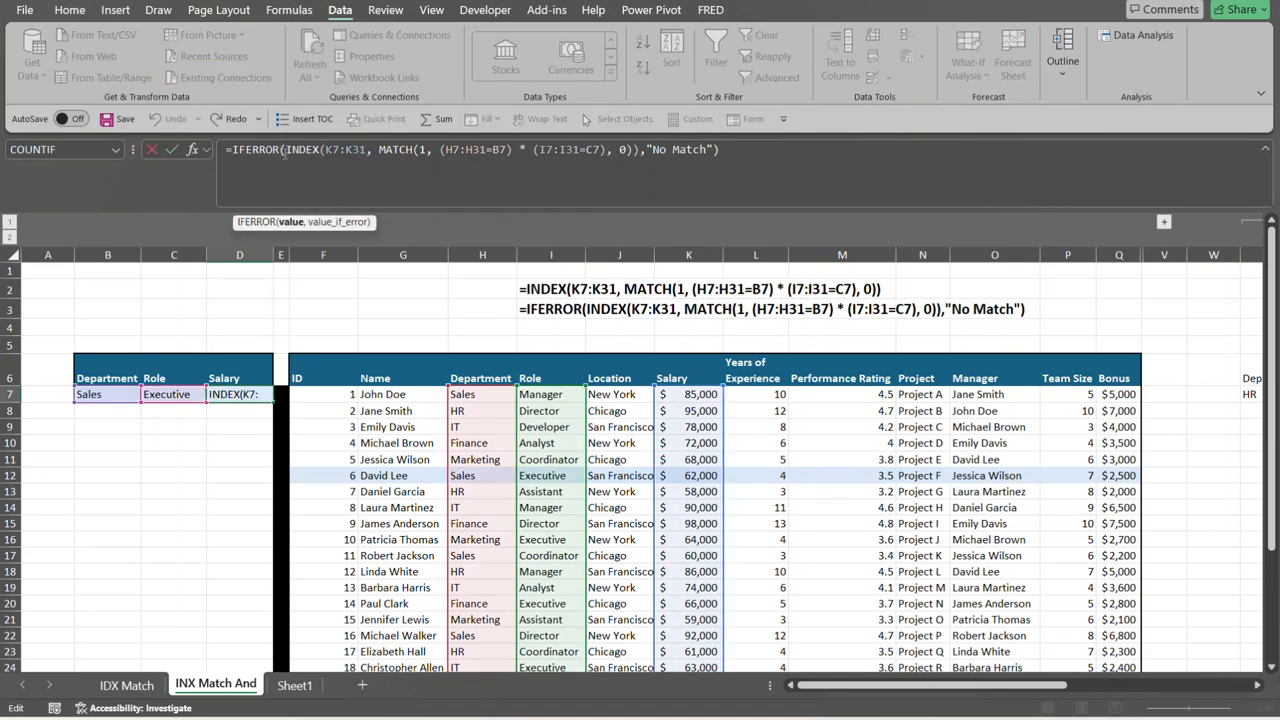
pyautogui.press('BackSpace')
pyautogui.press('BackSpace')
pyautogui.press('BackSpace')
pyautogui.press('BackSpace')
pyautogui.press('BackSpace')
pyautogui.press('BackSpace')
pyautogui.press('BackSpace')
pyautogui.press('BackSpace')
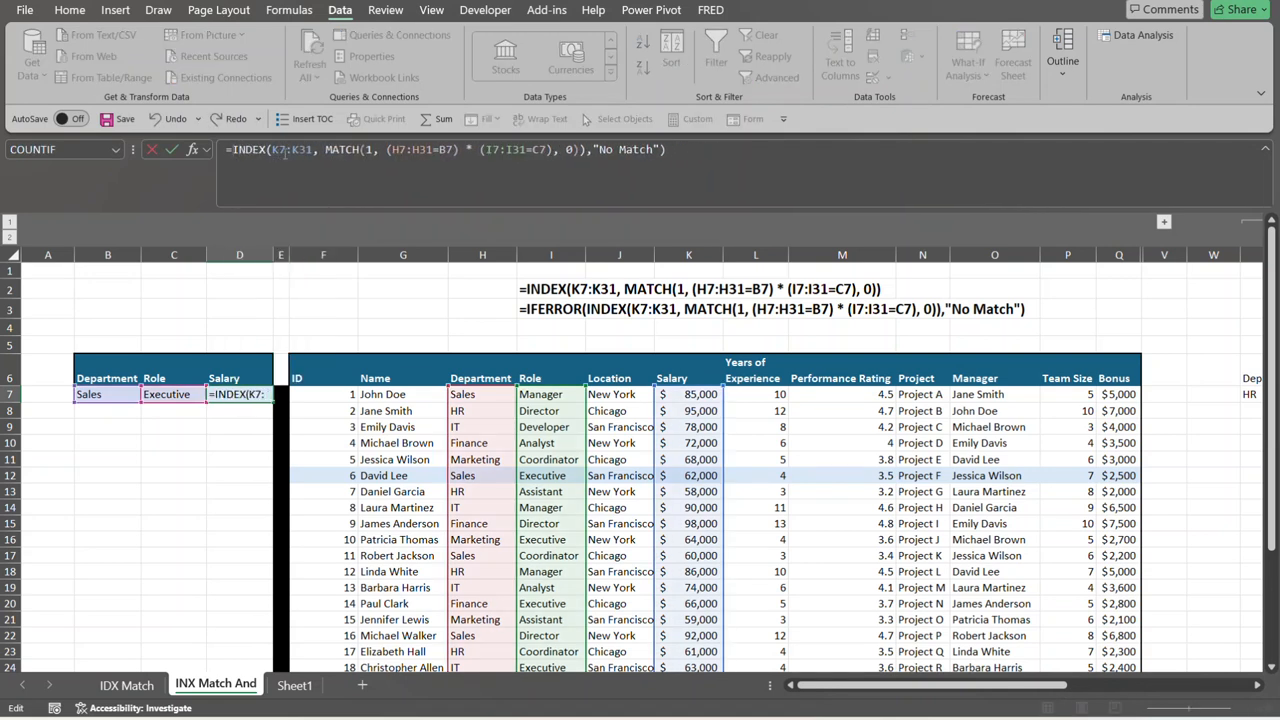
pyautogui.click(693, 148)
pyautogui.press('BackSpace')
pyautogui.press('BackSpace')
pyautogui.press('BackSpace')
pyautogui.press('BackSpace')
pyautogui.press('BackSpace')
pyautogui.press('BackSpace')
pyautogui.press('BackSpace')
pyautogui.press('BackSpace')
pyautogui.press('BackSpace')
pyautogui.press('BackSpace')
pyautogui.press('BackSpace')
pyautogui.press('BackSpace')
pyautogui.press('Return')
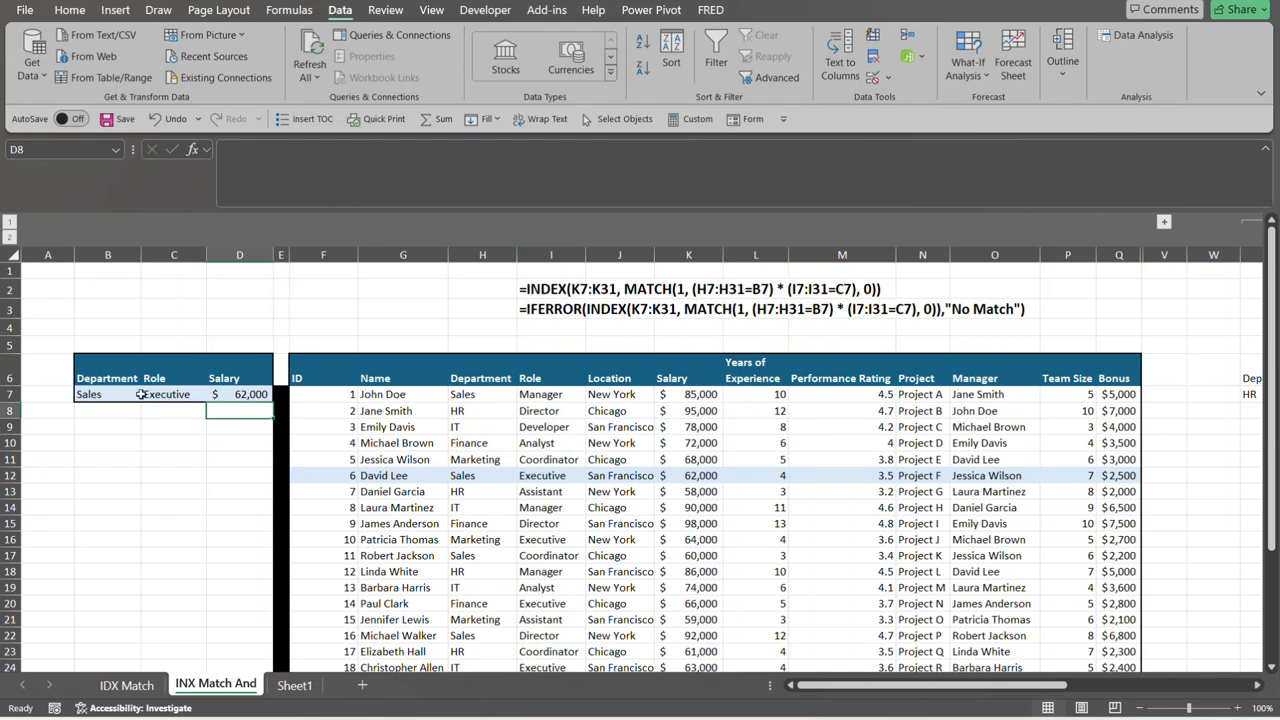
# Check the Department, Role and Salary values in row 12 against the lookup criteria in B7 and C7
pyautogui.click(481, 479)
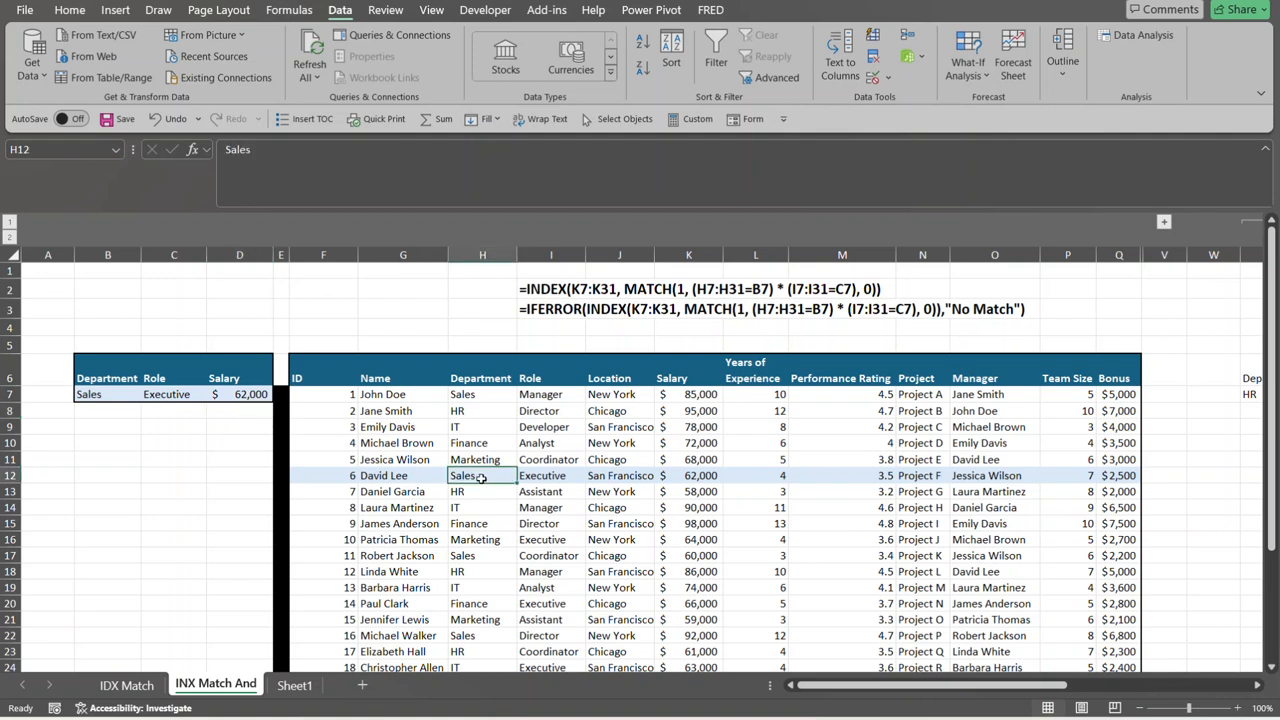
pyautogui.click(553, 478)
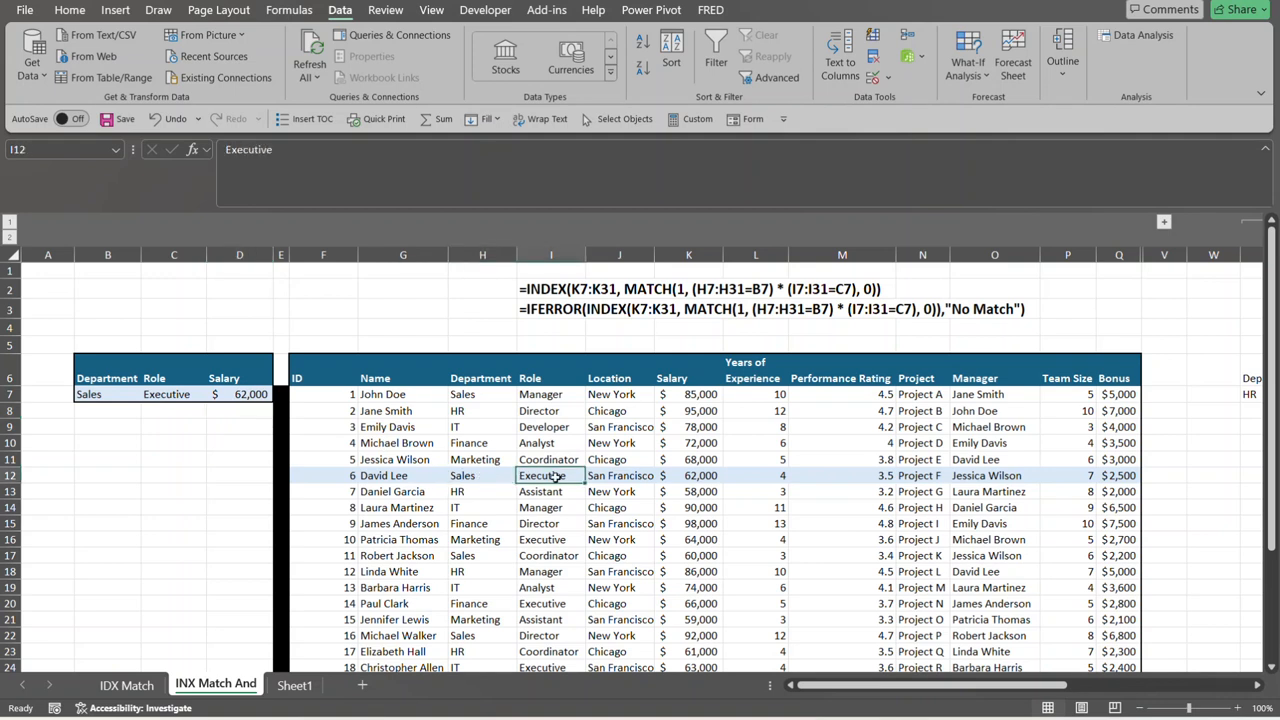
pyautogui.click(694, 478)
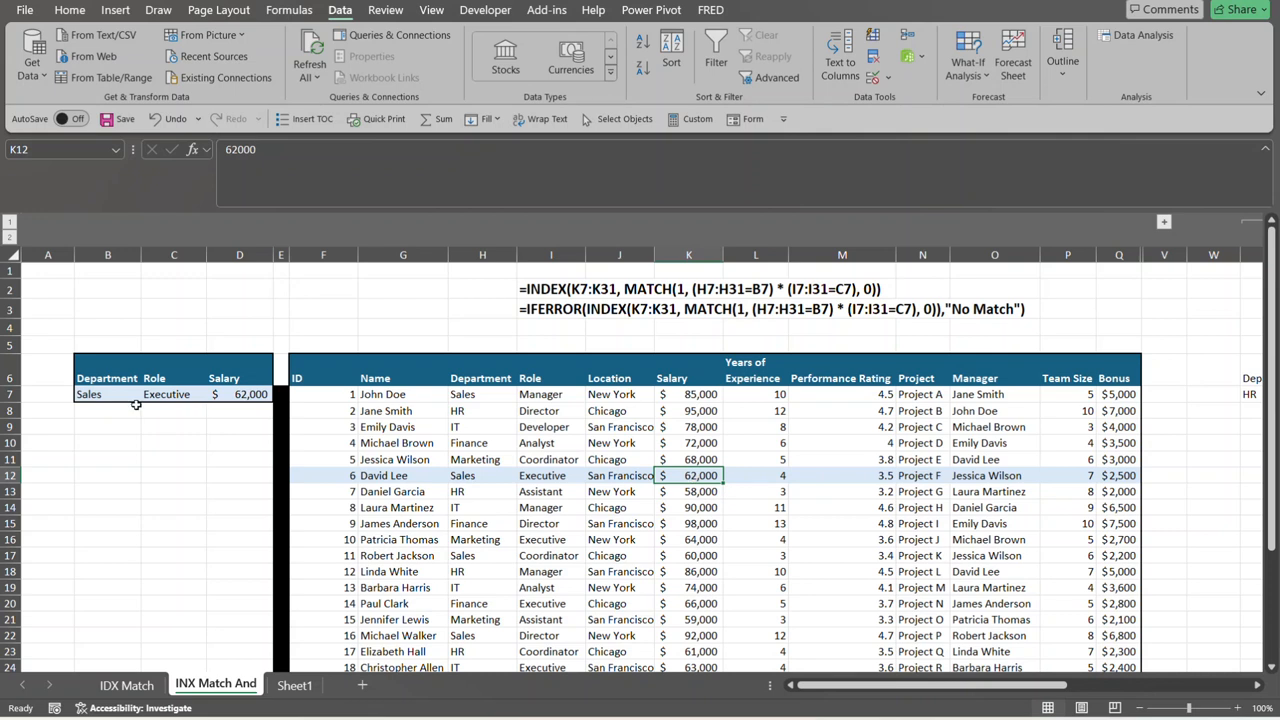
# Set the Role criterion in C7 to Analyst and look through the employee table for a matching Sales row
pyautogui.click(176, 394)
pyautogui.click(216, 396)
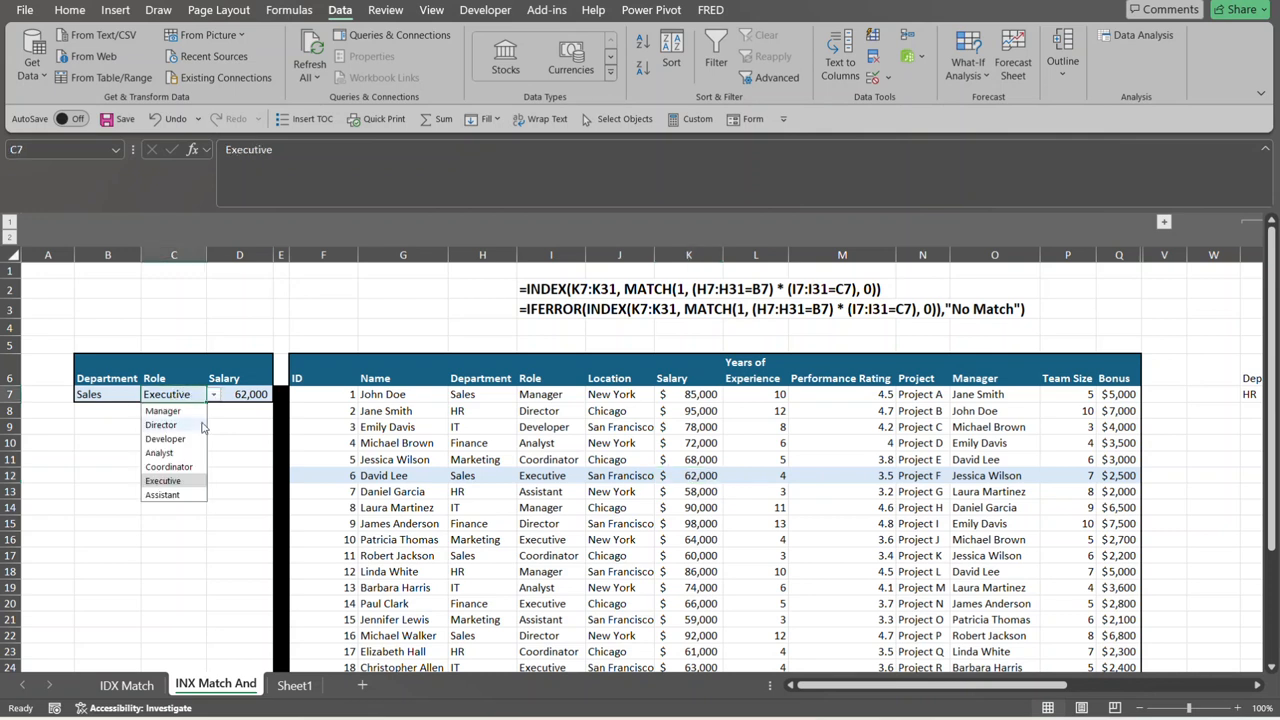
pyautogui.click(188, 452)
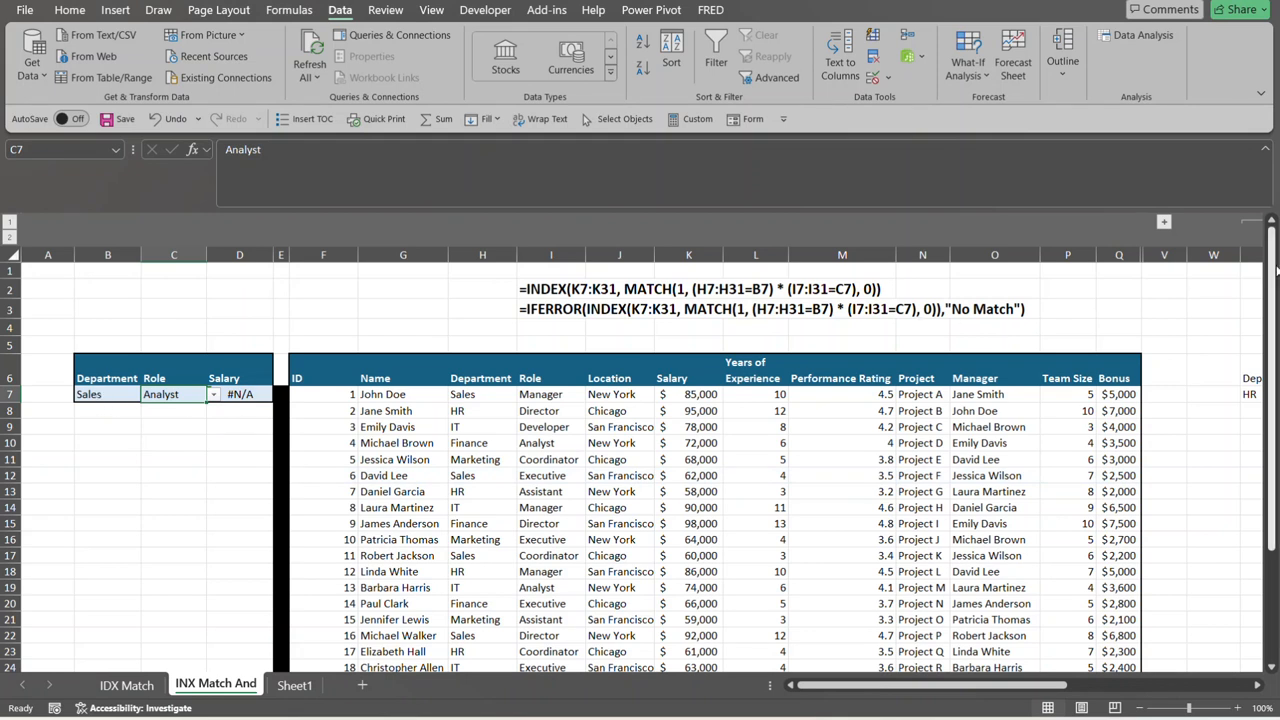
pyautogui.moveTo(1274, 283); pyautogui.dragTo(1277, 341)
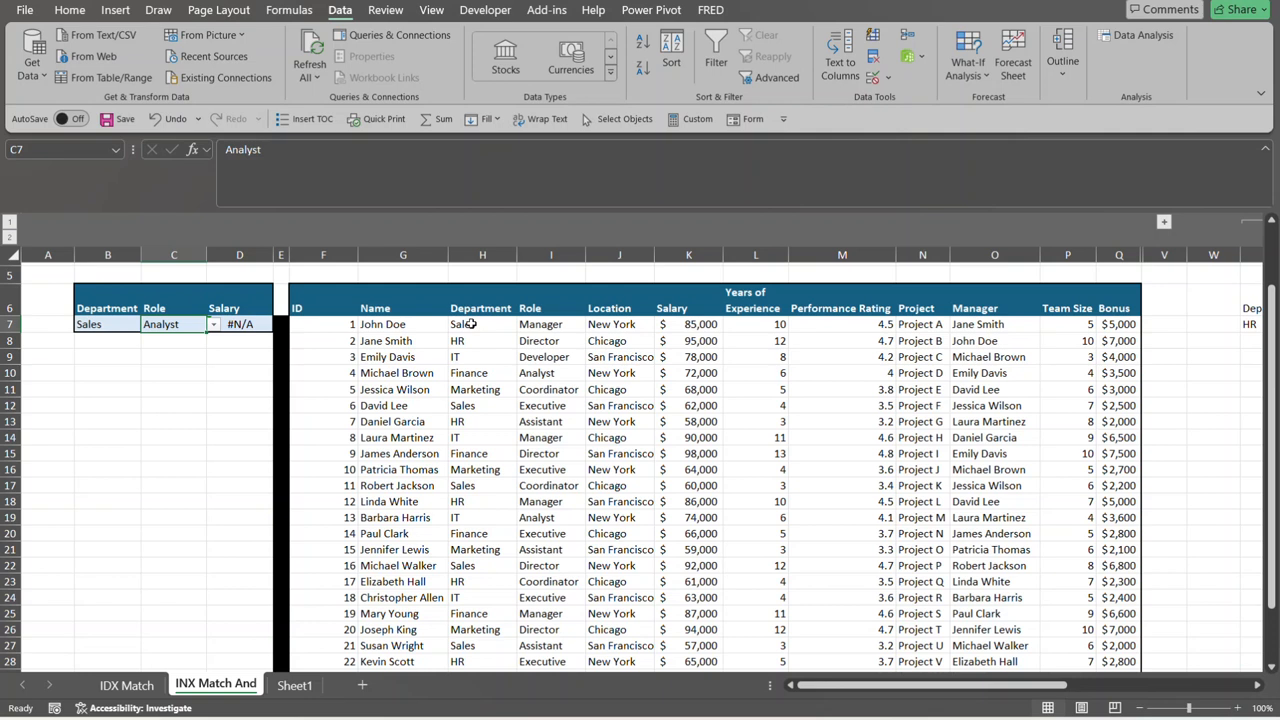
# Compare D7's formula with the plain INDEX/MATCH version in I2 and the IFERROR version with "No Match" in I3
pyautogui.click(243, 324)
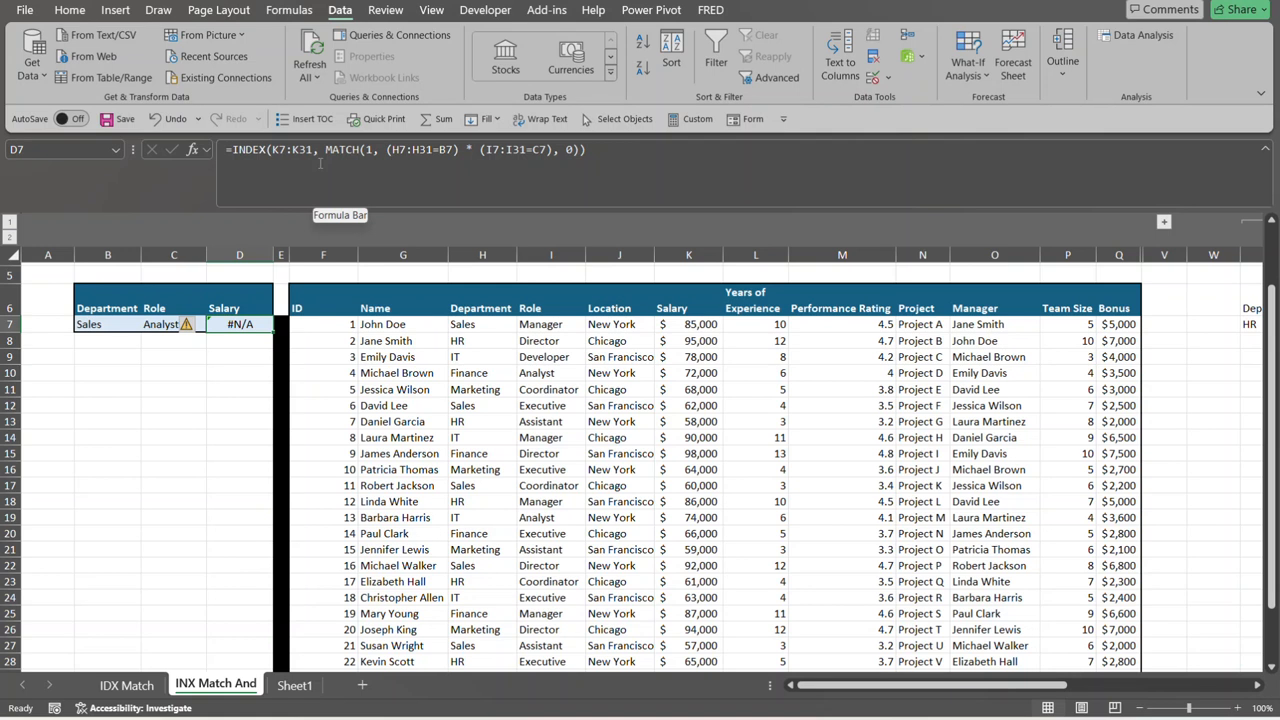
pyautogui.moveTo(1272, 366); pyautogui.dragTo(1276, 280)
pyautogui.click(575, 309)
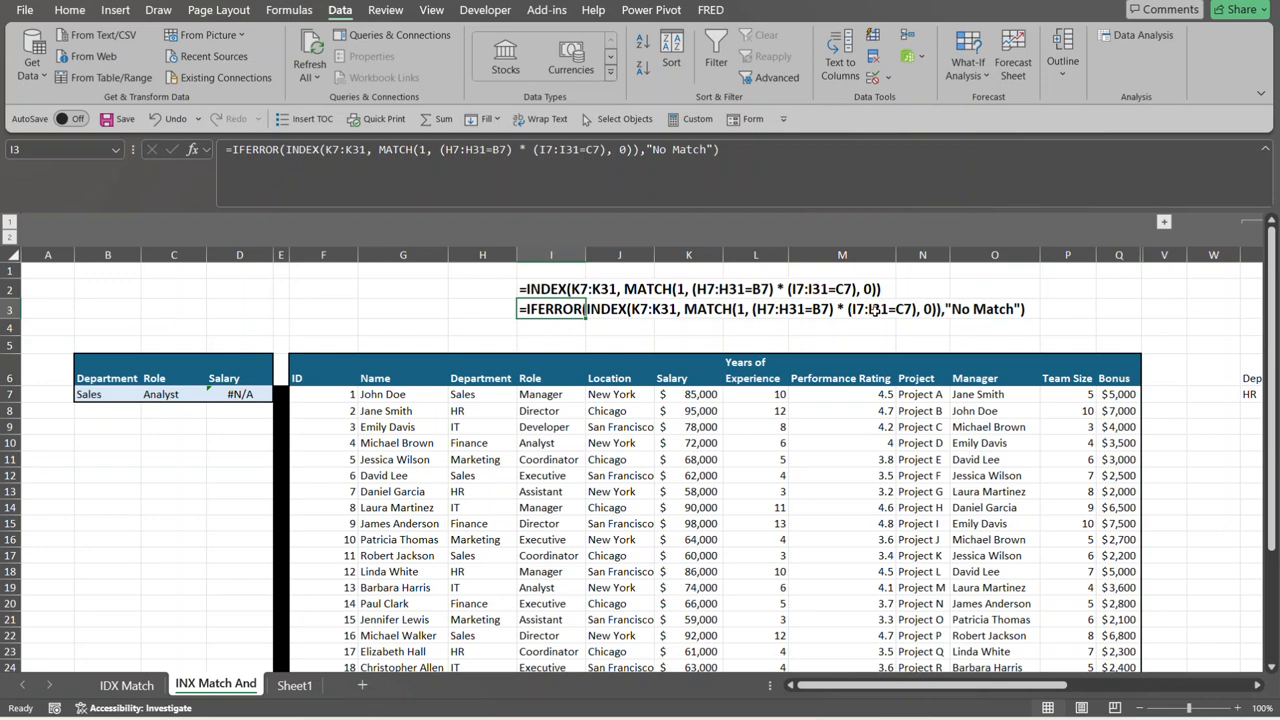
pyautogui.click(560, 287)
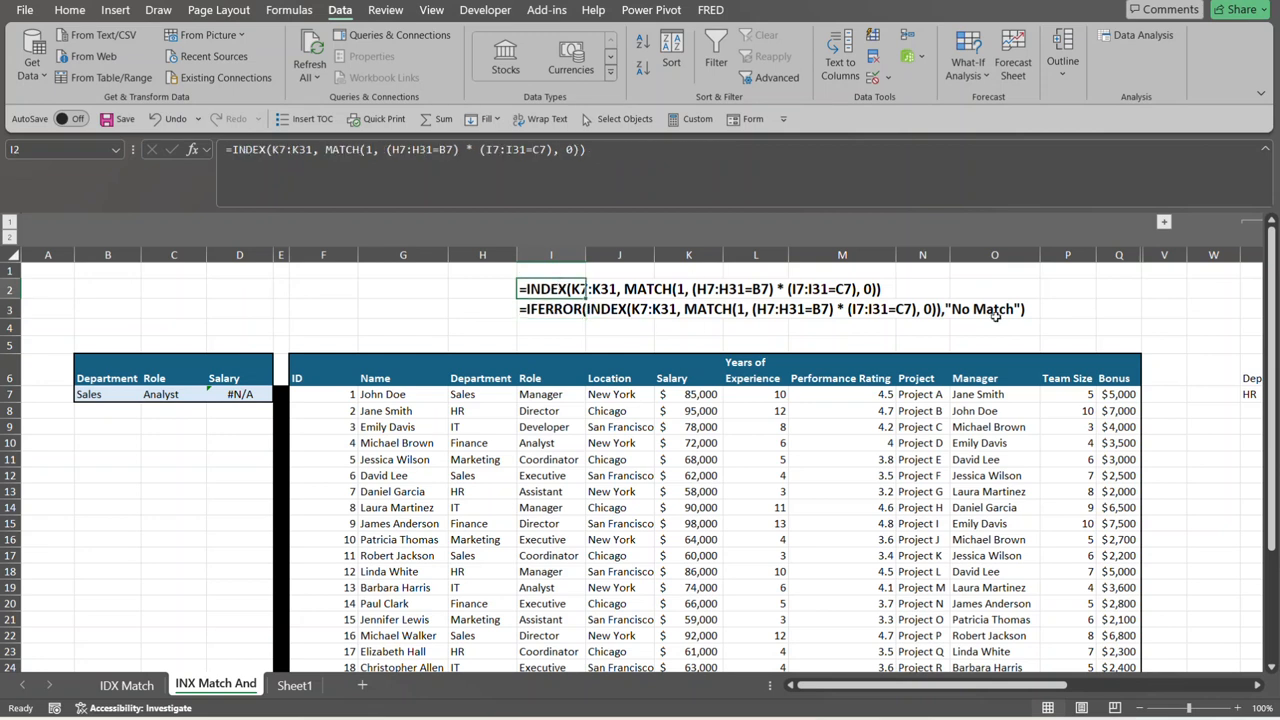
pyautogui.click(786, 309)
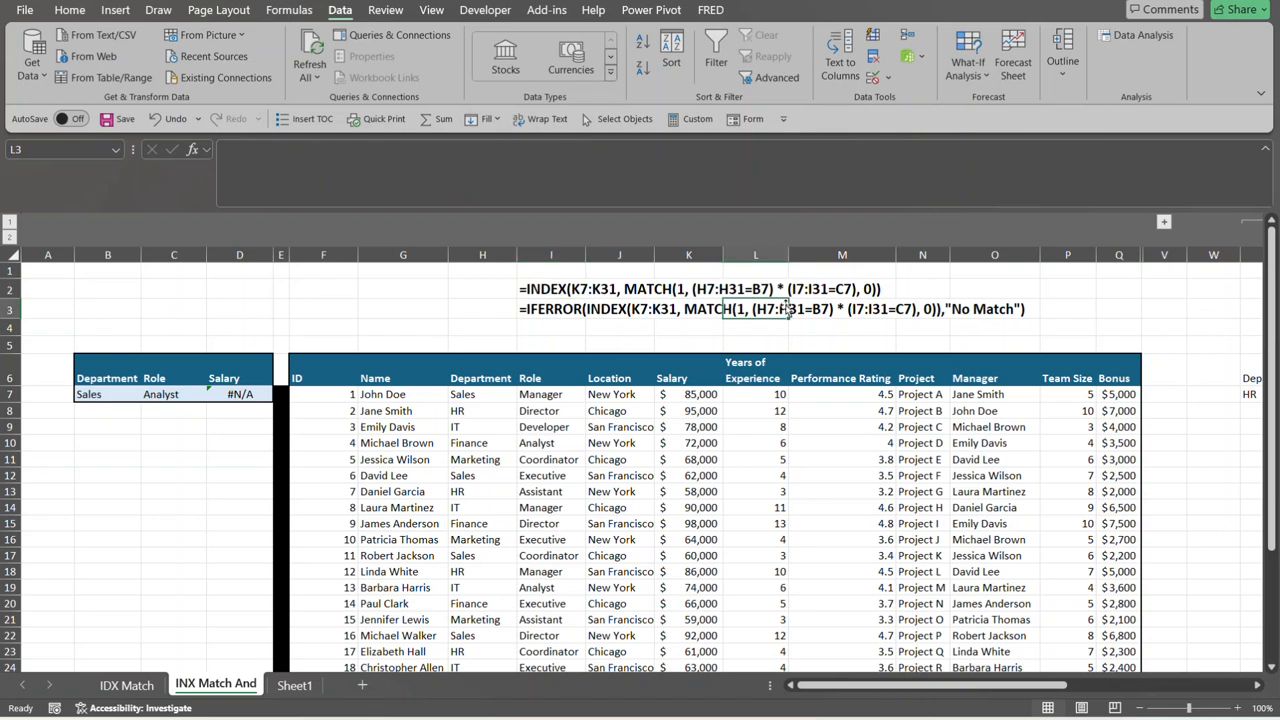
pyautogui.click(570, 312)
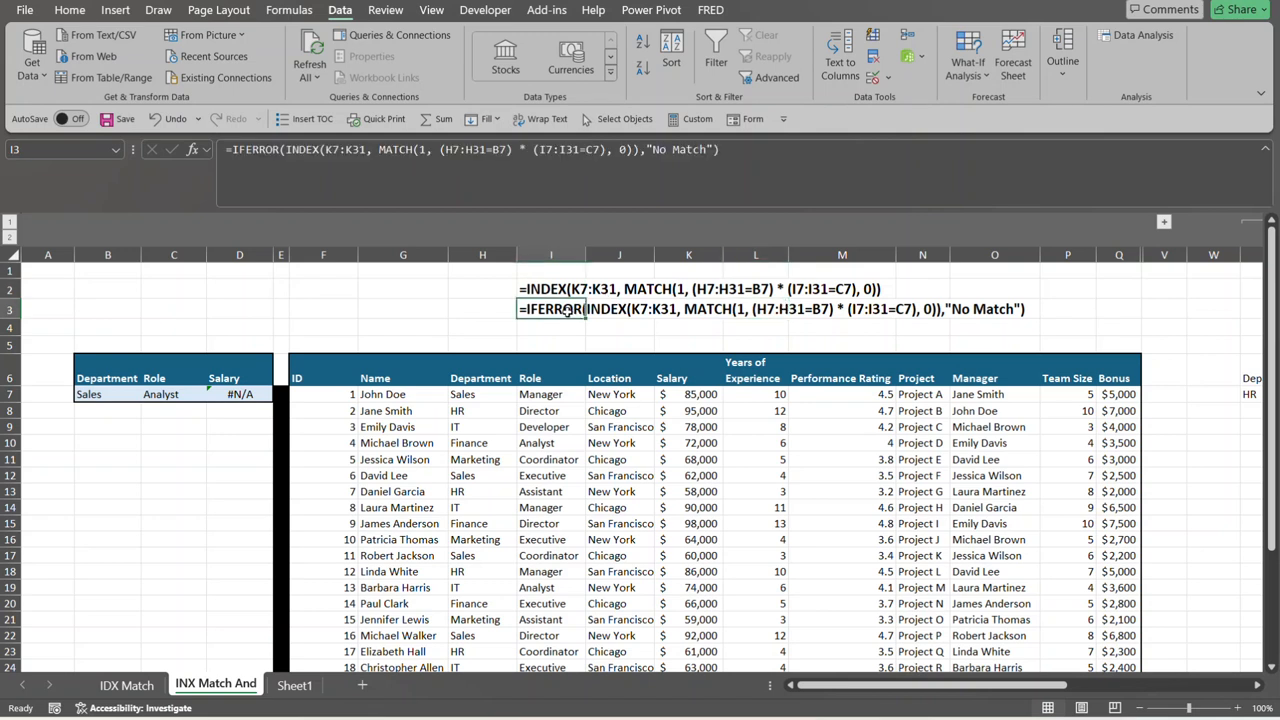